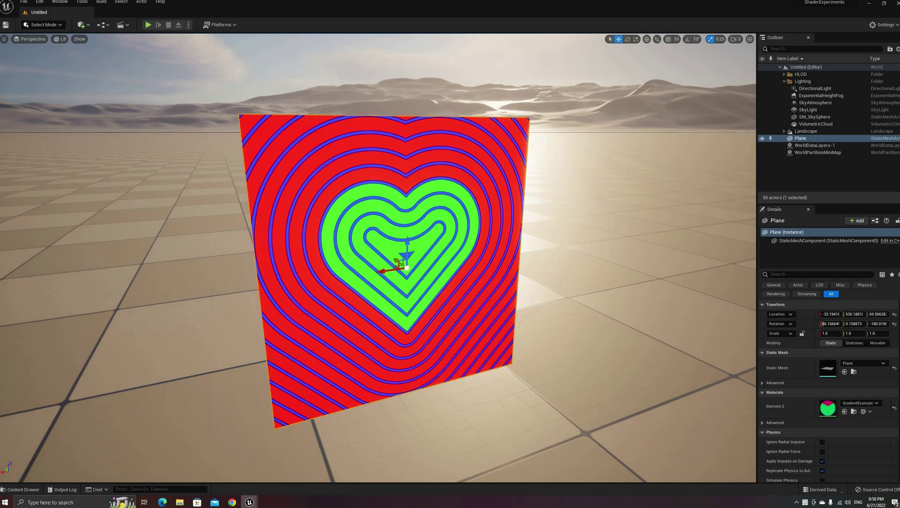
Step: Inspect the heart-shaped gradient on the plane in the level up close
{"action": "right_click_drag", "start_coordinate": [377, 257], "coordinate": [296, 235]}
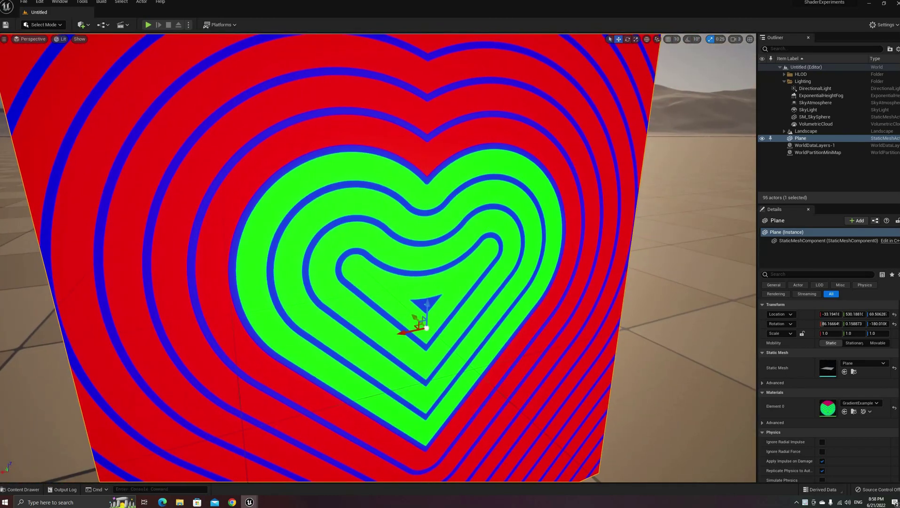
{"action": "scroll", "coordinate": [606, 256], "scroll_direction": "down", "scroll_amount": 8}
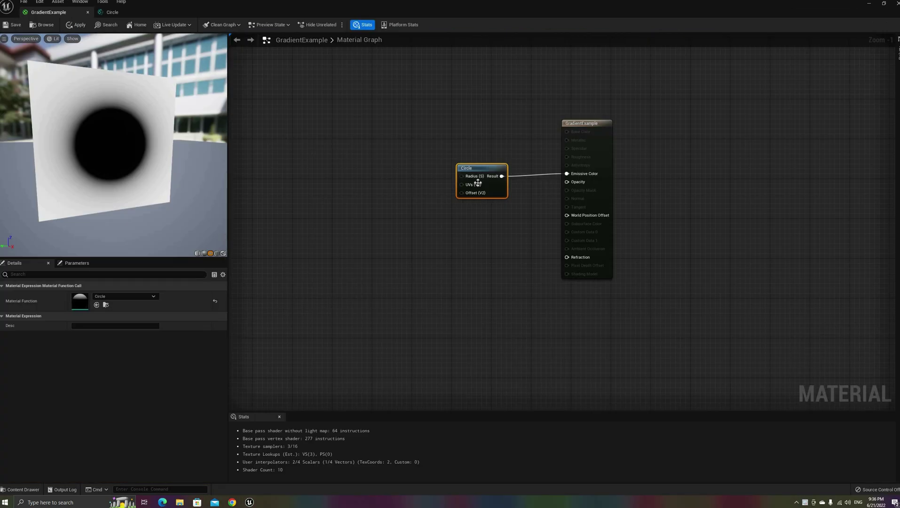
{"action": "scroll", "coordinate": [489, 198], "scroll_direction": "up", "scroll_amount": 1}
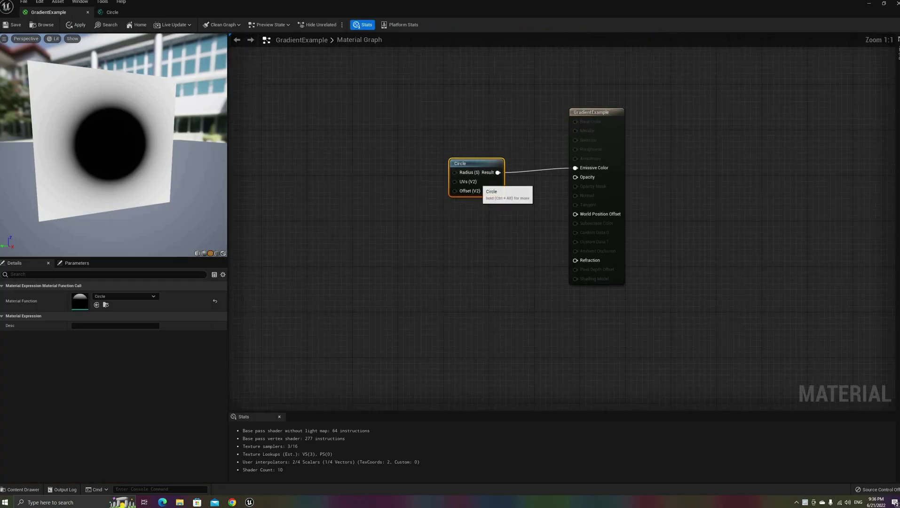
{"action": "right_click_drag", "start_coordinate": [480, 210], "coordinate": [476, 256]}
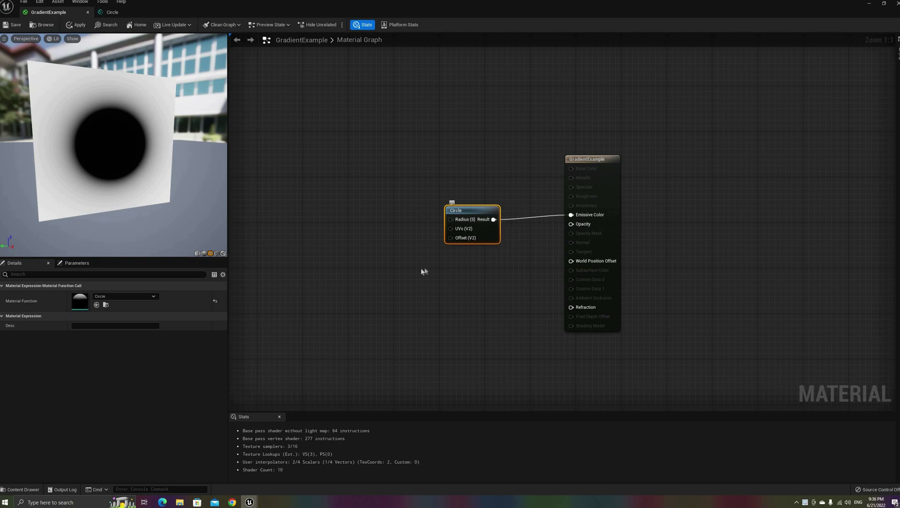
{"action": "right_click", "coordinate": [443, 280]}
{"action": "type", "text": "cus"}
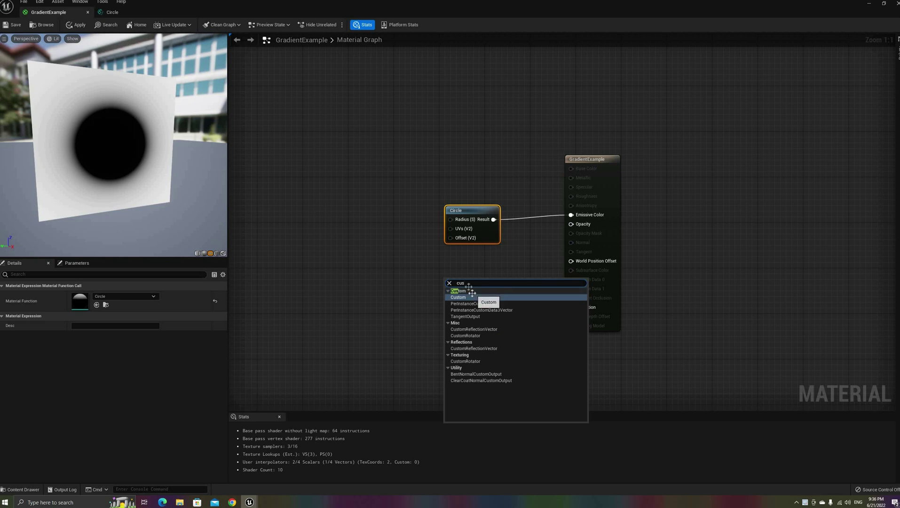
{"action": "left_click", "coordinate": [472, 297]}
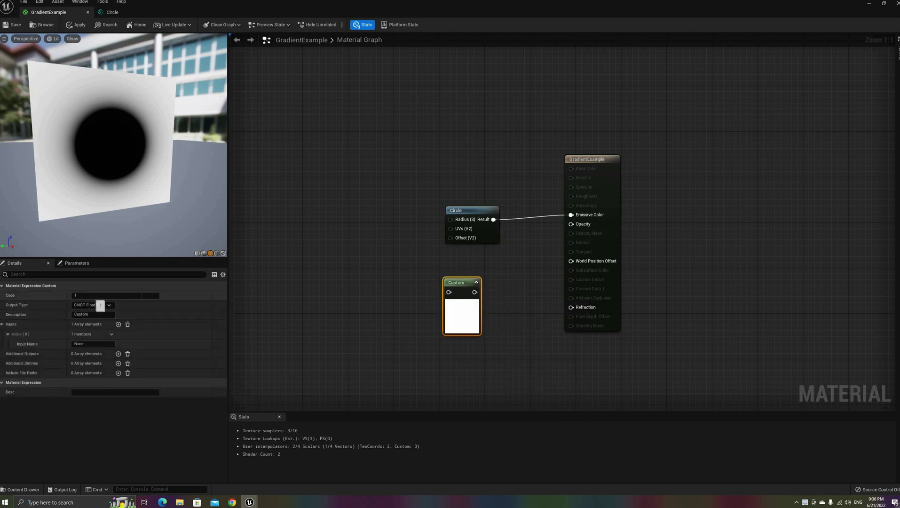
{"action": "left_click_drag", "start_coordinate": [87, 295], "coordinate": [73, 295]}
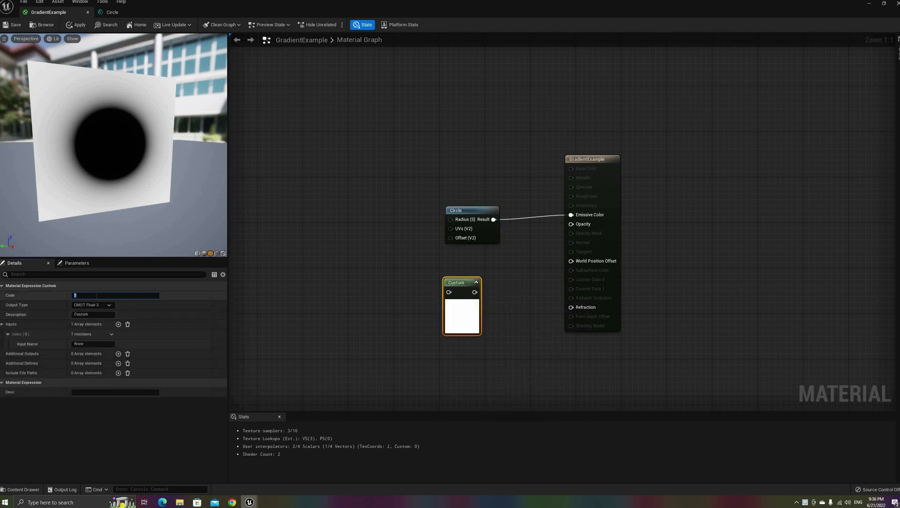
{"action": "left_click", "coordinate": [515, 365]}
{"action": "left_click_drag", "start_coordinate": [515, 365], "coordinate": [426, 301]}
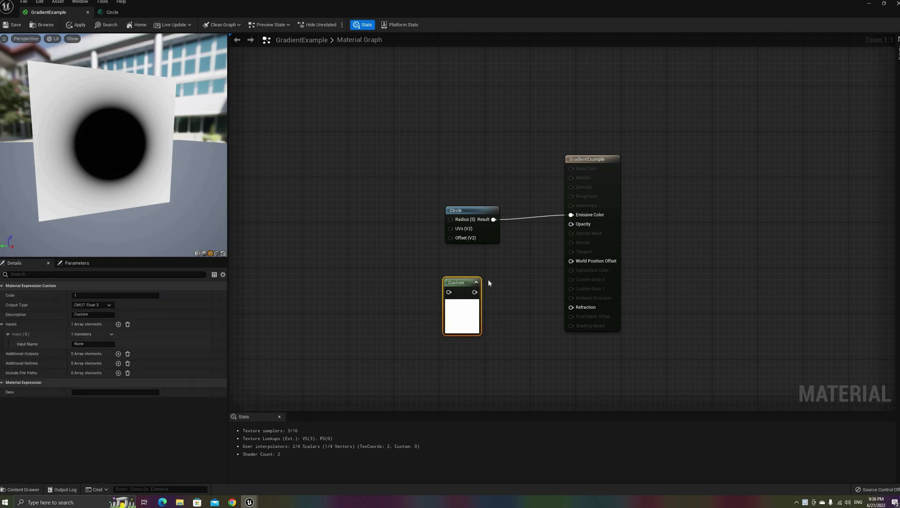
{"action": "key", "text": "Delete"}
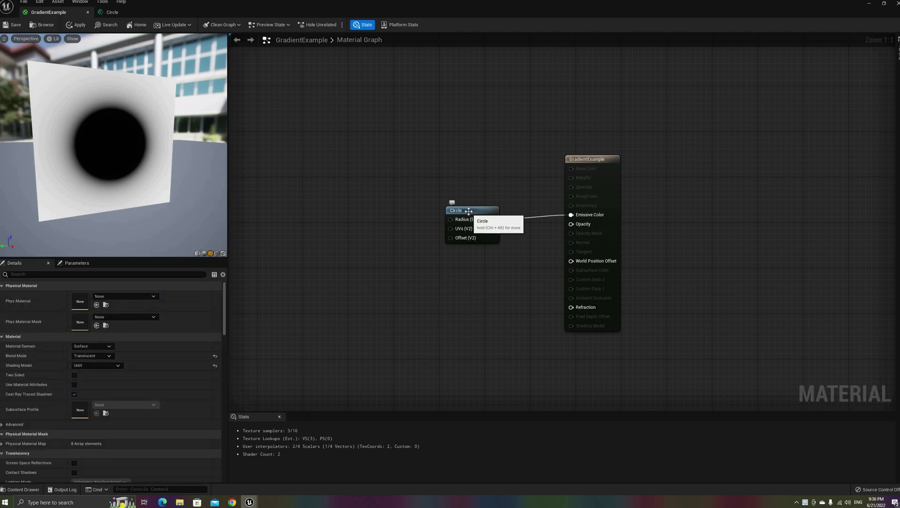
Step: Switch to the Circle material function and preview its TexCoord node
{"action": "key", "text": "ctrl+Tab"}
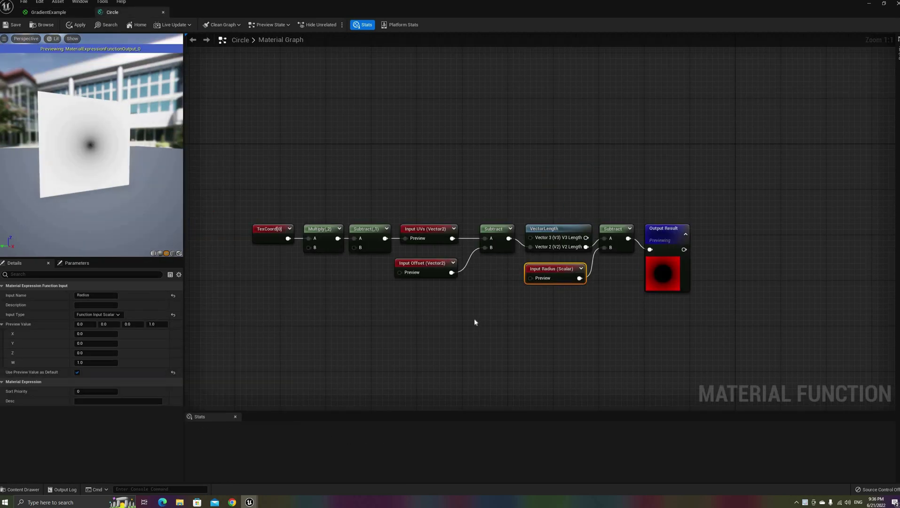
{"action": "left_click", "coordinate": [496, 307]}
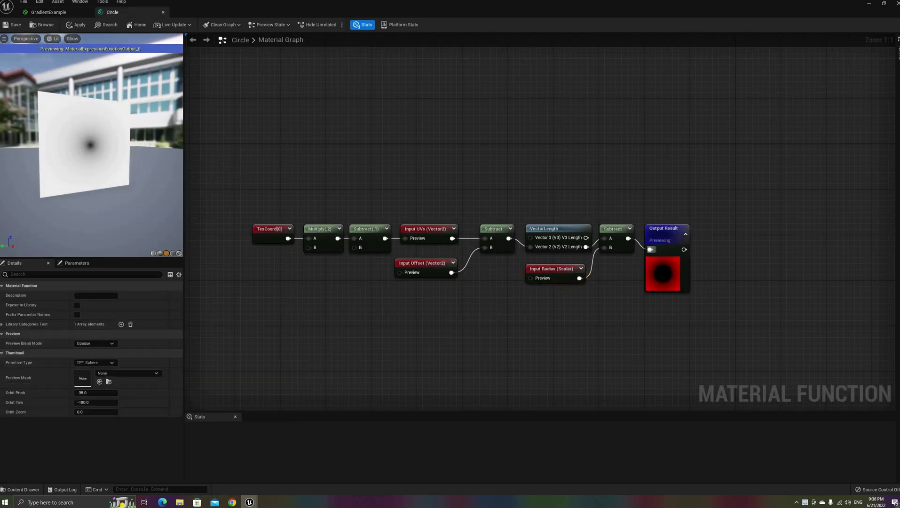
{"action": "right_click", "coordinate": [272, 232]}
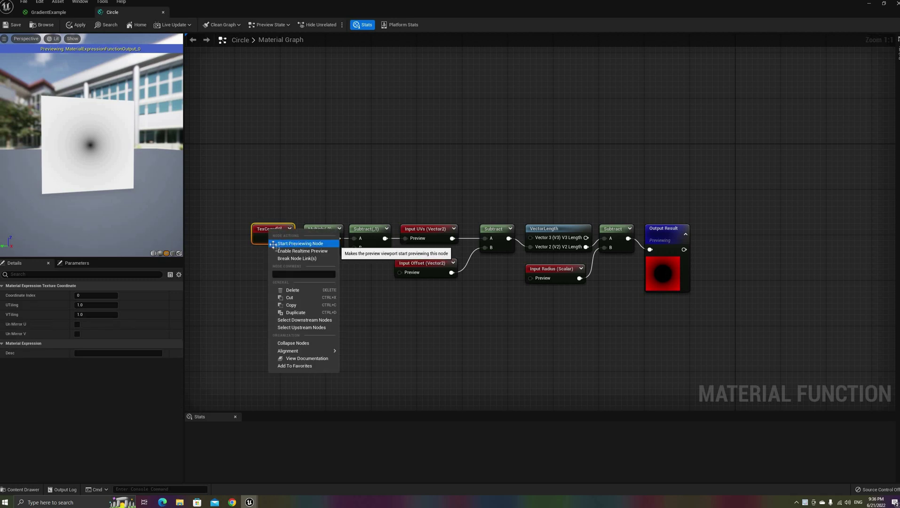
{"action": "left_click", "coordinate": [285, 242]}
{"action": "left_click_drag", "start_coordinate": [104, 94], "coordinate": [117, 95]}
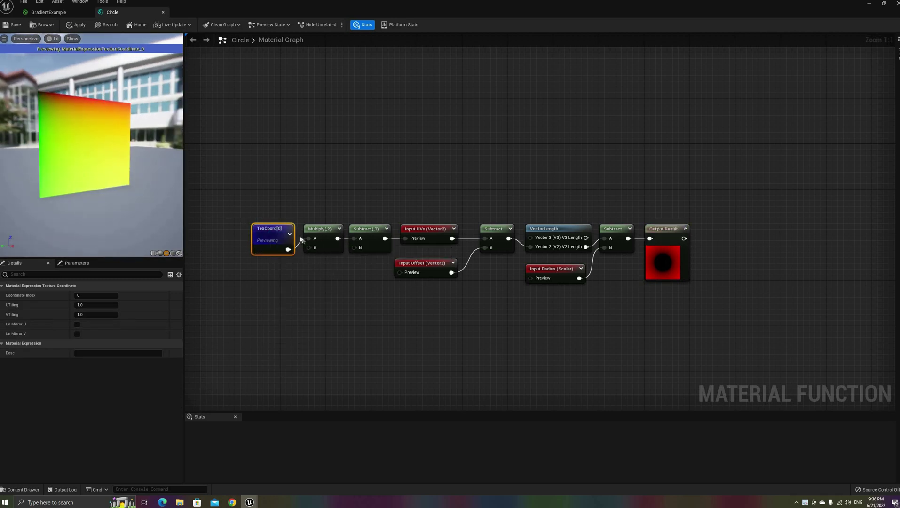
Step: Preview the UVs input node of the Circle function
{"action": "left_click", "coordinate": [422, 229]}
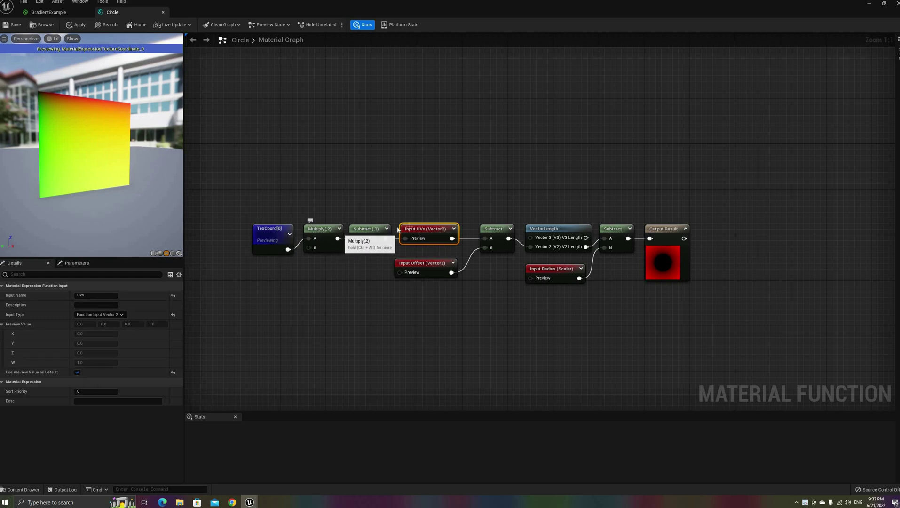
{"action": "right_click", "coordinate": [435, 234]}
{"action": "left_click", "coordinate": [454, 239]}
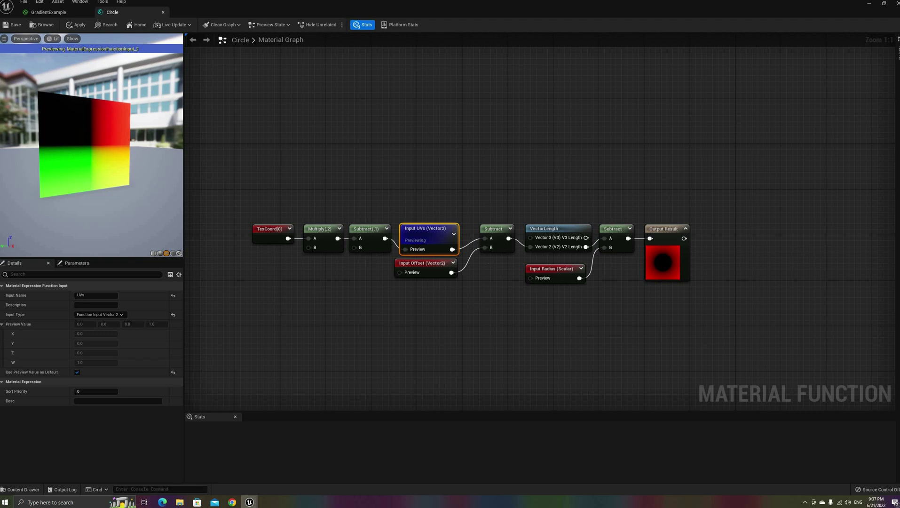
{"action": "left_click", "coordinate": [445, 299]}
{"action": "right_click_drag", "start_coordinate": [445, 299], "coordinate": [418, 298]}
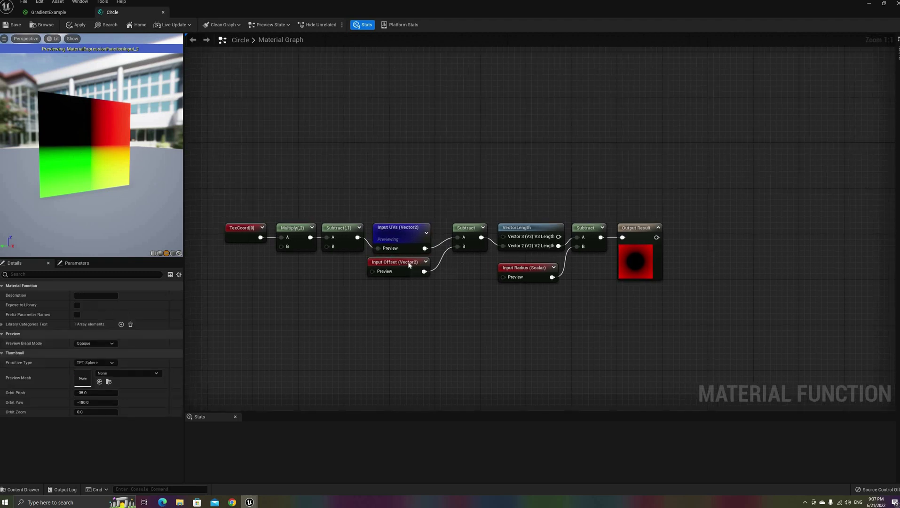
Step: Nudge the Offset input node and preview the Subtract node that feeds the output, checking the gradient up close
{"action": "left_click_drag", "start_coordinate": [409, 265], "coordinate": [414, 271]}
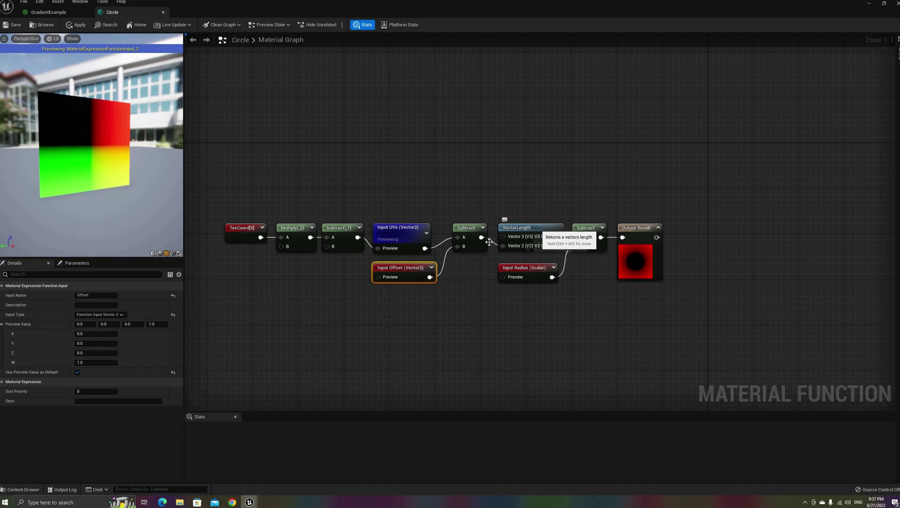
{"action": "right_click", "coordinate": [590, 229]}
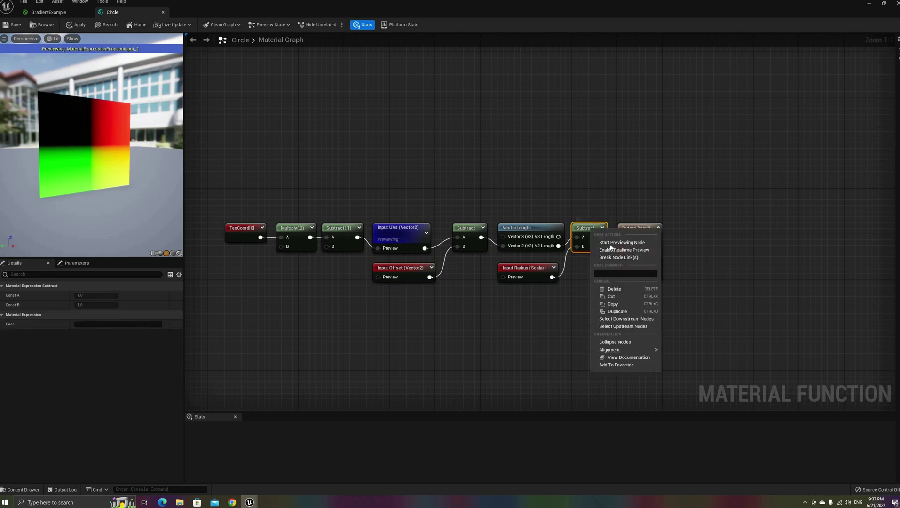
{"action": "left_click", "coordinate": [616, 243]}
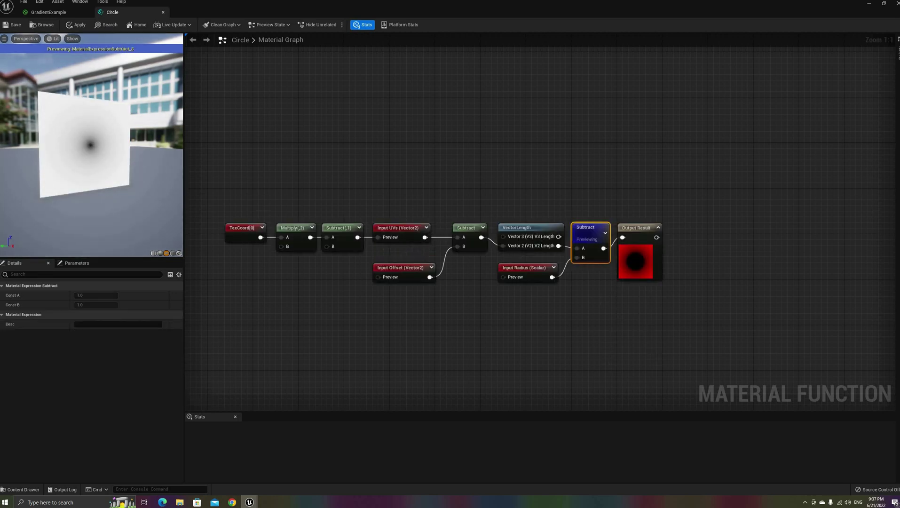
{"action": "left_click_drag", "start_coordinate": [92, 158], "coordinate": [70, 156]}
{"action": "scroll", "coordinate": [93, 158], "scroll_direction": "up", "scroll_amount": 7}
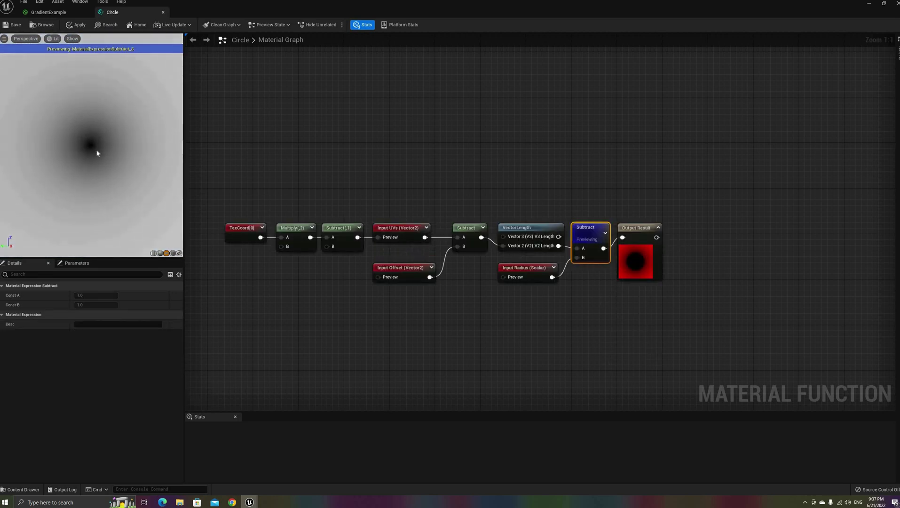
{"action": "scroll", "coordinate": [108, 147], "scroll_direction": "down", "scroll_amount": 5}
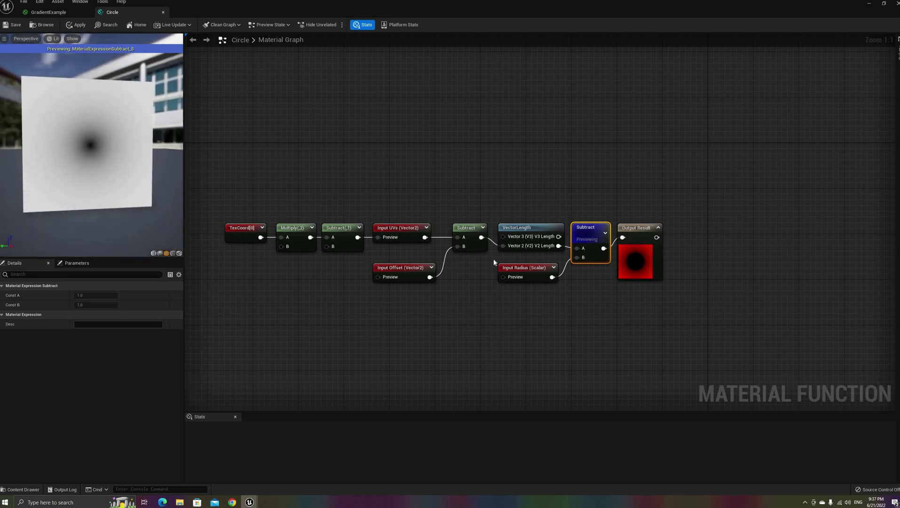
Step: Set the Radius input's preview X value to 0.5 and move the Output Result node away from the Subtract node
{"action": "left_click", "coordinate": [517, 267]}
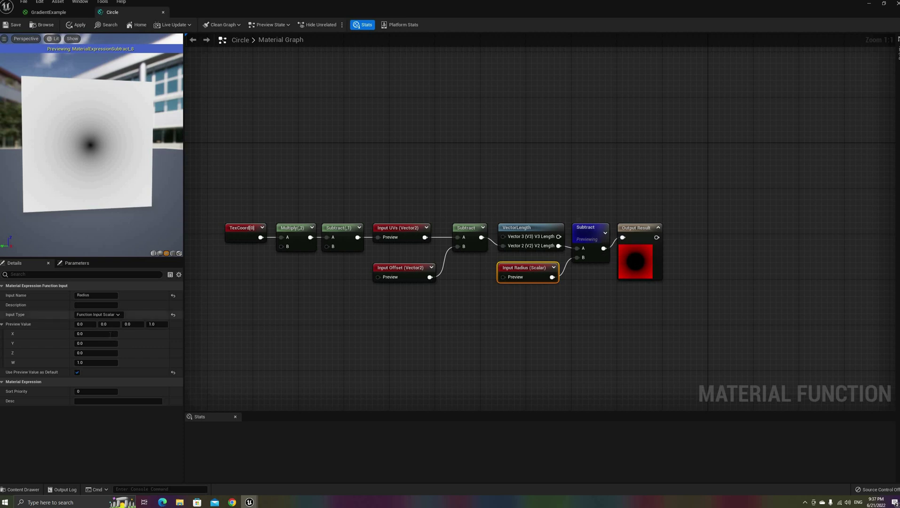
{"action": "left_click", "coordinate": [110, 334]}
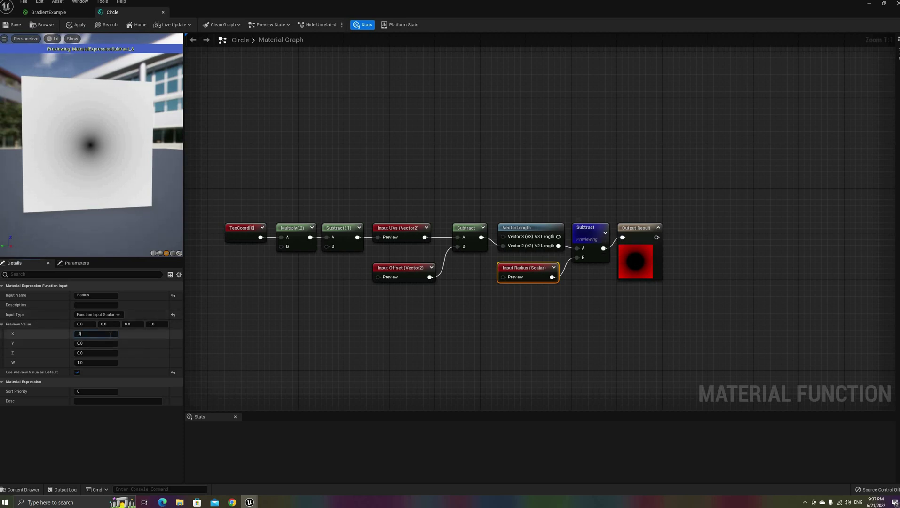
{"action": "type", "text": ".5"}
{"action": "key", "text": "Return"}
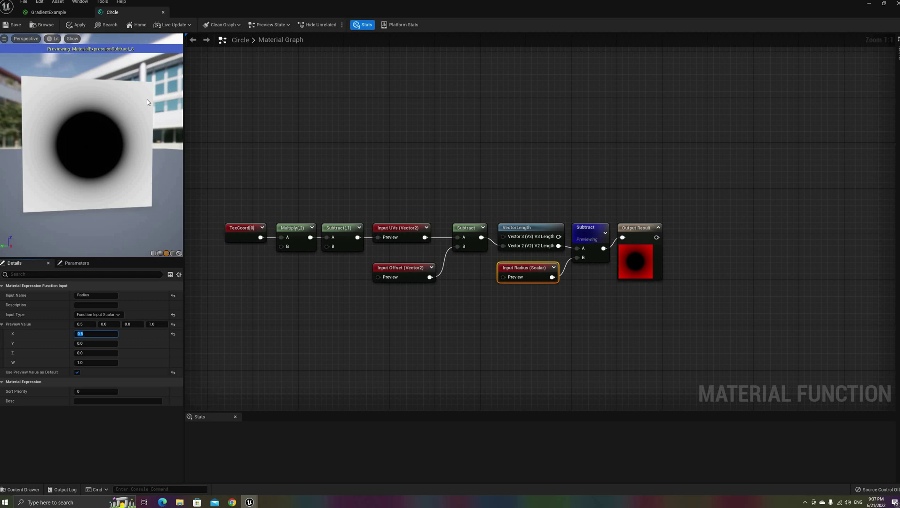
{"action": "left_click", "coordinate": [644, 237]}
Step: Try a preview value of X 0.5 and Y 0.3 on the Offset input
{"action": "right_click_drag", "start_coordinate": [466, 223], "coordinate": [519, 225]}
{"action": "left_click", "coordinate": [519, 227]}
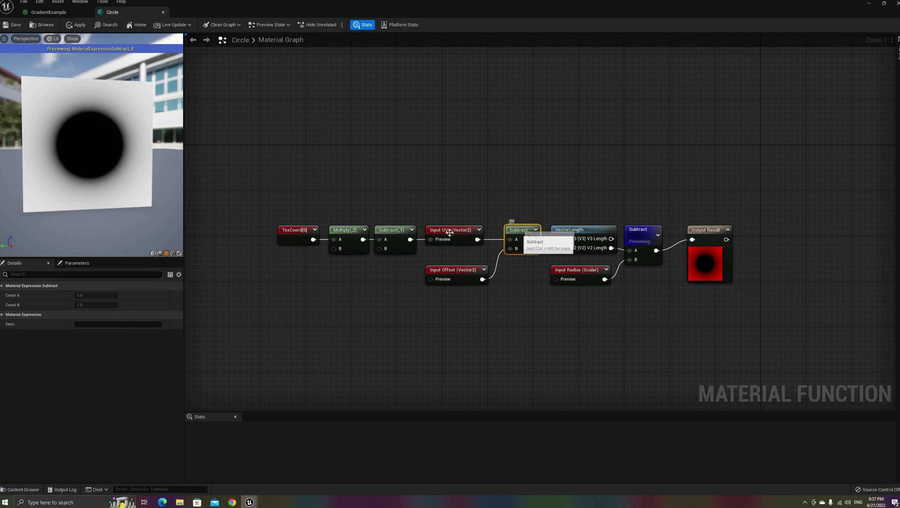
{"action": "left_click", "coordinate": [460, 278]}
{"action": "left_click", "coordinate": [95, 334]}
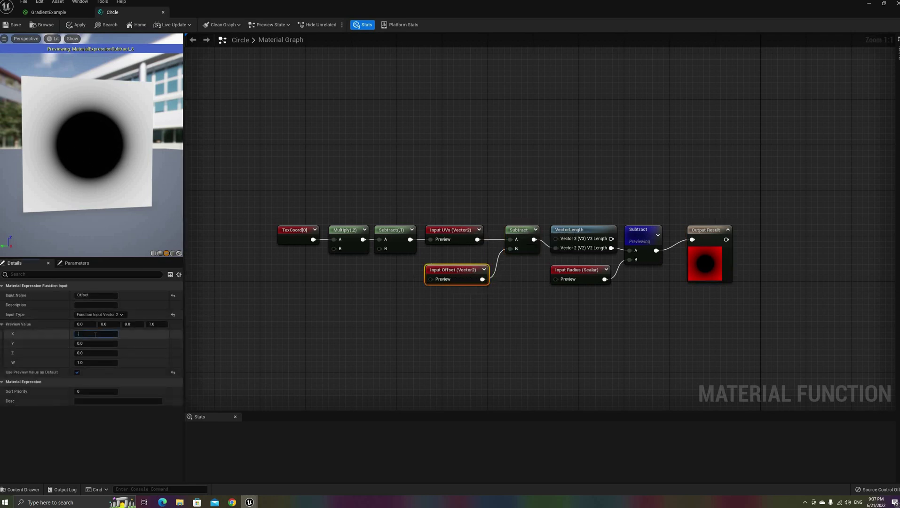
{"action": "type", "text": "0.5"}
{"action": "key", "text": "Return"}
{"action": "key", "text": "Tab"}
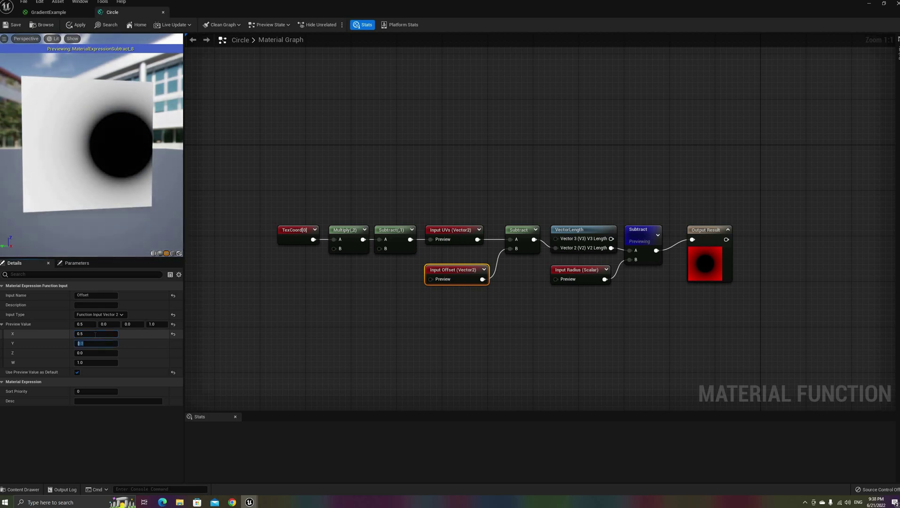
{"action": "type", "text": "0.3"}
{"action": "key", "text": "Return"}
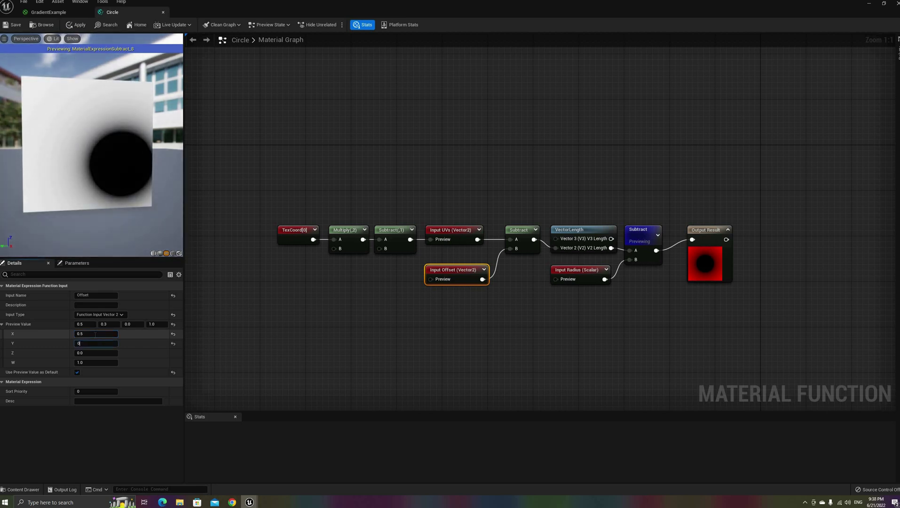
Step: Reset the Offset input's X and Y preview values to 0
{"action": "left_click", "coordinate": [95, 334]}
{"action": "type", "text": "0"}
{"action": "key", "text": "Return"}
{"action": "left_click", "coordinate": [352, 347]}
Step: Save the Circle material function and close it
{"action": "left_click", "coordinate": [10, 25]}
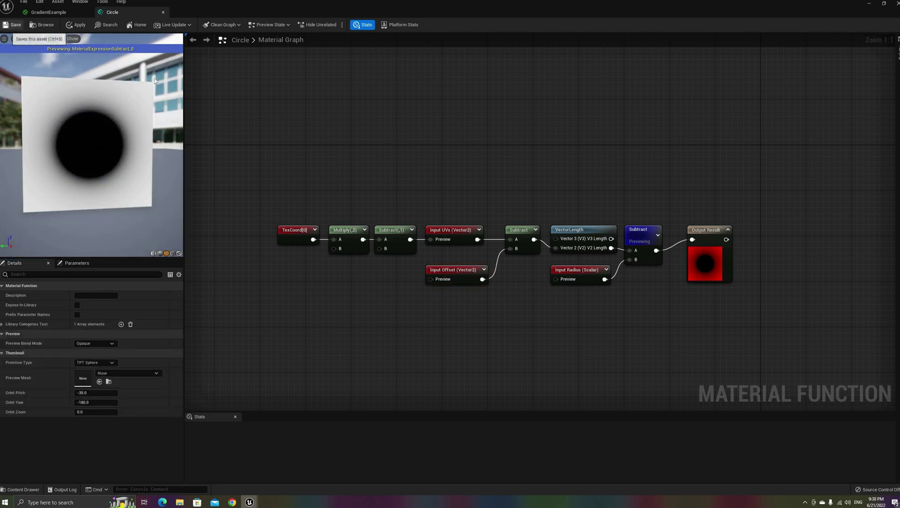
{"action": "left_click", "coordinate": [13, 24]}
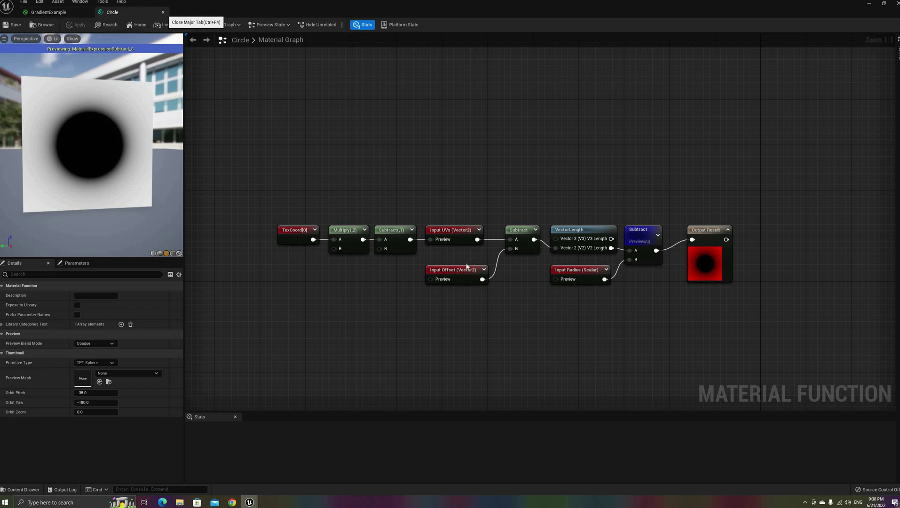
{"action": "left_click", "coordinate": [163, 12]}
Step: Add a Constant node with value 0.7 to the GradientExample material and connect it to the Circle node's Radius input
{"action": "left_click_drag", "start_coordinate": [466, 210], "coordinate": [439, 205]}
{"action": "left_click", "coordinate": [408, 259]}
{"action": "right_click_drag", "start_coordinate": [336, 219], "coordinate": [375, 236]}
{"action": "key", "text": "1"}
{"action": "left_click", "coordinate": [374, 235]}
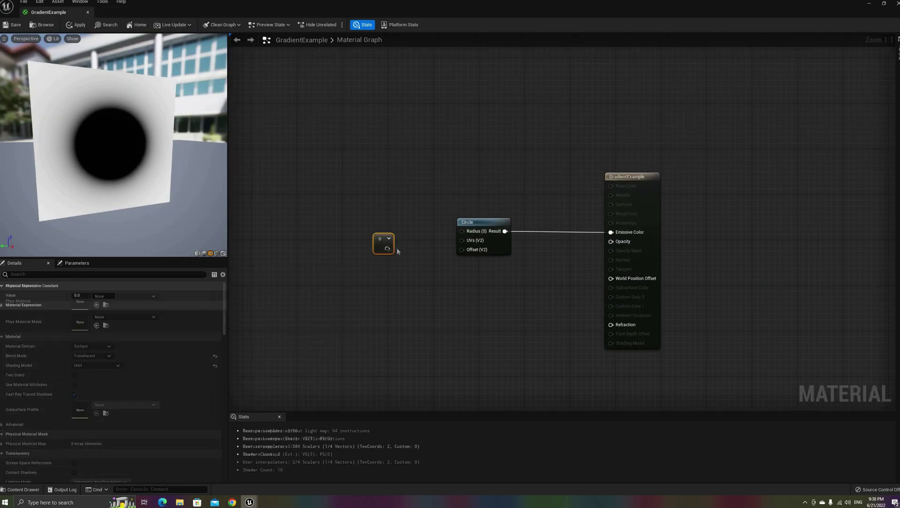
{"action": "left_click_drag", "start_coordinate": [387, 248], "coordinate": [461, 231]}
{"action": "left_click", "coordinate": [89, 295]}
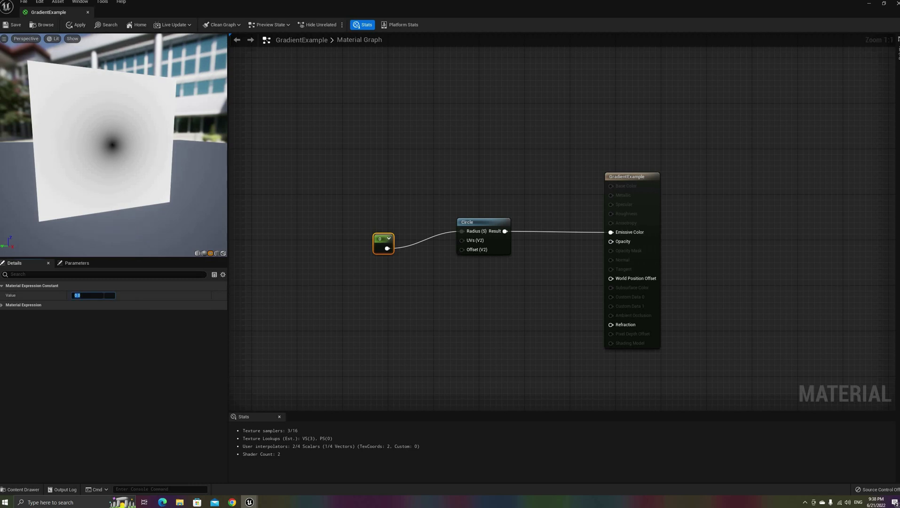
{"action": "type", "text": ".7"}
{"action": "key", "text": "Return"}
Step: Move the constant and the Circle node farther from the GradientExample output node
{"action": "left_click_drag", "start_coordinate": [380, 239], "coordinate": [327, 229]}
{"action": "left_click_drag", "start_coordinate": [475, 224], "coordinate": [367, 229]}
{"action": "left_click", "coordinate": [365, 289]}
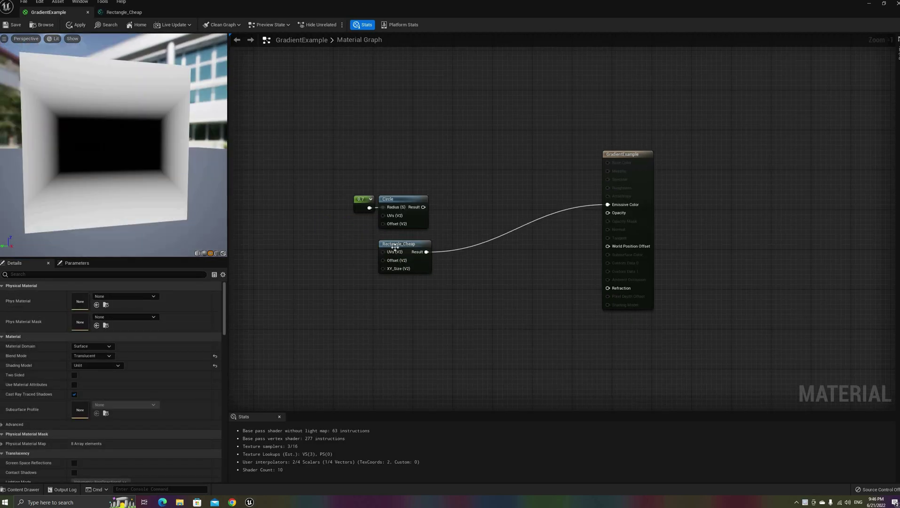
Step: Examine the Rectangle_Cheap gradient's corner up close in the material preview
{"action": "key", "text": "Home"}
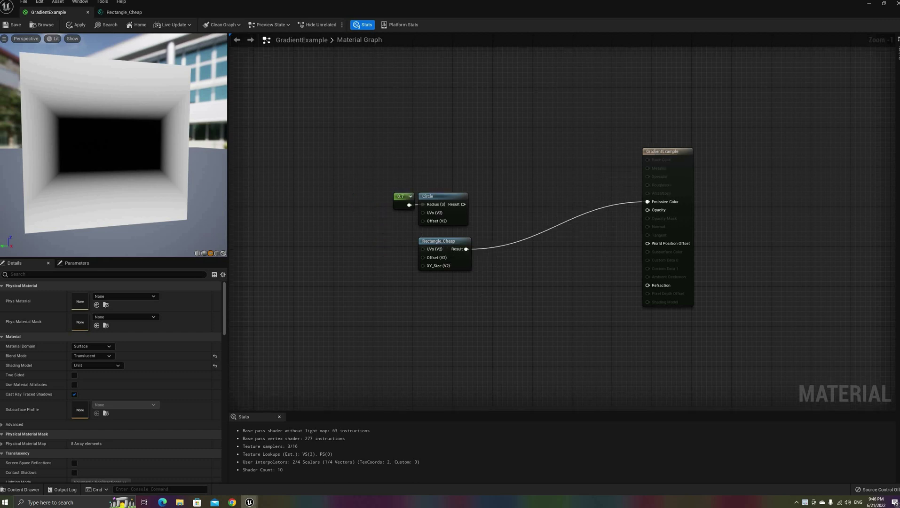
{"action": "scroll", "coordinate": [113, 145], "scroll_direction": "up", "scroll_amount": 4}
{"action": "middle_click_drag", "start_coordinate": [113, 144], "coordinate": [90, 174]}
{"action": "scroll", "coordinate": [97, 171], "scroll_direction": "up", "scroll_amount": 5}
{"action": "left_click_drag", "start_coordinate": [99, 176], "coordinate": [87, 140]}
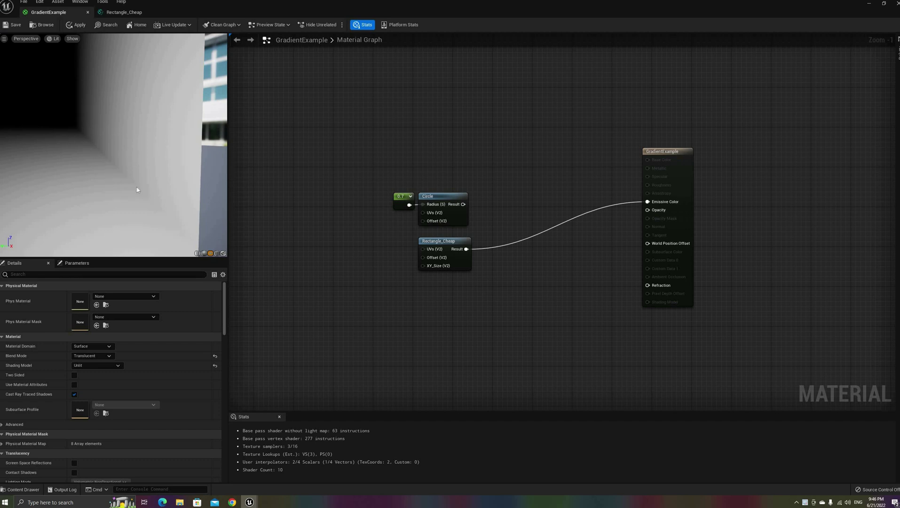
Step: Go to the Rectangle_Cheap function's graph and preview the Input UVs node
{"action": "scroll", "coordinate": [108, 147], "scroll_direction": "down", "scroll_amount": 10}
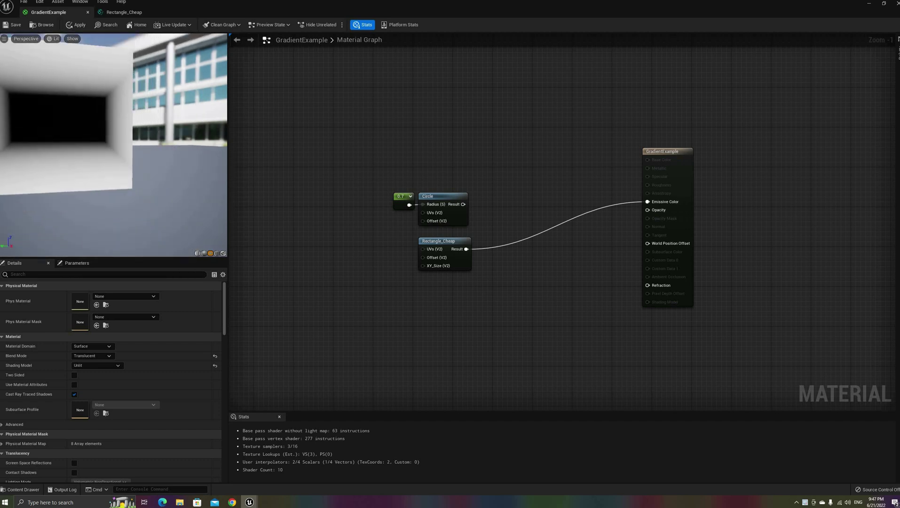
{"action": "middle_click_drag", "start_coordinate": [104, 145], "coordinate": [150, 170]}
{"action": "scroll", "coordinate": [108, 147], "scroll_direction": "down", "scroll_amount": 1}
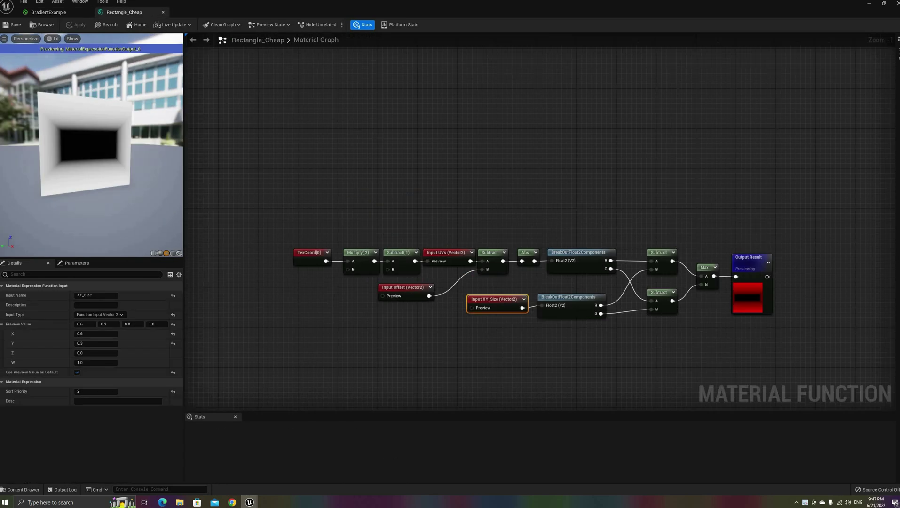
{"action": "left_click", "coordinate": [442, 330]}
{"action": "scroll", "coordinate": [440, 328], "scroll_direction": "up", "scroll_amount": 1}
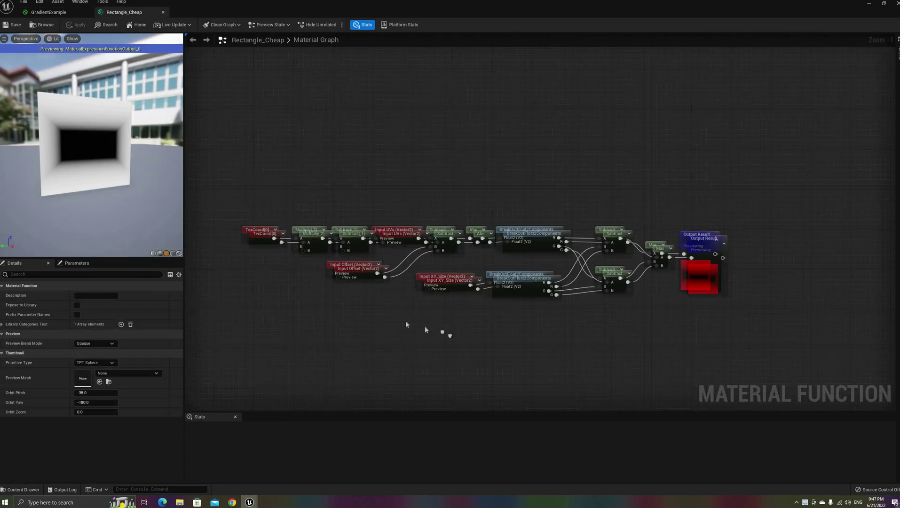
{"action": "right_click", "coordinate": [384, 222]}
{"action": "left_click", "coordinate": [404, 231]}
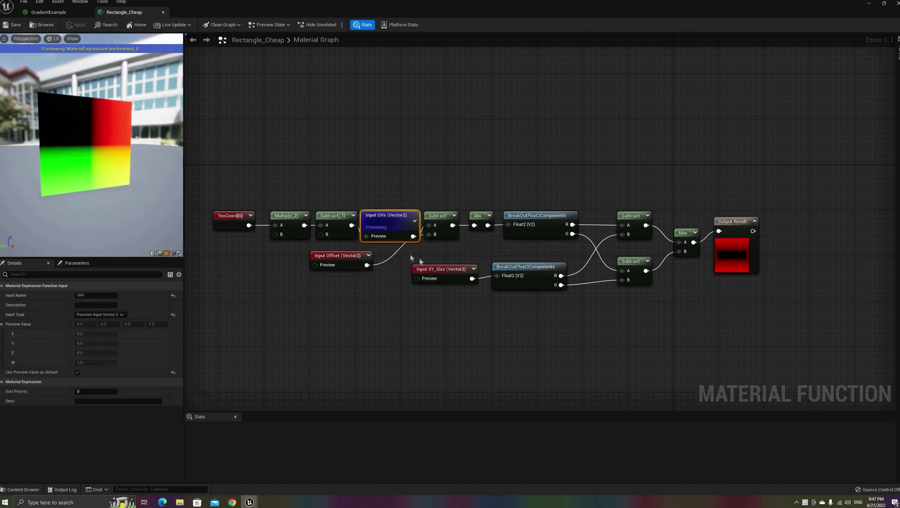
{"action": "left_click", "coordinate": [427, 302]}
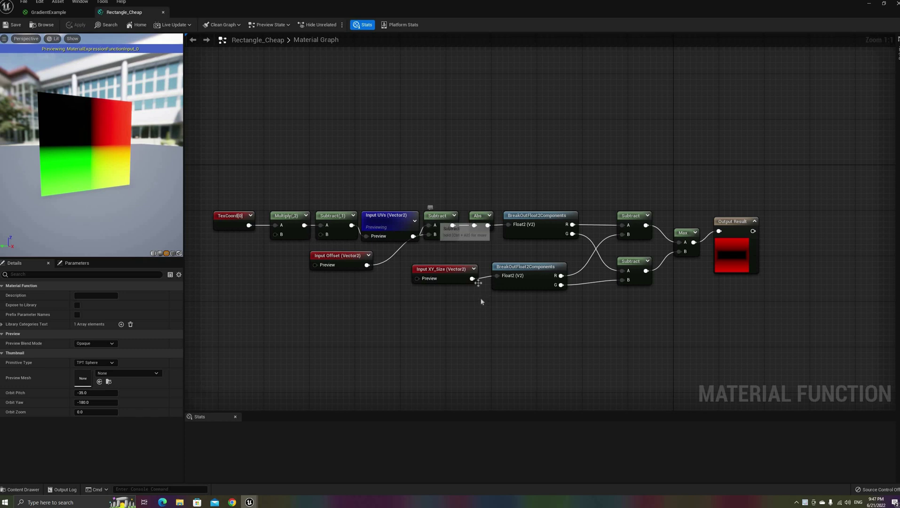
Step: Preview the Abs node of the Rectangle_Cheap function
{"action": "left_click", "coordinate": [478, 217]}
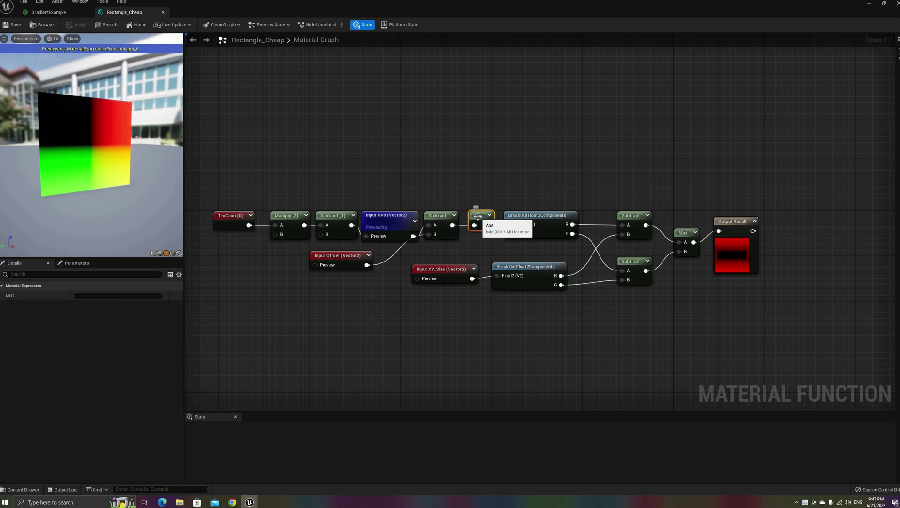
{"action": "right_click", "coordinate": [478, 217]}
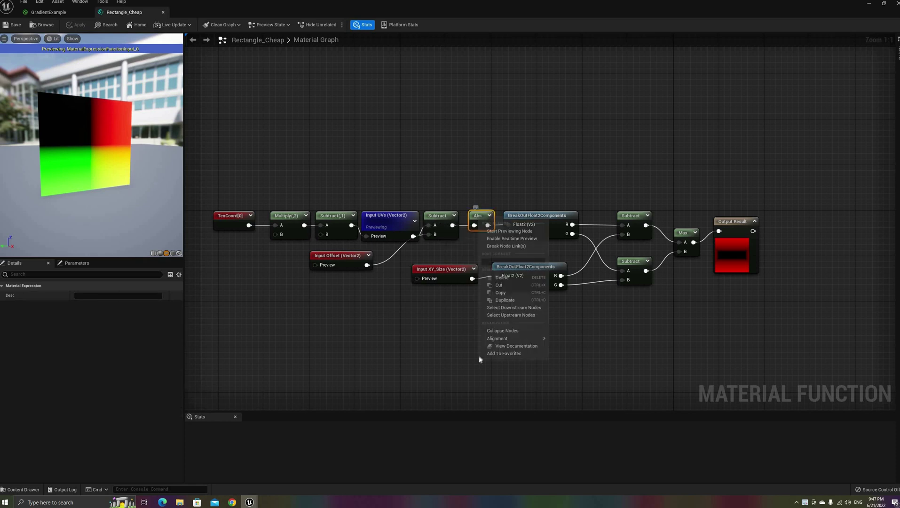
{"action": "left_click", "coordinate": [328, 326]}
{"action": "right_click_drag", "start_coordinate": [442, 330], "coordinate": [374, 334]}
{"action": "right_click_drag", "start_coordinate": [428, 221], "coordinate": [423, 219]}
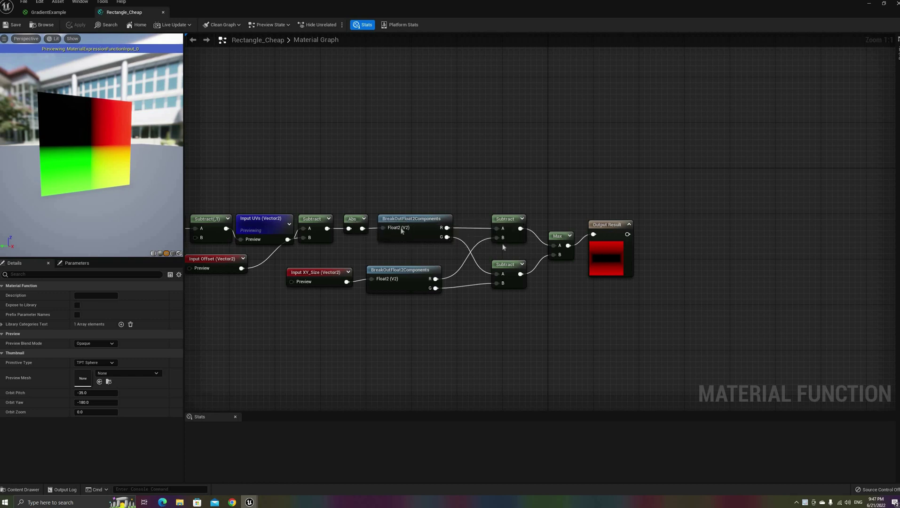
{"action": "left_click", "coordinate": [356, 225]}
{"action": "right_click", "coordinate": [354, 219]}
{"action": "left_click", "coordinate": [386, 233]}
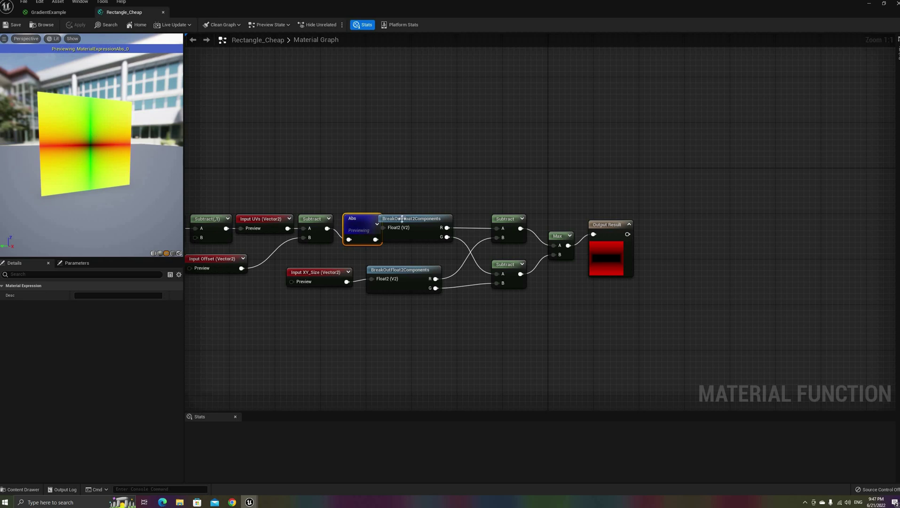
Step: Move the upper BreakOutFloat2Components node clear of Abs and preview, one after the other, the two Subtract nodes feeding Max
{"action": "left_click_drag", "start_coordinate": [409, 224], "coordinate": [420, 224]}
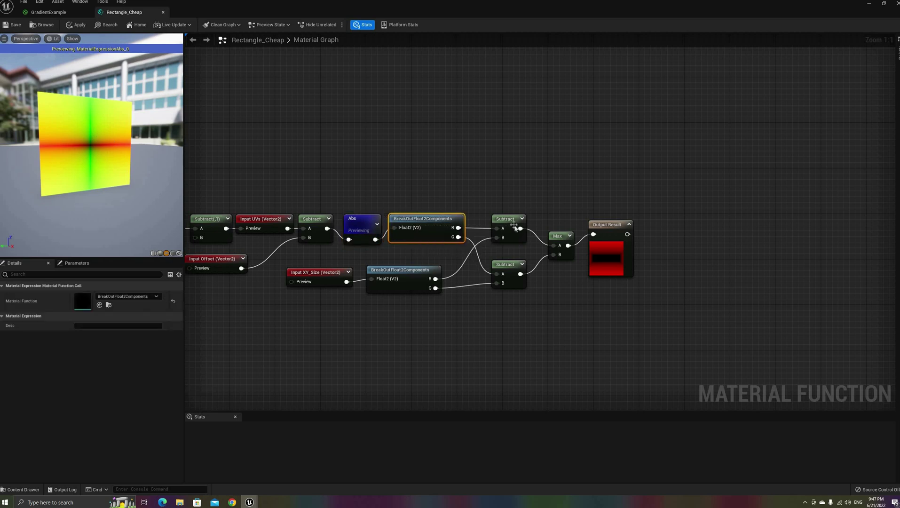
{"action": "left_click", "coordinate": [321, 277]}
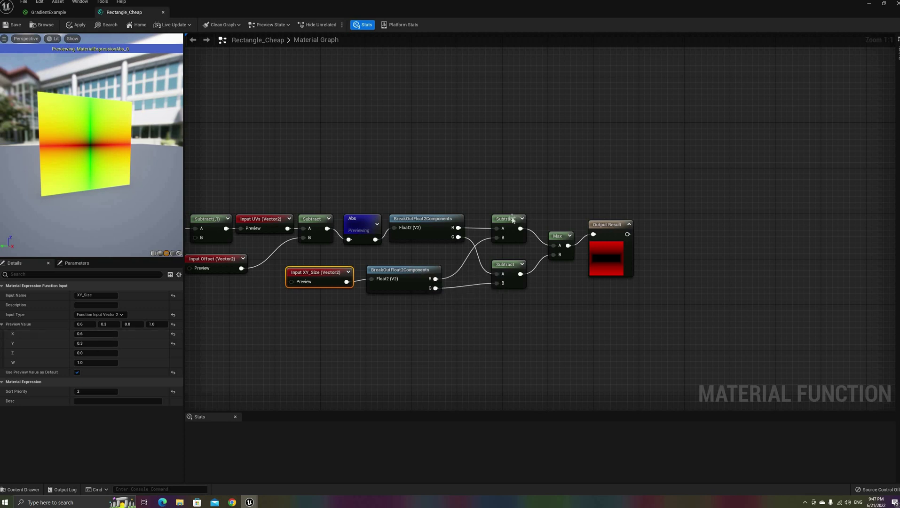
{"action": "left_click", "coordinate": [491, 229]}
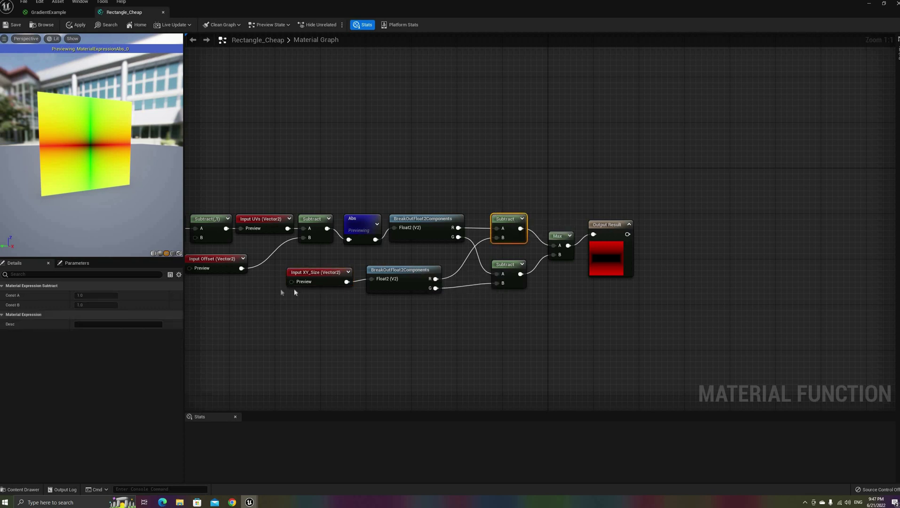
{"action": "right_click", "coordinate": [508, 221]}
{"action": "left_click", "coordinate": [527, 234]}
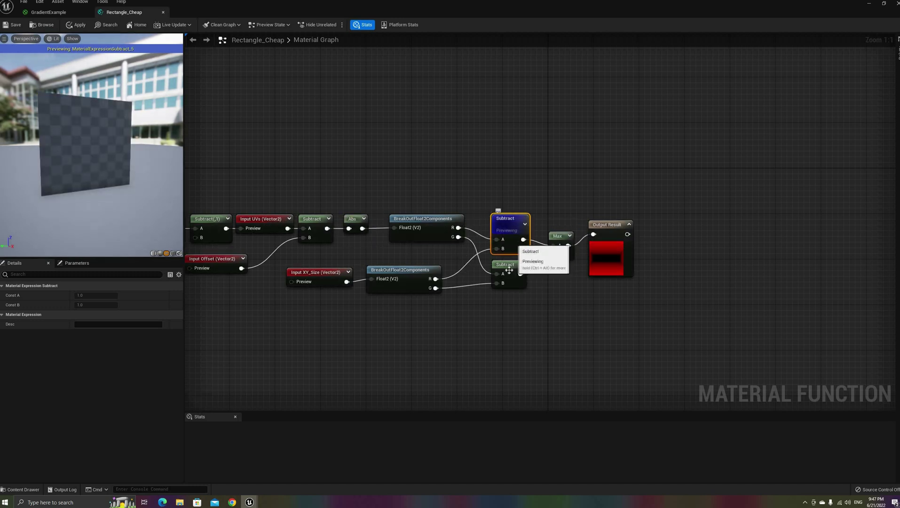
{"action": "right_click", "coordinate": [509, 270]}
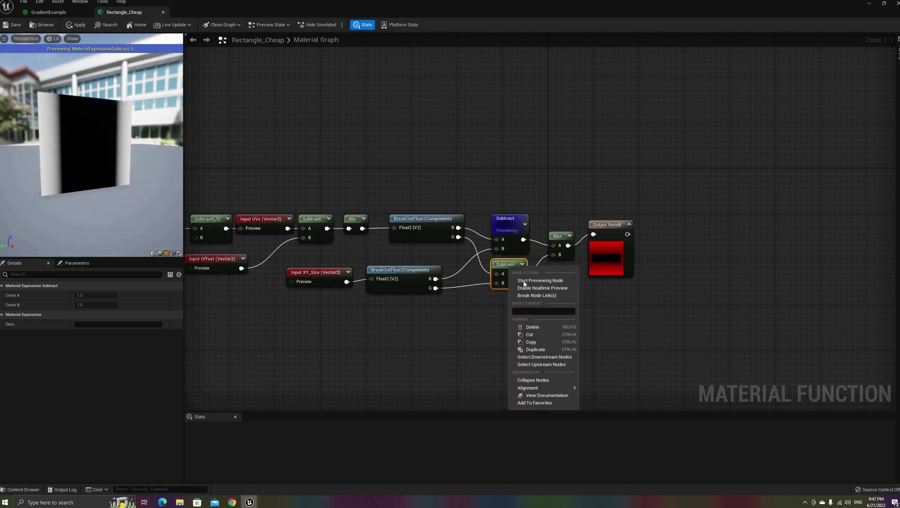
{"action": "left_click", "coordinate": [523, 280]}
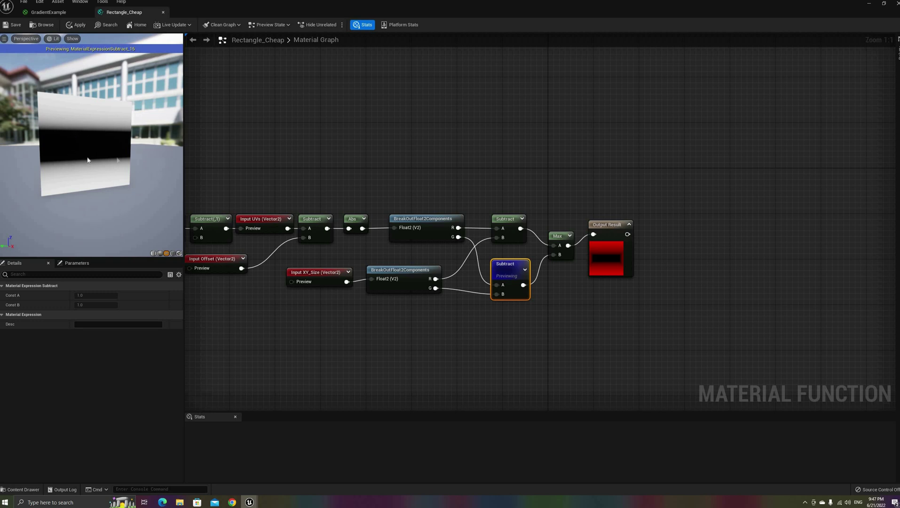
Step: Preview the Max node in Rectangle_Cheap and move the Output Result node farther from it
{"action": "right_click", "coordinate": [559, 237]}
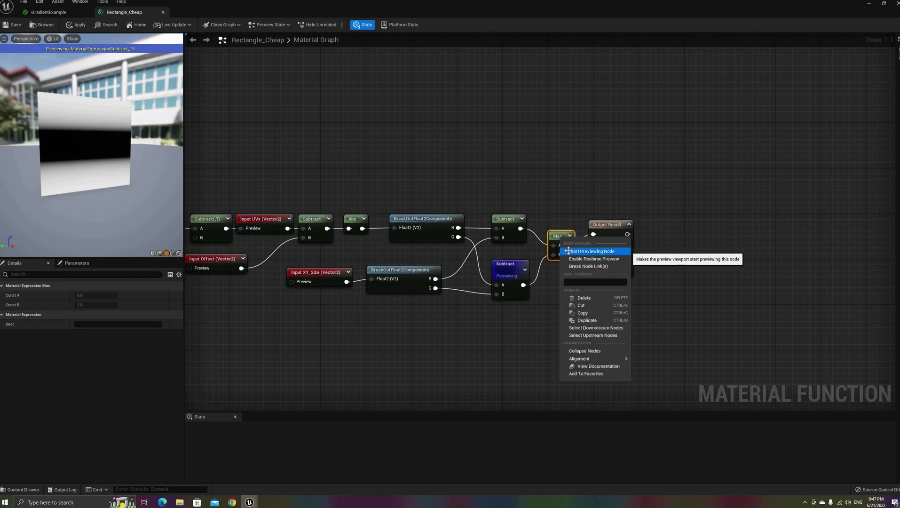
{"action": "left_click", "coordinate": [568, 251]}
{"action": "left_click_drag", "start_coordinate": [612, 238], "coordinate": [631, 245]}
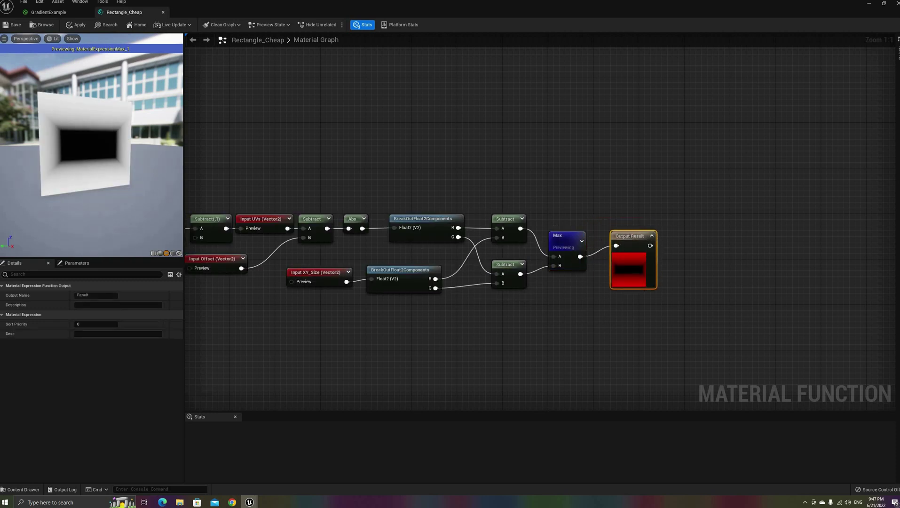
{"action": "left_click_drag", "start_coordinate": [61, 157], "coordinate": [46, 151]}
{"action": "scroll", "coordinate": [52, 164], "scroll_direction": "up", "scroll_amount": 4}
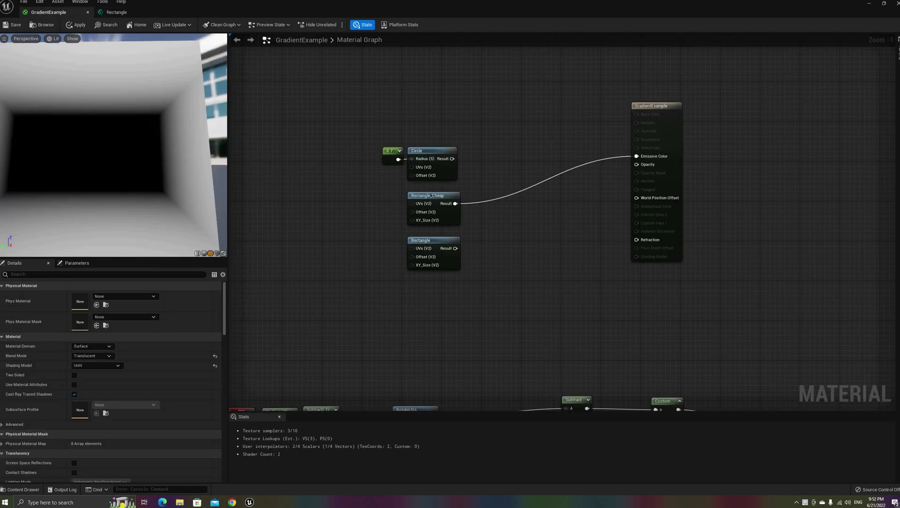
Step: Connect the Rectangle node's Result to the Emissive Color input of the GradientExample material
{"action": "left_click_drag", "start_coordinate": [141, 183], "coordinate": [218, 216]}
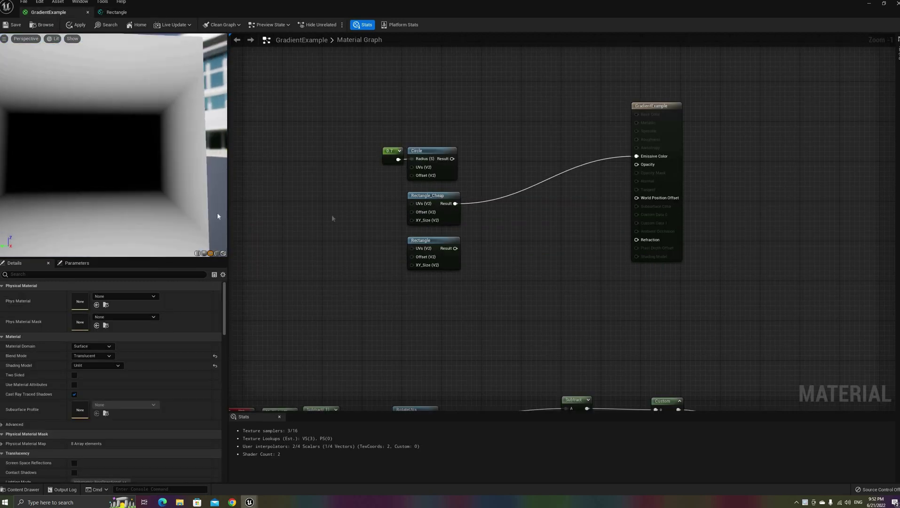
{"action": "left_click_drag", "start_coordinate": [455, 248], "coordinate": [637, 156]}
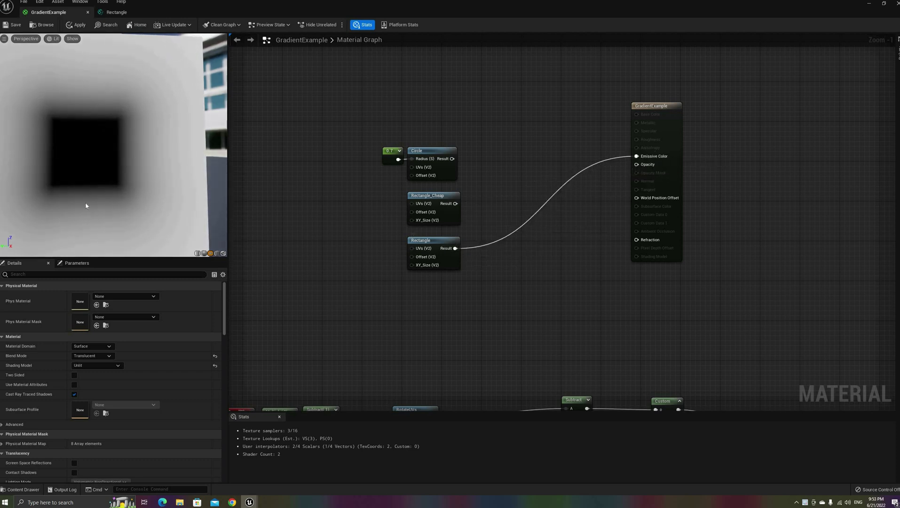
Step: Open the Rectangle function and examine its UVs, Offset and XY_Size inputs and its Outside and Inside node groups
{"action": "double_click", "coordinate": [424, 240]}
{"action": "left_click", "coordinate": [427, 353]}
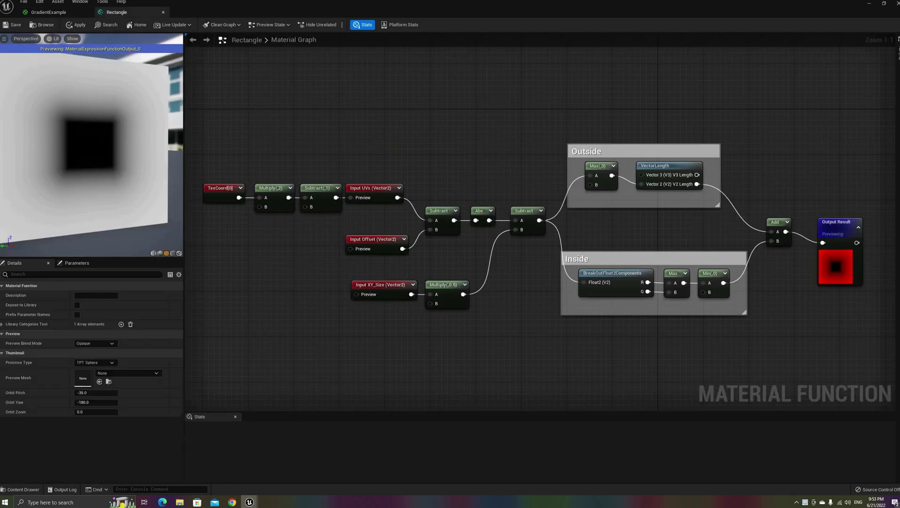
{"action": "right_click_drag", "start_coordinate": [428, 353], "coordinate": [387, 380]}
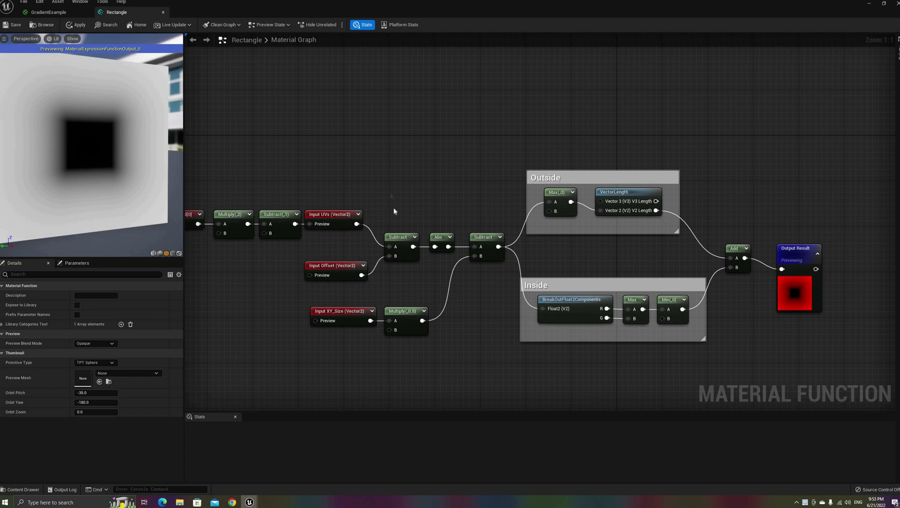
{"action": "right_click_drag", "start_coordinate": [397, 180], "coordinate": [446, 158]}
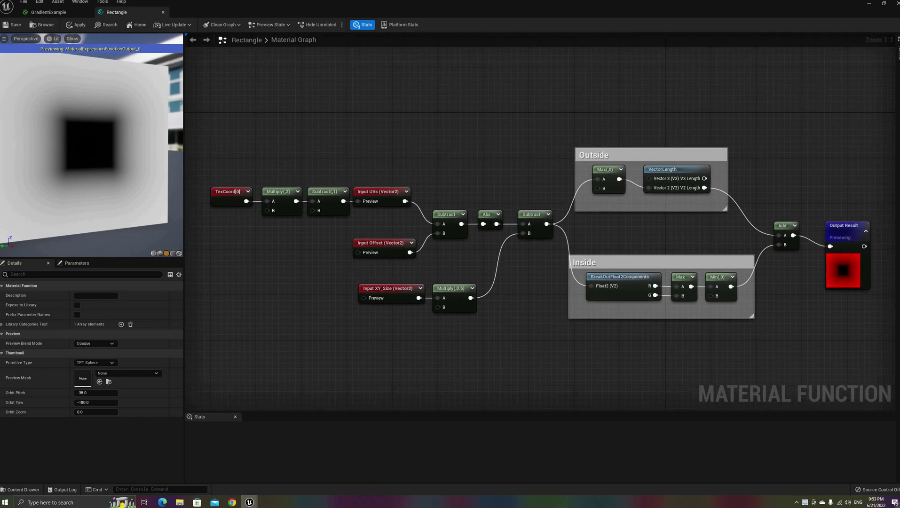
{"action": "right_click_drag", "start_coordinate": [385, 153], "coordinate": [403, 139]}
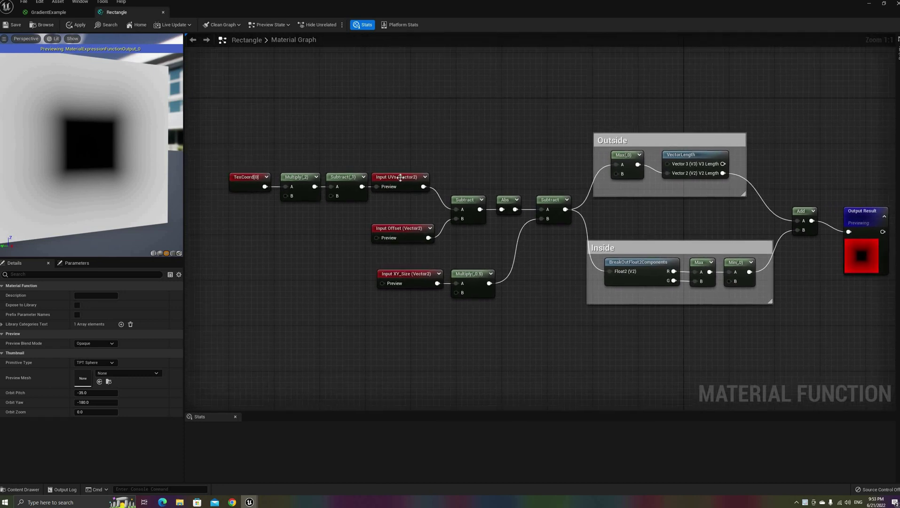
{"action": "right_click_drag", "start_coordinate": [516, 203], "coordinate": [455, 216]}
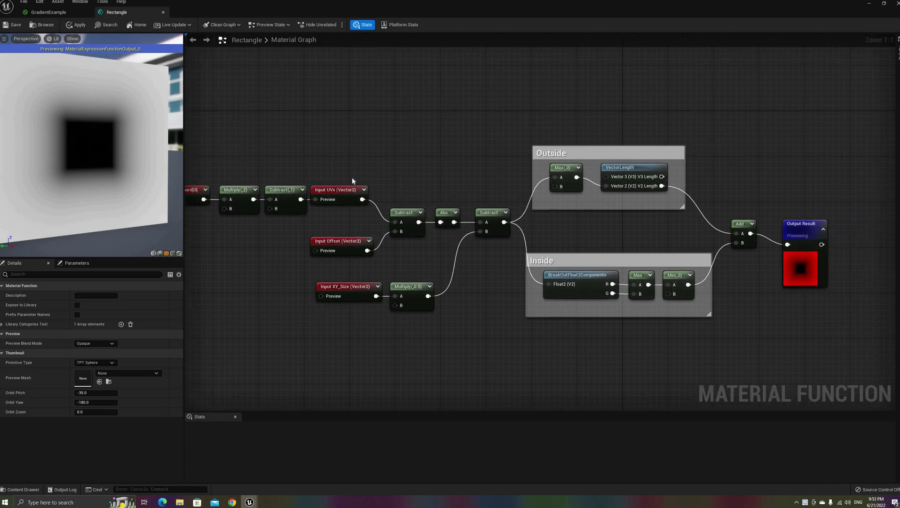
{"action": "right_click_drag", "start_coordinate": [360, 212], "coordinate": [307, 204]}
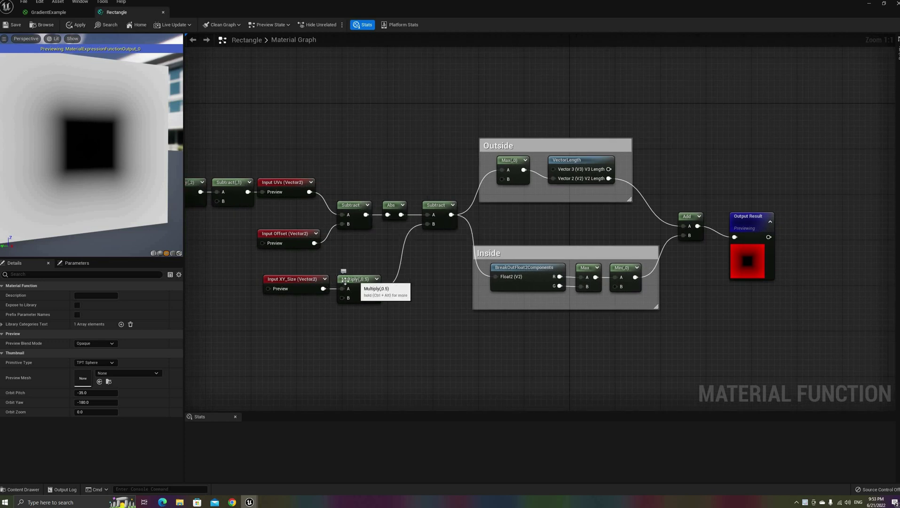
Step: Preview the Subtract node that feeds both the Outside and Inside groups of the Rectangle function
{"action": "left_click", "coordinate": [440, 205]}
{"action": "right_click", "coordinate": [439, 205]}
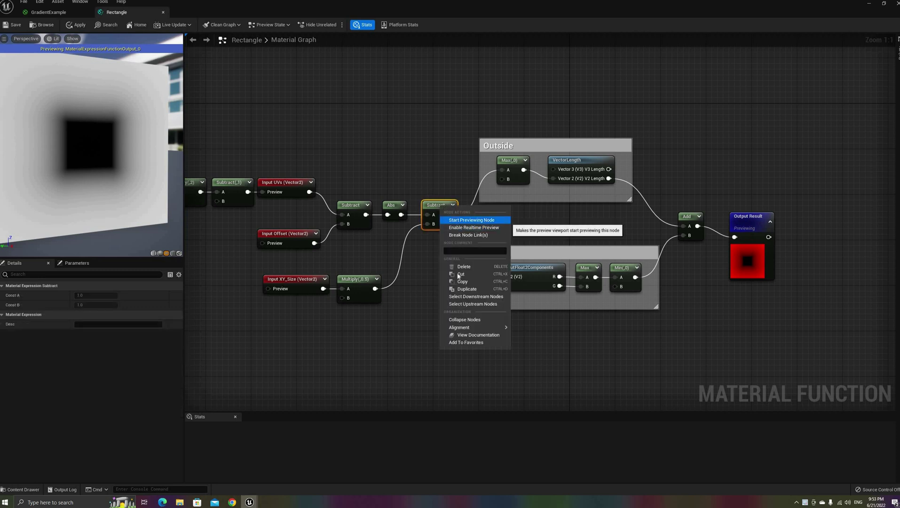
{"action": "left_click", "coordinate": [466, 219]}
{"action": "right_click_drag", "start_coordinate": [414, 281], "coordinate": [379, 279]}
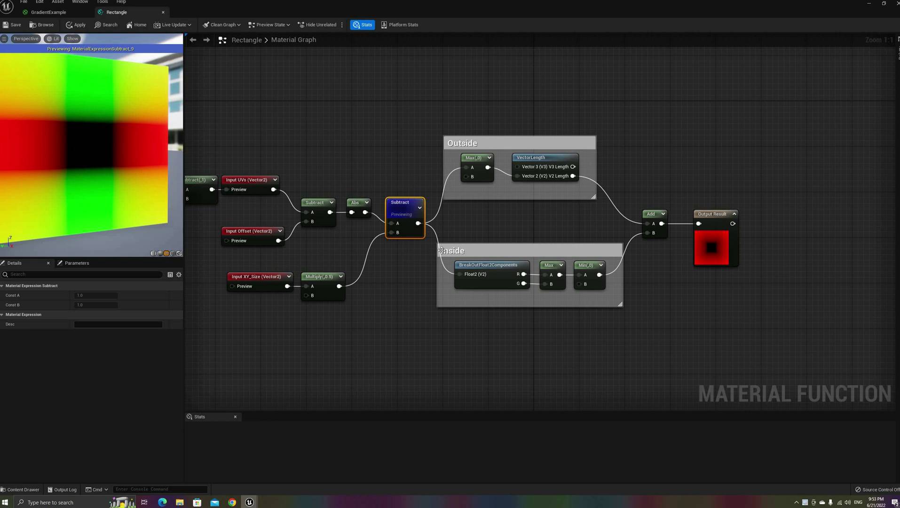
Step: Preview the Max(,0) node in the Outside group
{"action": "right_click", "coordinate": [475, 162]}
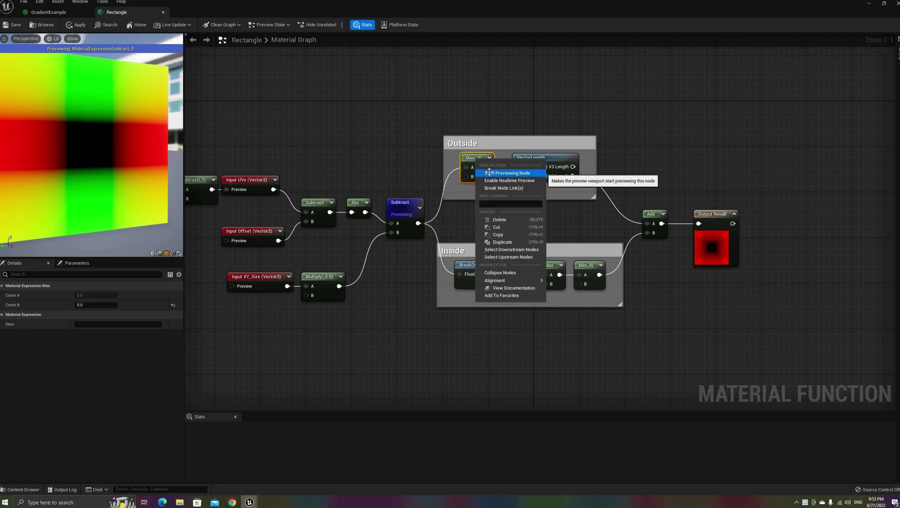
{"action": "left_click", "coordinate": [489, 172]}
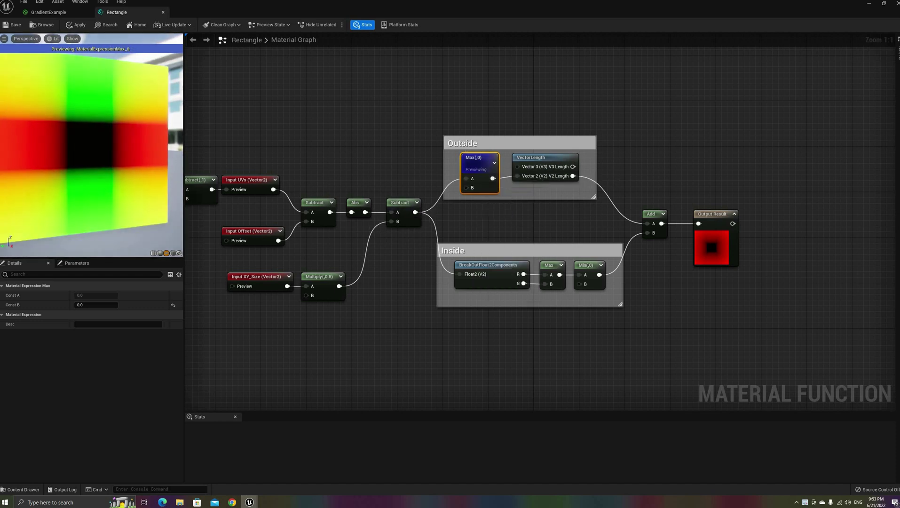
{"action": "left_click_drag", "start_coordinate": [104, 167], "coordinate": [104, 167]}
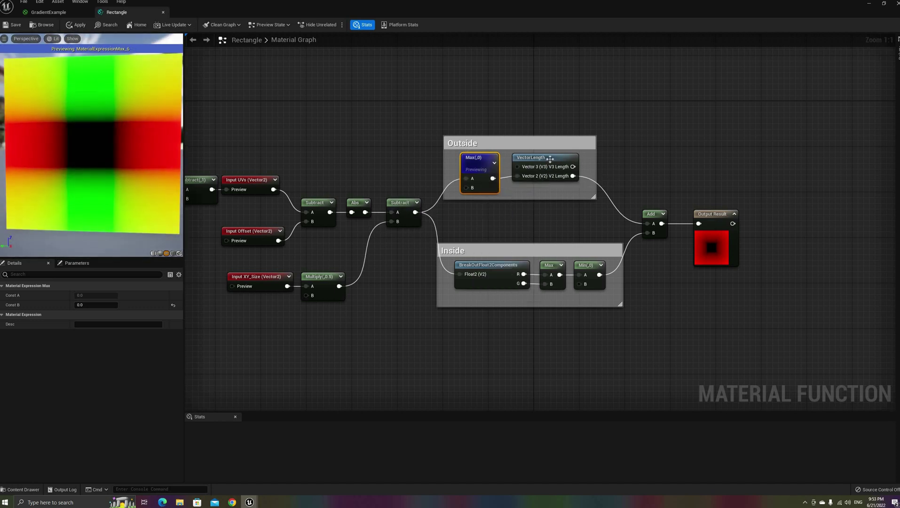
Step: Add a Multiply node above the Add node and connect VectorLength's V2 Length output to its A input
{"action": "left_click", "coordinate": [643, 158]}
{"action": "left_click", "coordinate": [645, 160]}
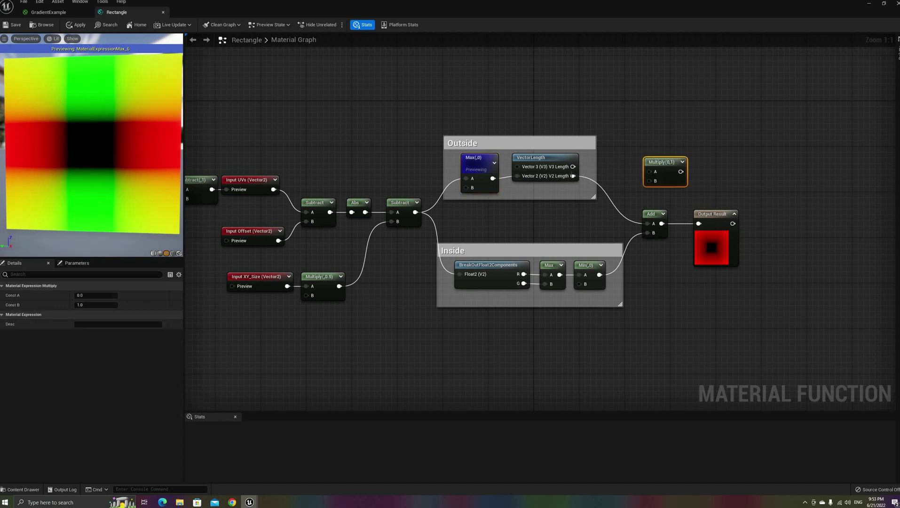
{"action": "left_click_drag", "start_coordinate": [651, 171], "coordinate": [572, 175]}
Step: Preview the new Multiply node to examine the Outside group's gradient
{"action": "right_click", "coordinate": [658, 166]}
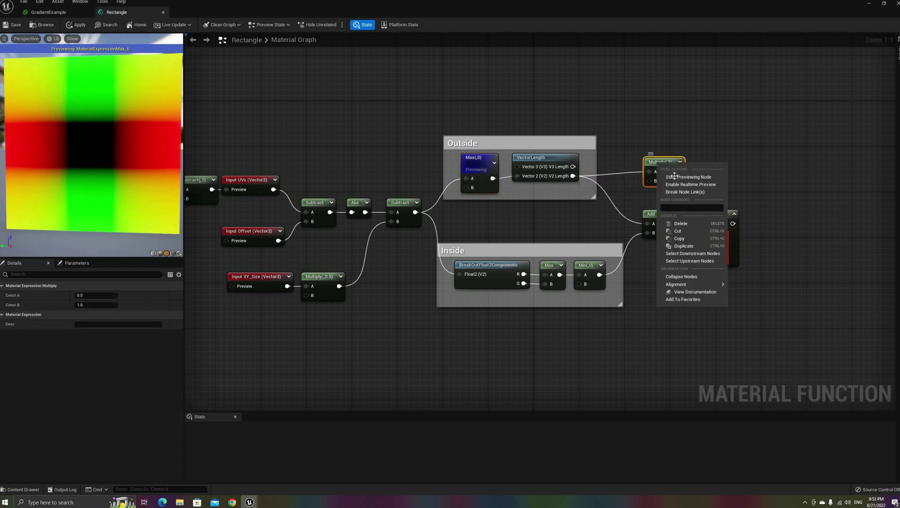
{"action": "left_click", "coordinate": [674, 177]}
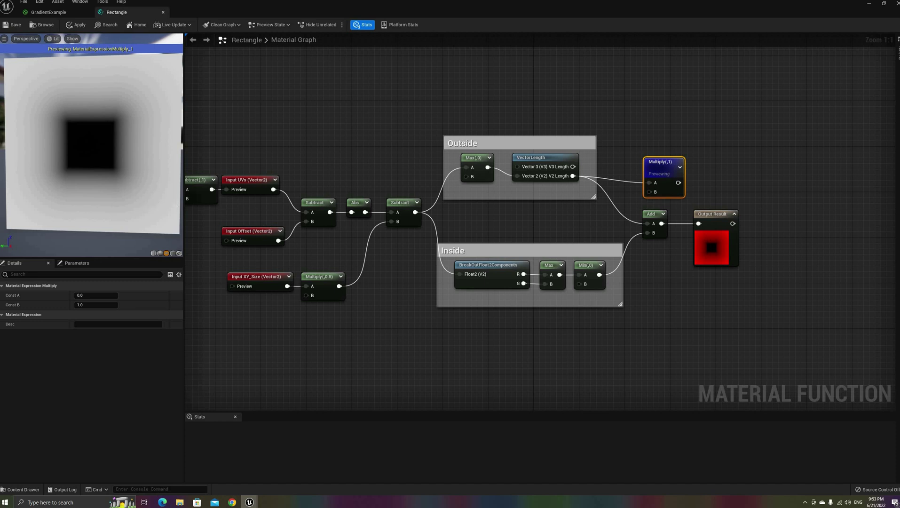
{"action": "left_click_drag", "start_coordinate": [120, 168], "coordinate": [115, 168]}
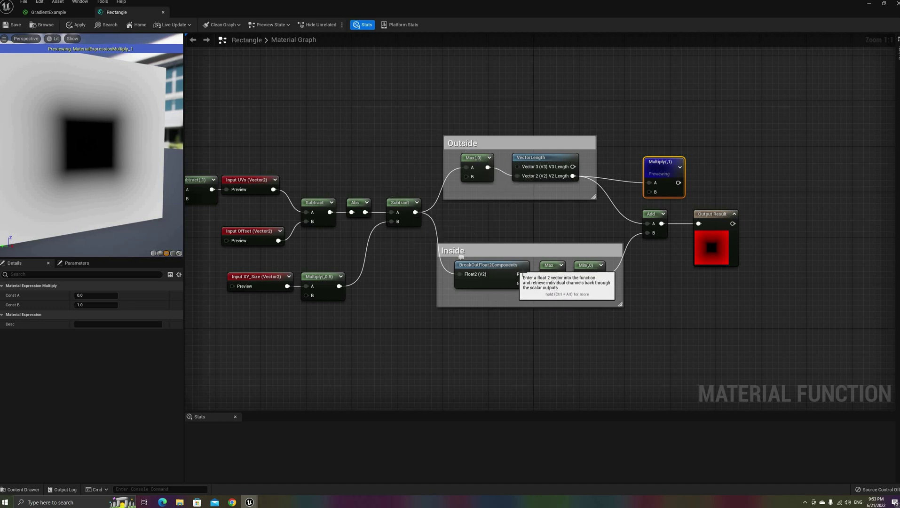
Step: Preview the Inside group's Min(,0) node, and preview its output through a new Abs node
{"action": "right_click", "coordinate": [591, 267]}
{"action": "left_click", "coordinate": [608, 281]}
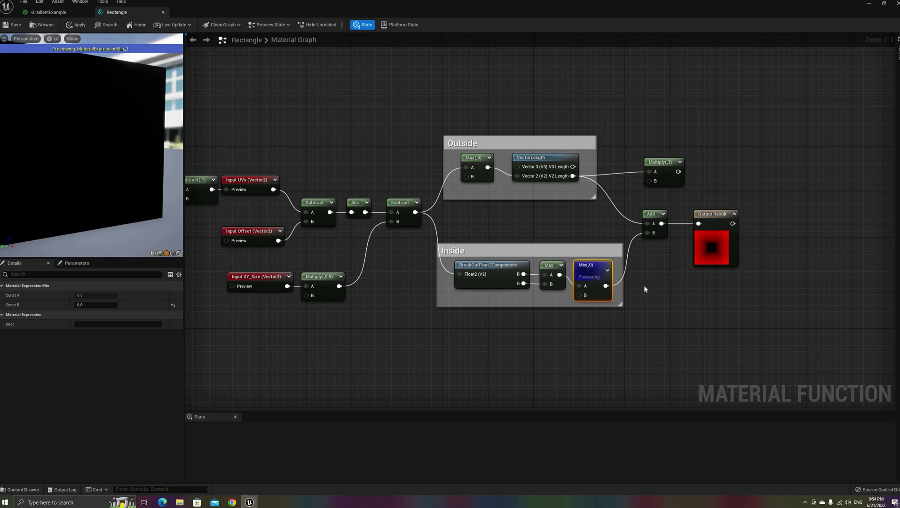
{"action": "left_click_drag", "start_coordinate": [605, 286], "coordinate": [644, 285]}
{"action": "type", "text": "ab"}
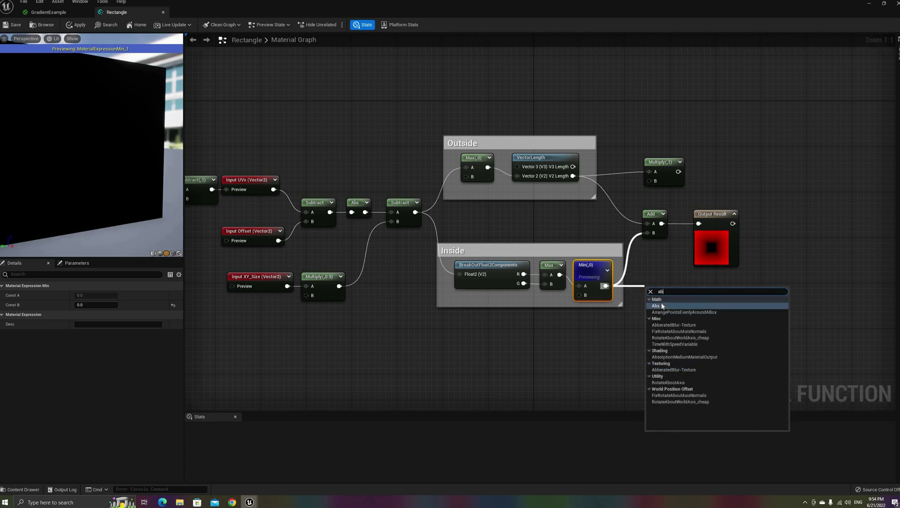
{"action": "type", "text": "s"}
{"action": "key", "text": "Return"}
{"action": "right_click", "coordinate": [656, 296]}
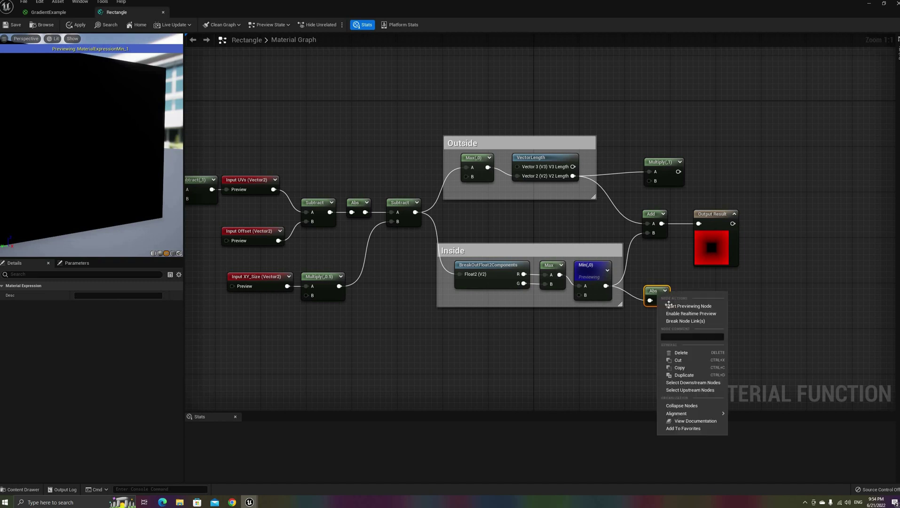
{"action": "left_click", "coordinate": [687, 306]}
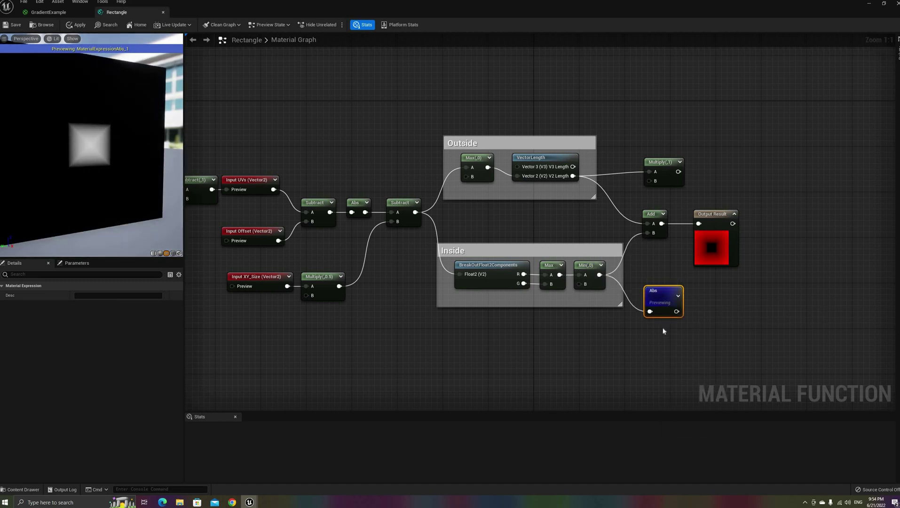
Step: Delete the extra Abs node beside the Inside group and the extra Multiply node beside the Outside group
{"action": "left_click_drag", "start_coordinate": [673, 276], "coordinate": [663, 329]}
{"action": "key", "text": "Delete"}
{"action": "left_click_drag", "start_coordinate": [705, 149], "coordinate": [643, 188]}
{"action": "key", "text": "Delete"}
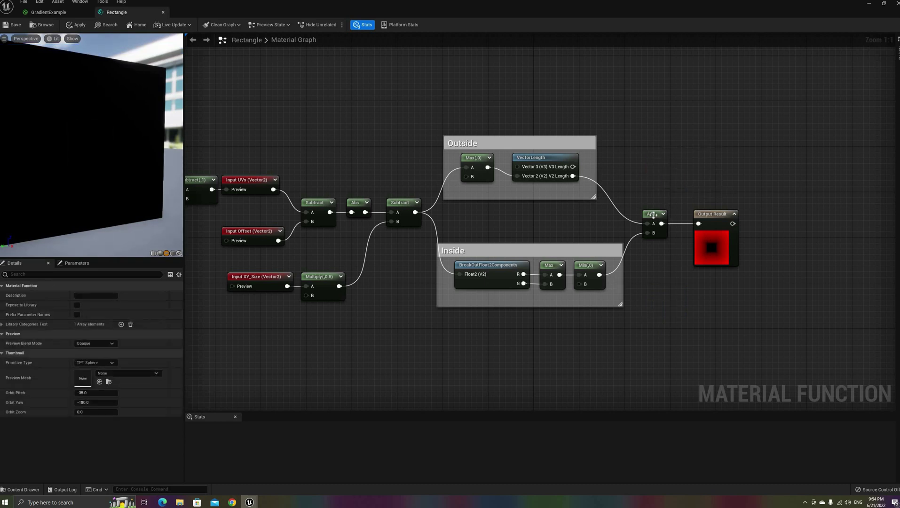
Step: Preview the Add node that combines the Outside and Inside groups
{"action": "left_click", "coordinate": [653, 214]}
{"action": "right_click", "coordinate": [668, 234]}
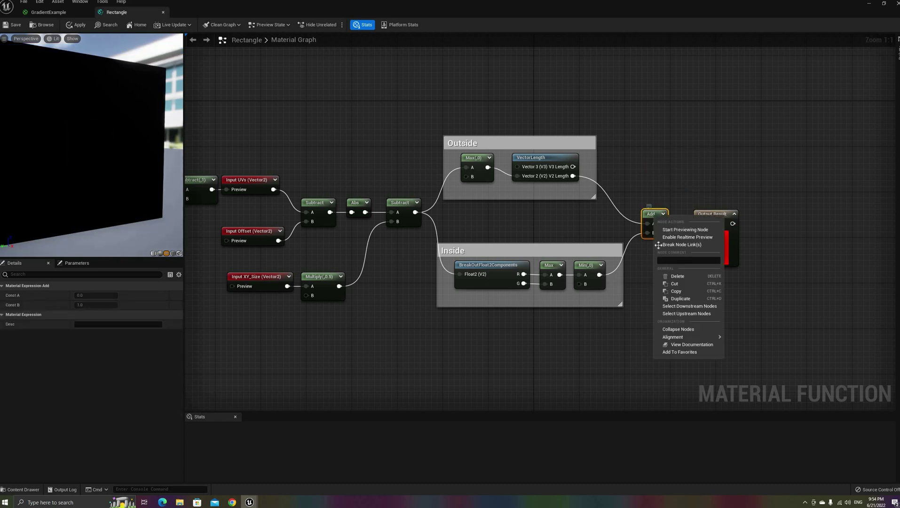
{"action": "left_click", "coordinate": [677, 229]}
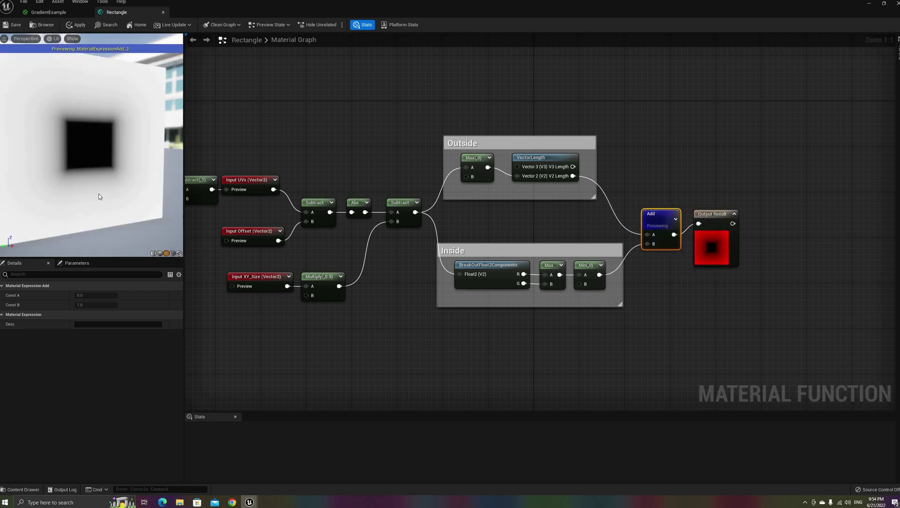
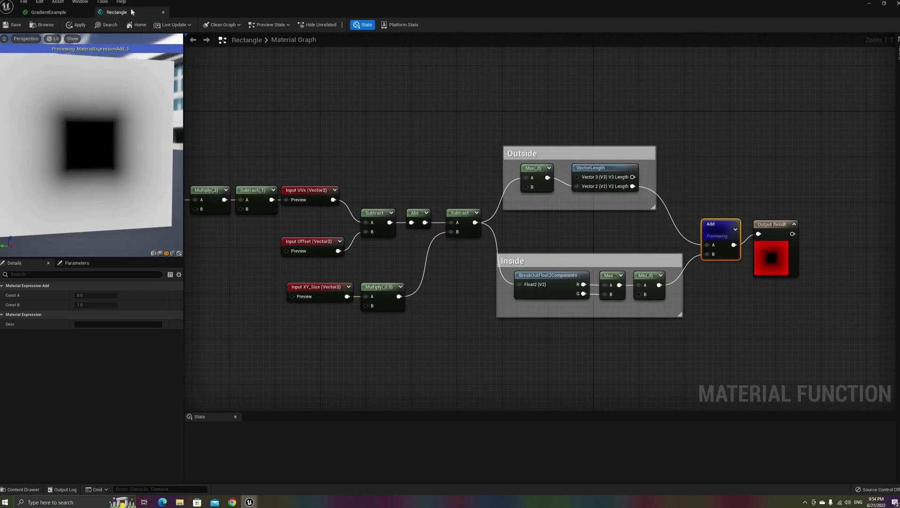
Step: Close the Rectangle function and show the GradientExample material preview on a plane, zoomed in on the shape
{"action": "left_click", "coordinate": [164, 13]}
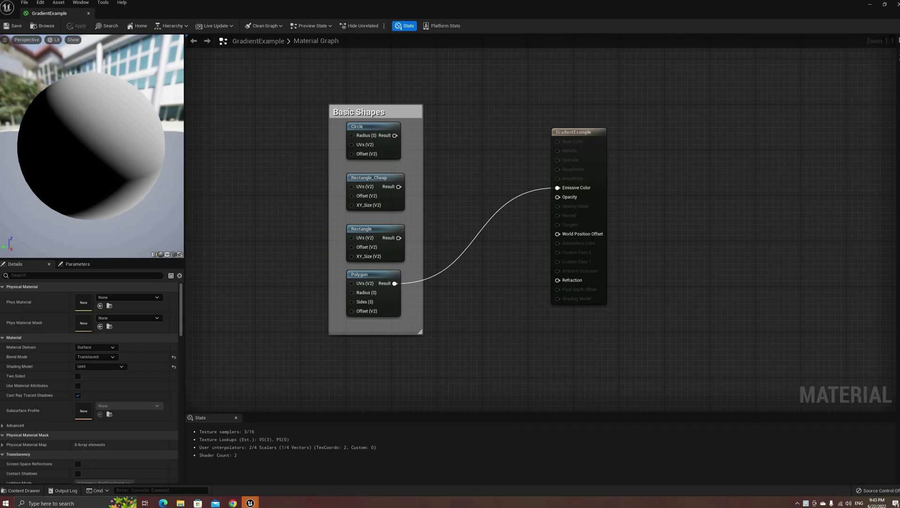
{"action": "left_click", "coordinate": [167, 255]}
{"action": "left_click_drag", "start_coordinate": [87, 166], "coordinate": [122, 164]}
{"action": "scroll", "coordinate": [111, 162], "scroll_direction": "up", "scroll_amount": 2}
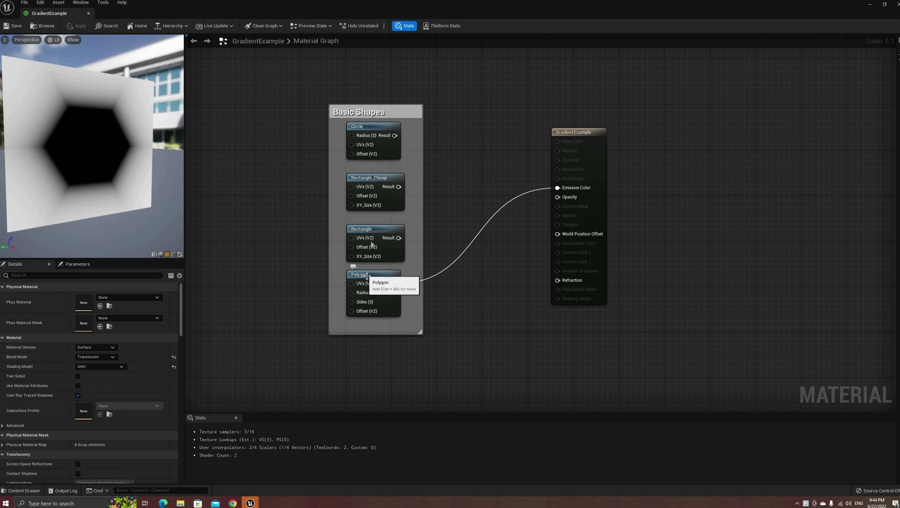
Step: Open the Polygon function from its node in the Basic Shapes group and show its preview on a plane
{"action": "left_click", "coordinate": [367, 275]}
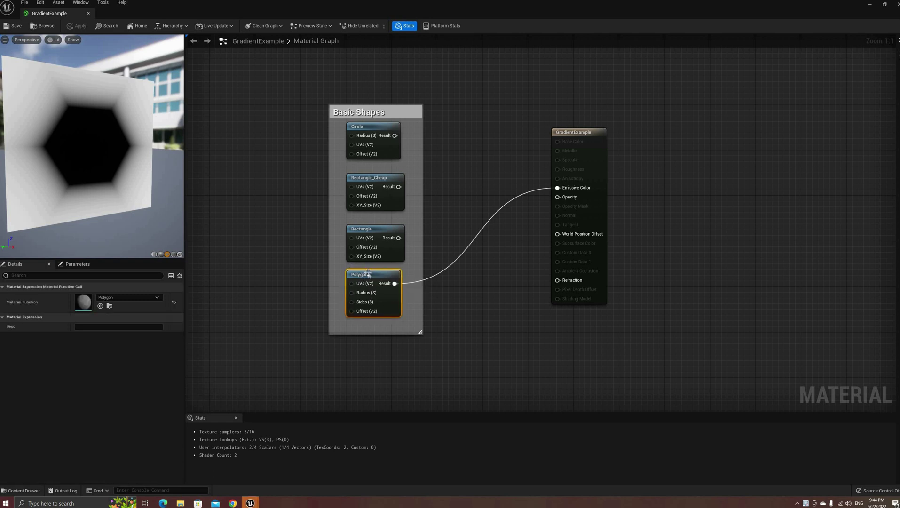
{"action": "double_click", "coordinate": [366, 275]}
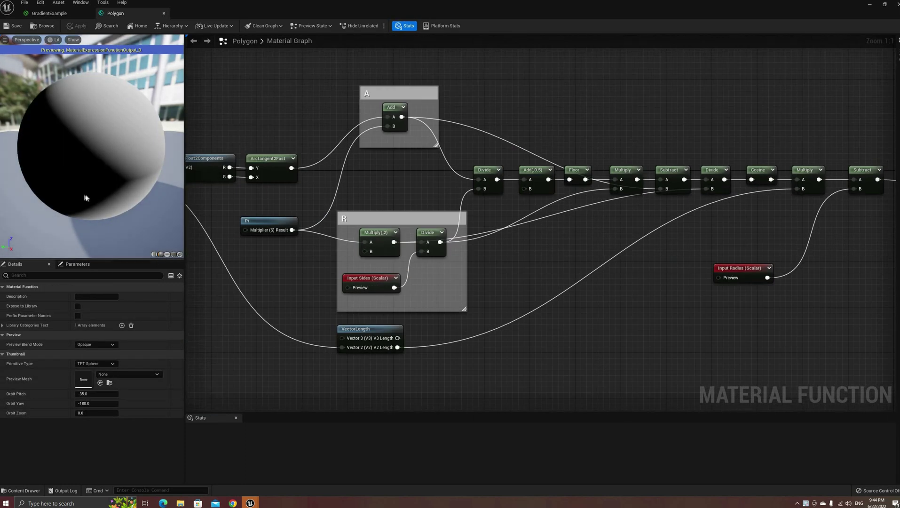
{"action": "left_click", "coordinate": [167, 254]}
{"action": "left_click_drag", "start_coordinate": [137, 194], "coordinate": [160, 195]}
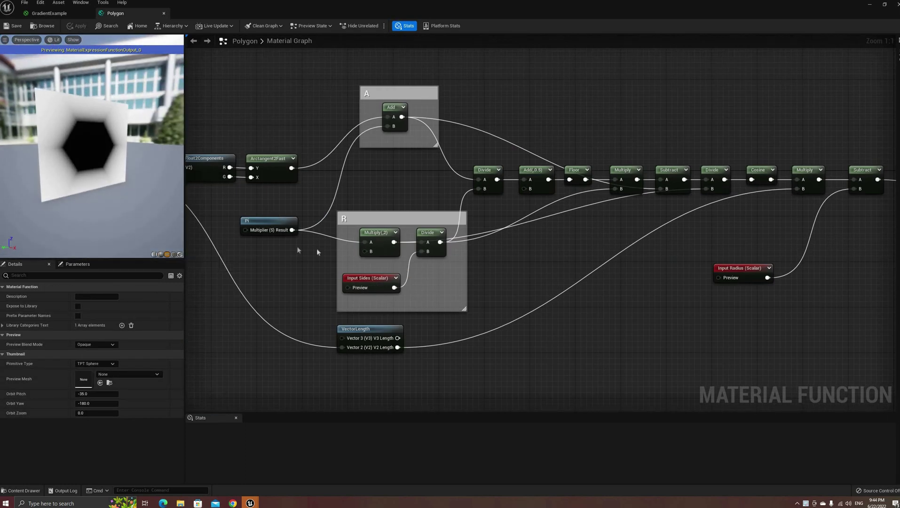
Step: Look over the Polygon graph from its UV inputs onward and preview the Add node in group A
{"action": "mouse_move", "coordinate": [318, 250]}
{"action": "right_mouse_down"}
{"action": "mouse_move", "coordinate": [540, 268]}
{"action": "mouse_move", "coordinate": [423, 261]}
{"action": "right_mouse_up"}
{"action": "scroll", "coordinate": [425, 257], "scroll_direction": "down", "scroll_amount": 2}
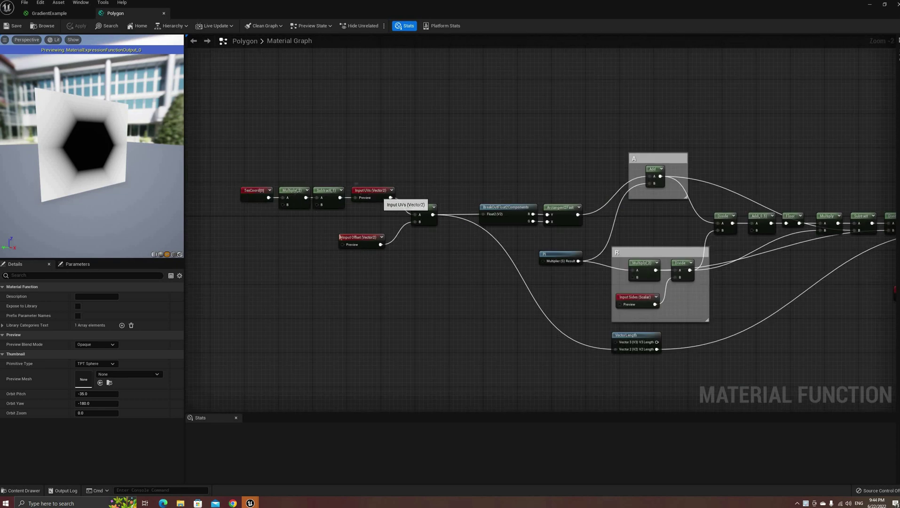
{"action": "right_click_drag", "start_coordinate": [391, 282], "coordinate": [282, 264]}
{"action": "scroll", "coordinate": [353, 243], "scroll_direction": "up", "scroll_amount": 1}
{"action": "right_click_drag", "start_coordinate": [566, 184], "coordinate": [448, 221]}
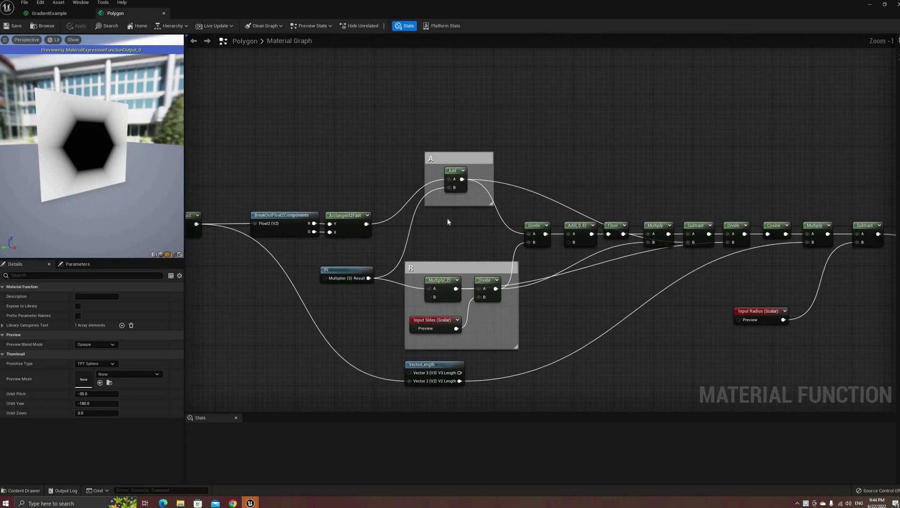
{"action": "right_click", "coordinate": [453, 172]}
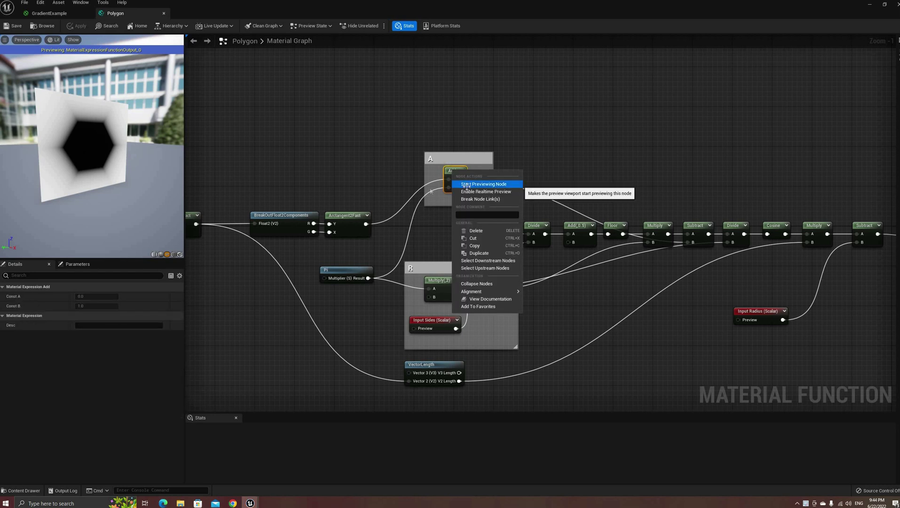
{"action": "left_click", "coordinate": [466, 185]}
{"action": "mouse_move", "coordinate": [72, 78]}
{"action": "left_mouse_down"}
{"action": "mouse_move", "coordinate": [101, 81]}
{"action": "mouse_move", "coordinate": [72, 79]}
{"action": "mouse_move", "coordinate": [86, 87]}
{"action": "left_mouse_up"}
{"action": "scroll", "coordinate": [72, 79], "scroll_direction": "up", "scroll_amount": 2}
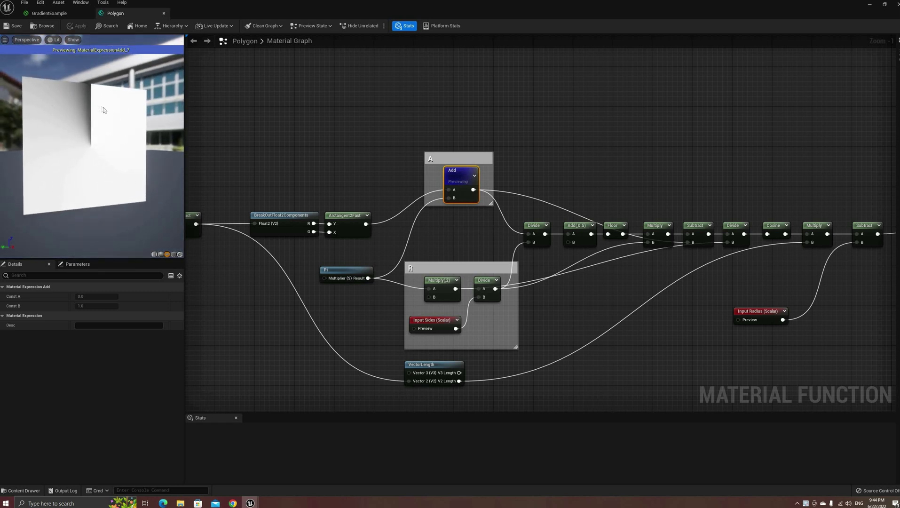
Step: Inspect group R's Multiply(,2) and Input Sides (Scalar) nodes, and preview its Divide node
{"action": "left_click", "coordinate": [449, 230]}
{"action": "right_click_drag", "start_coordinate": [450, 229], "coordinate": [398, 204]}
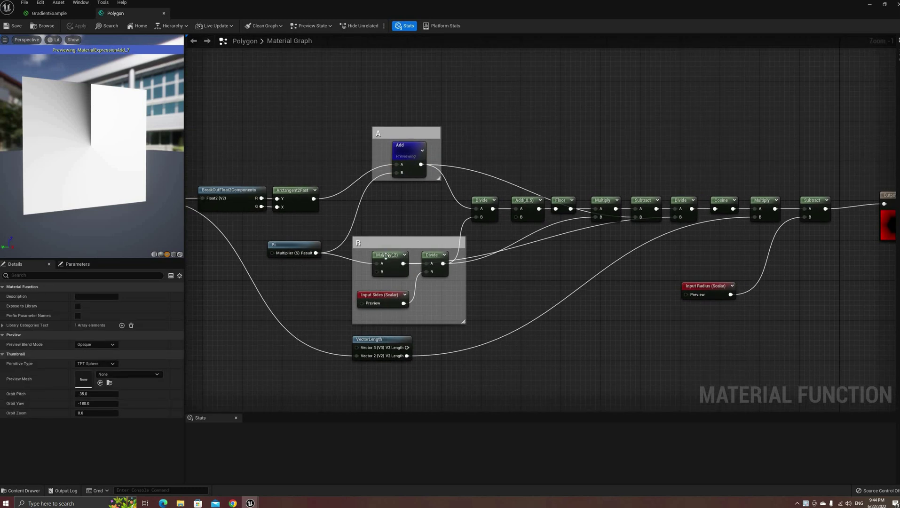
{"action": "left_click_drag", "start_coordinate": [382, 255], "coordinate": [370, 255]}
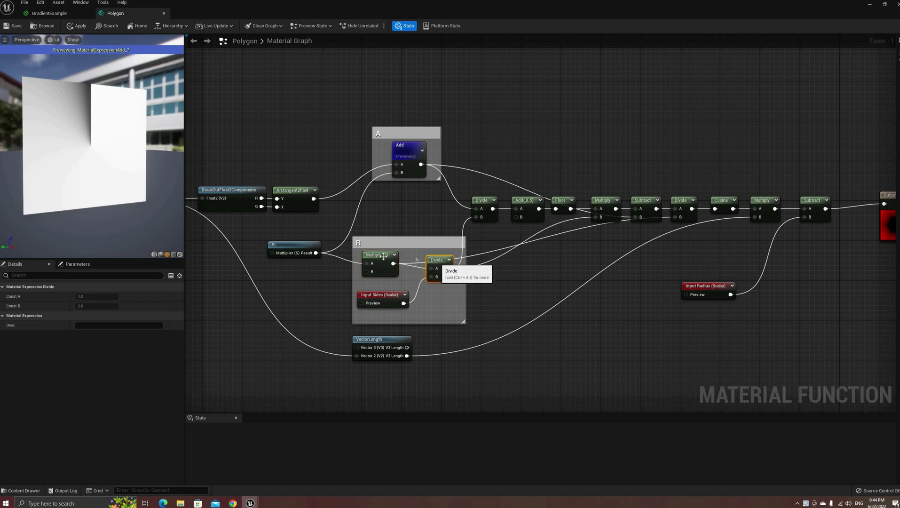
{"action": "left_click", "coordinate": [438, 264]}
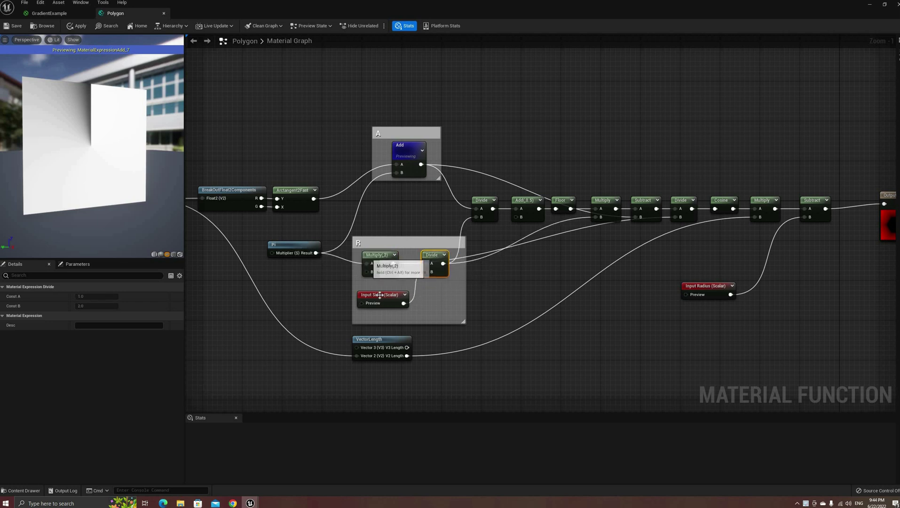
{"action": "left_click", "coordinate": [366, 305]}
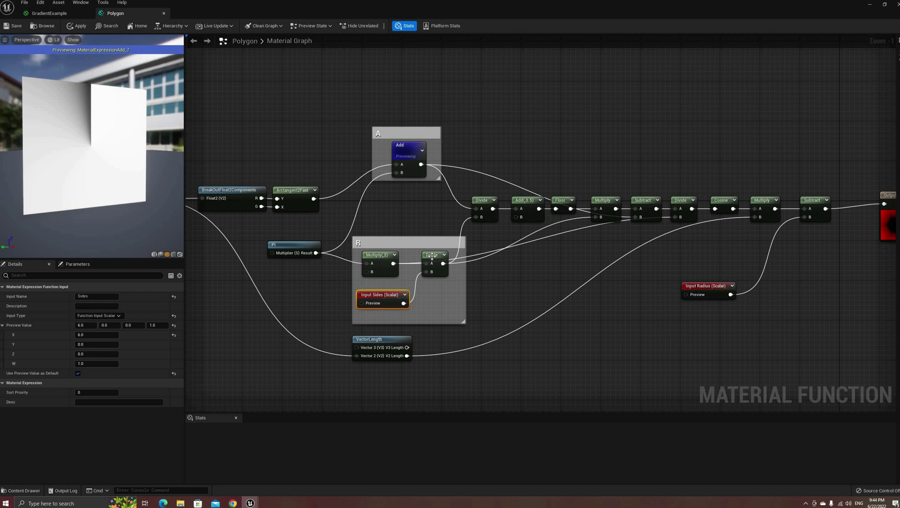
{"action": "left_click", "coordinate": [432, 256]}
{"action": "right_click", "coordinate": [435, 256]}
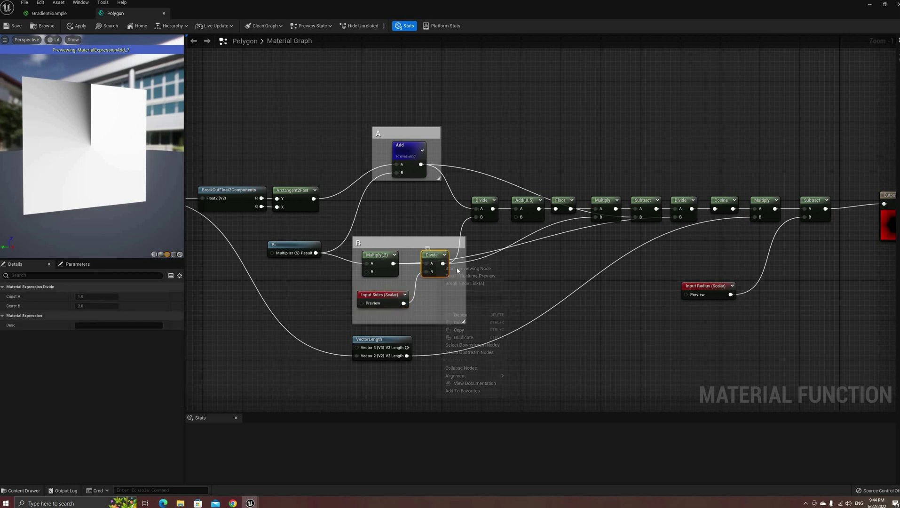
{"action": "left_click", "coordinate": [466, 268]}
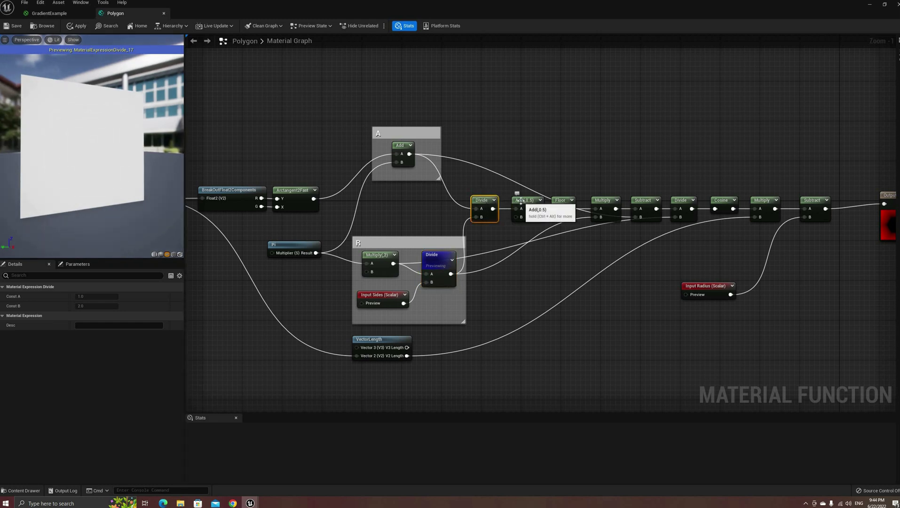
Step: Preview the Divide node that divides group A's output by group R's output
{"action": "right_click", "coordinate": [480, 203]}
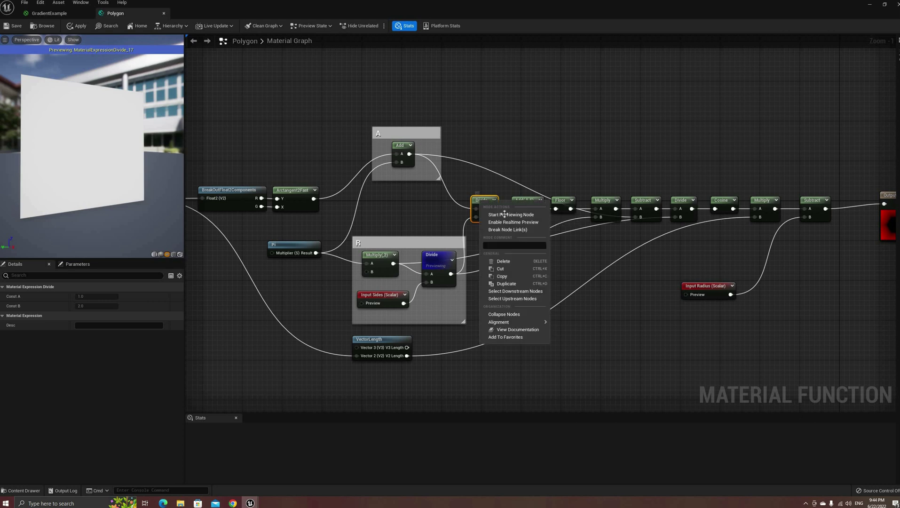
{"action": "left_click", "coordinate": [519, 225]}
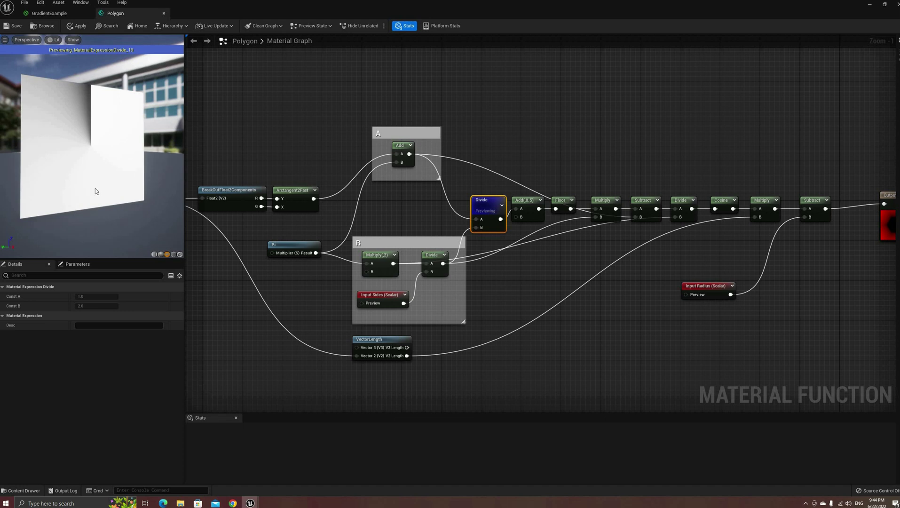
Step: Preview the Floor node with the Divide node wired straight into it, bypassing Add(,0.5)
{"action": "right_click", "coordinate": [563, 206]}
{"action": "left_click", "coordinate": [602, 229]}
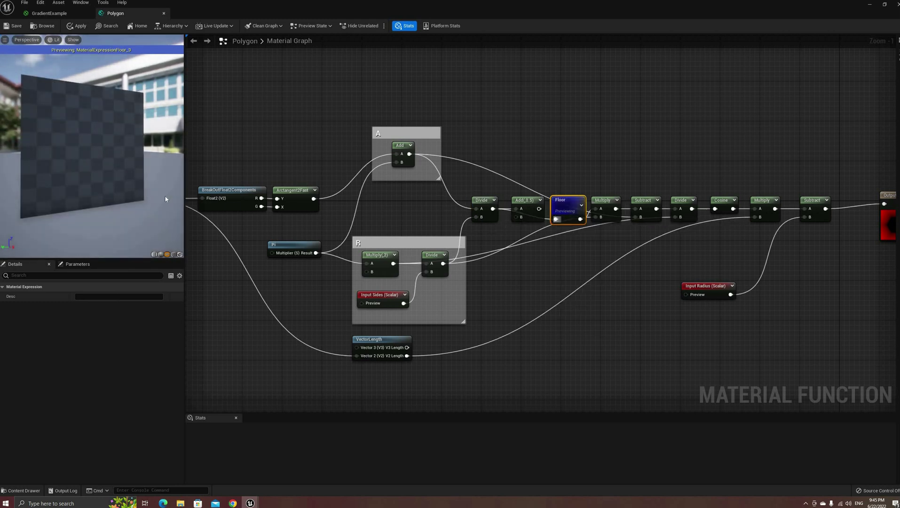
{"action": "scroll", "coordinate": [75, 152], "scroll_direction": "up", "scroll_amount": 3}
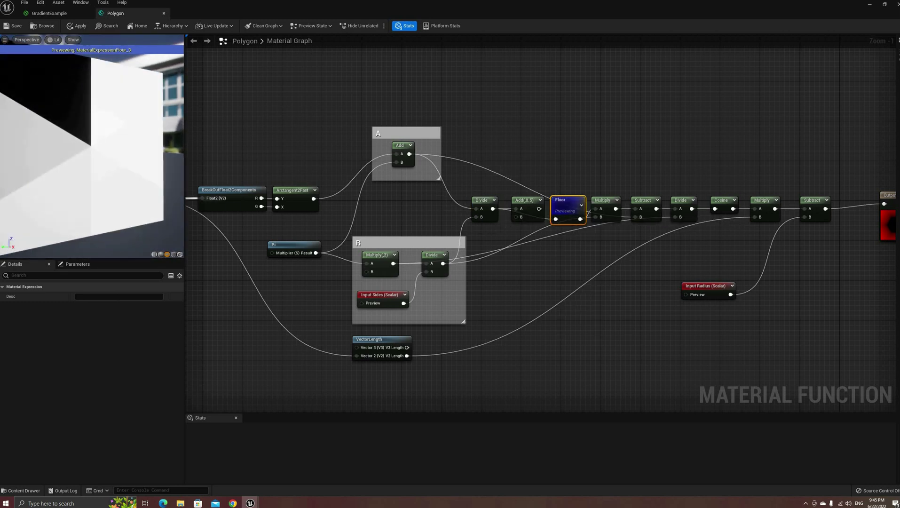
{"action": "left_click_drag", "start_coordinate": [75, 151], "coordinate": [79, 113]}
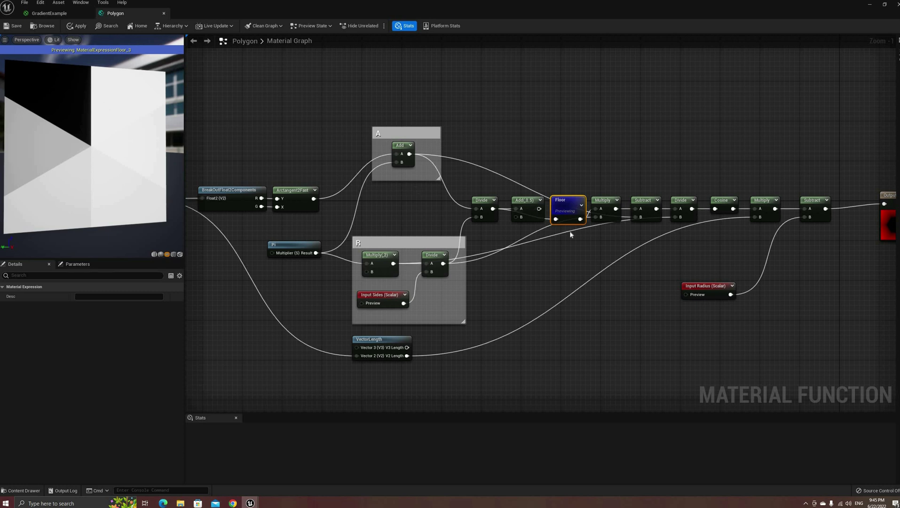
Step: Reconnect the Add(,0.5) node's output to the Floor node's input
{"action": "left_click_drag", "start_coordinate": [540, 208], "coordinate": [556, 220]}
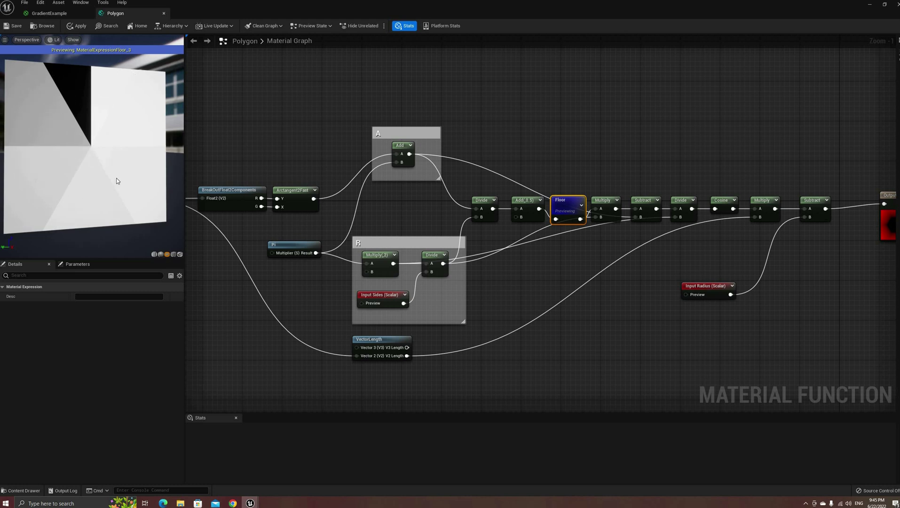
{"action": "left_click", "coordinate": [529, 257]}
Step: Preview the Multiply node that follows the Floor node
{"action": "right_click_drag", "start_coordinate": [530, 264], "coordinate": [491, 260]}
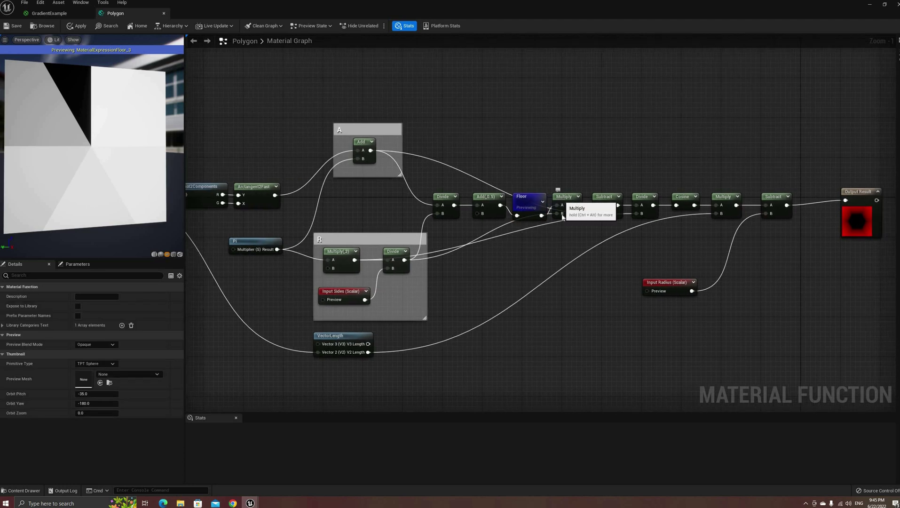
{"action": "mouse_move", "coordinate": [560, 197]}
{"action": "left_mouse_down"}
{"action": "mouse_move", "coordinate": [561, 217]}
{"action": "mouse_move", "coordinate": [561, 207]}
{"action": "left_mouse_up"}
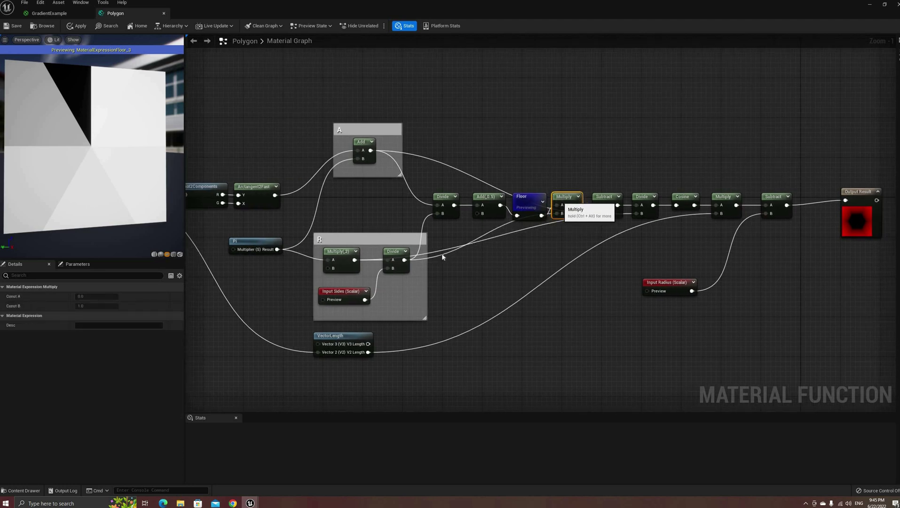
{"action": "right_click", "coordinate": [584, 212]}
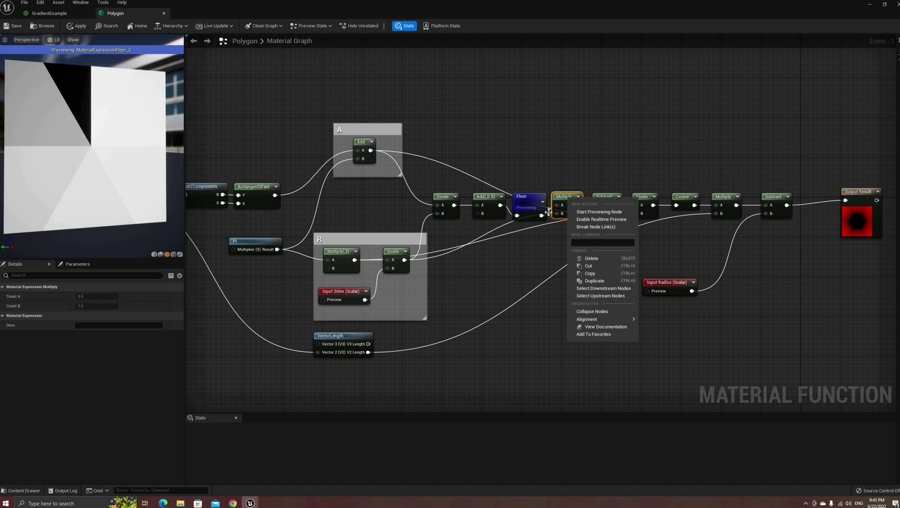
{"action": "left_click", "coordinate": [596, 209]}
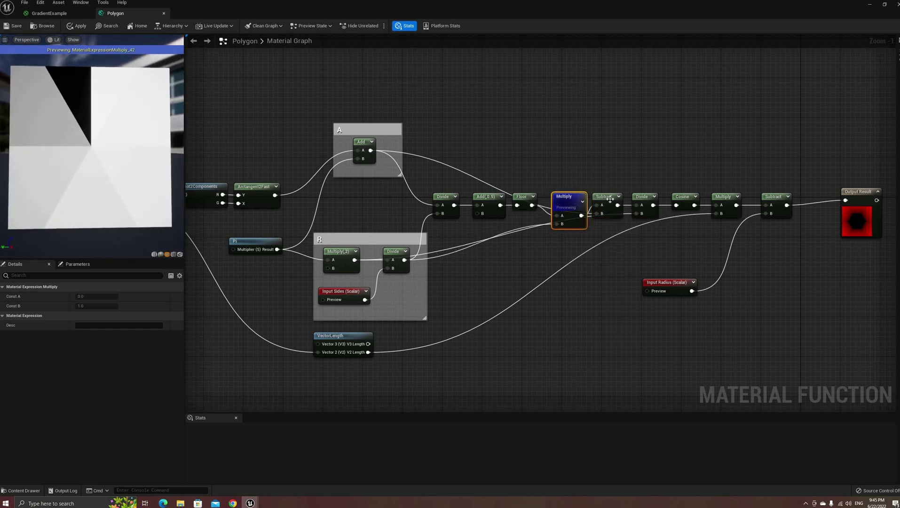
Step: Preview the Subtract node that follows the Floor and Multiply nodes
{"action": "left_click_drag", "start_coordinate": [610, 200], "coordinate": [607, 197]}
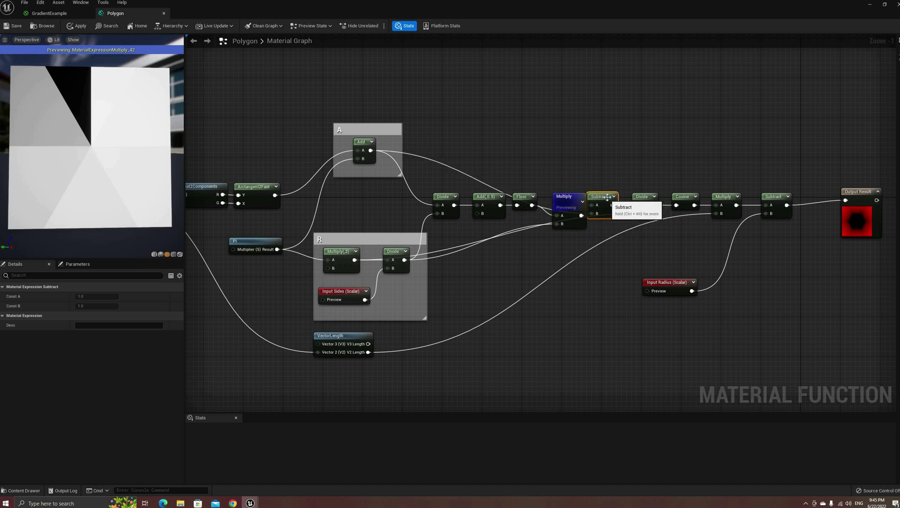
{"action": "right_click", "coordinate": [611, 207]}
{"action": "left_click", "coordinate": [626, 209]}
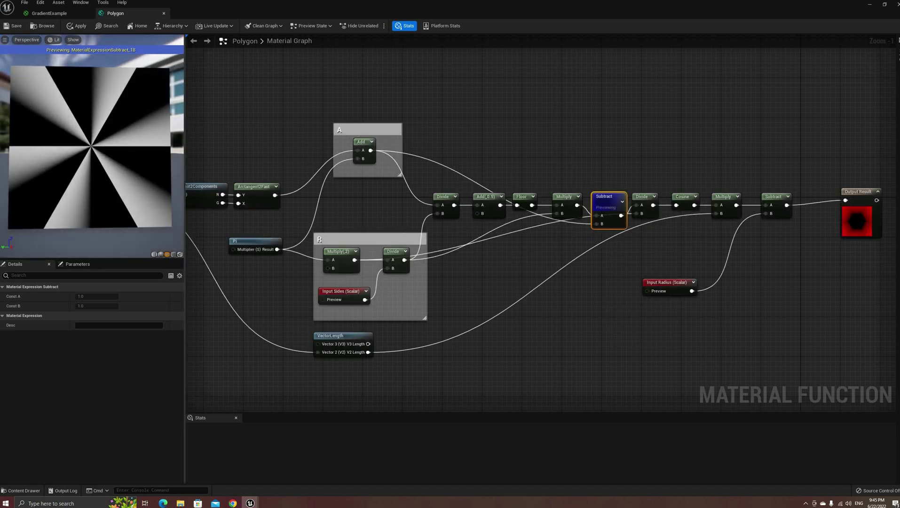
Step: Add an Abs node on the output of the Subtract node that follows Floor and Multiply, and preview the Abs result
{"action": "left_click_drag", "start_coordinate": [110, 166], "coordinate": [82, 206]}
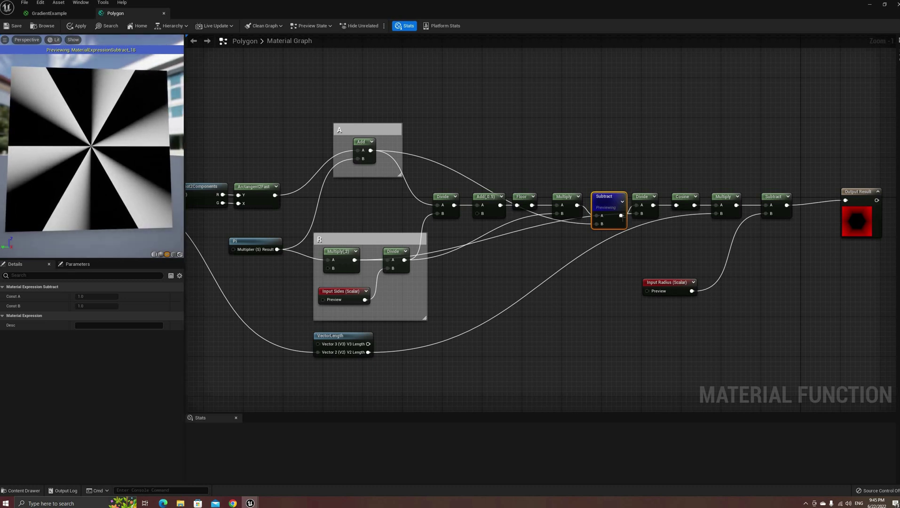
{"action": "left_click_drag", "start_coordinate": [621, 215], "coordinate": [637, 162]}
{"action": "type", "text": "a"}
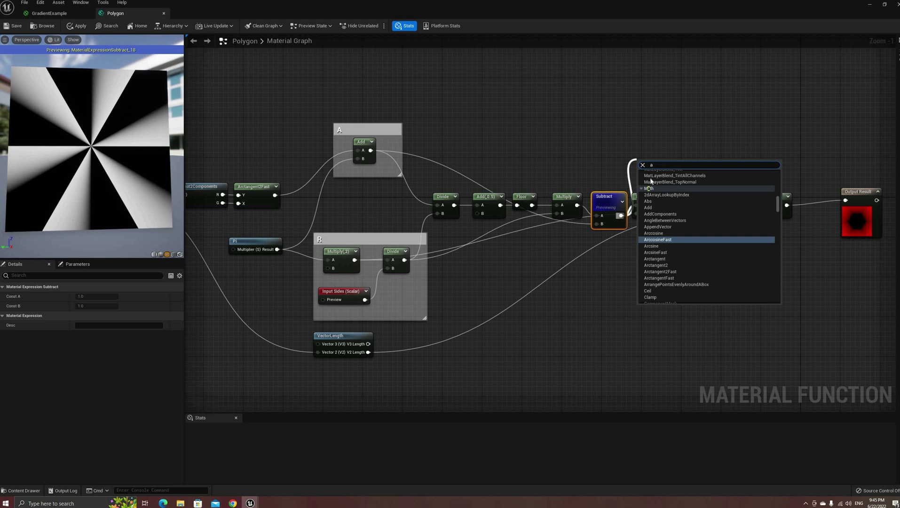
{"action": "type", "text": "bs"}
{"action": "key", "text": "Return"}
{"action": "right_click", "coordinate": [648, 169]}
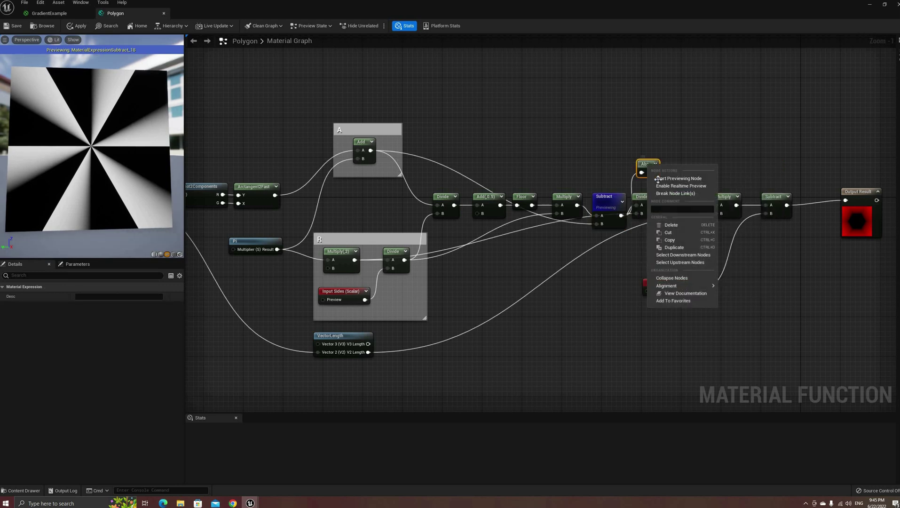
{"action": "left_click", "coordinate": [667, 179]}
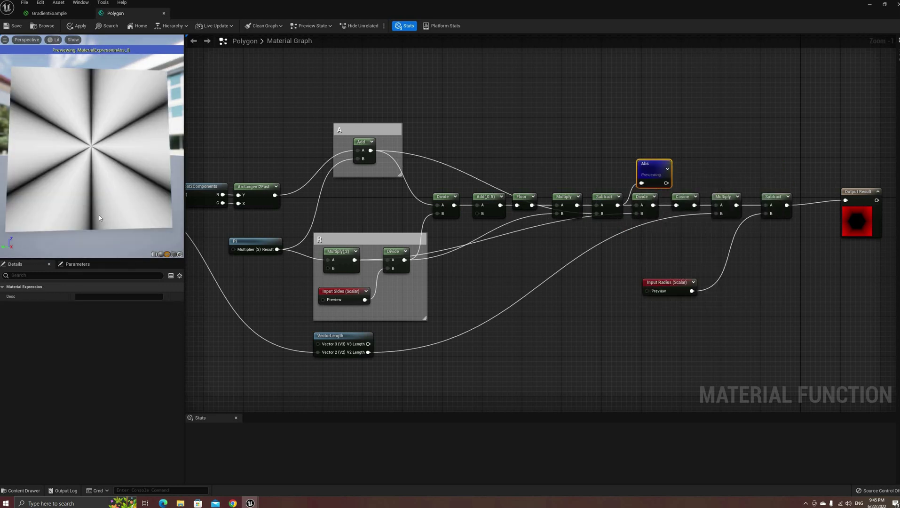
Step: Remove the temporary Abs node from the Polygon graph
{"action": "right_click", "coordinate": [650, 160]}
{"action": "left_click", "coordinate": [645, 196]}
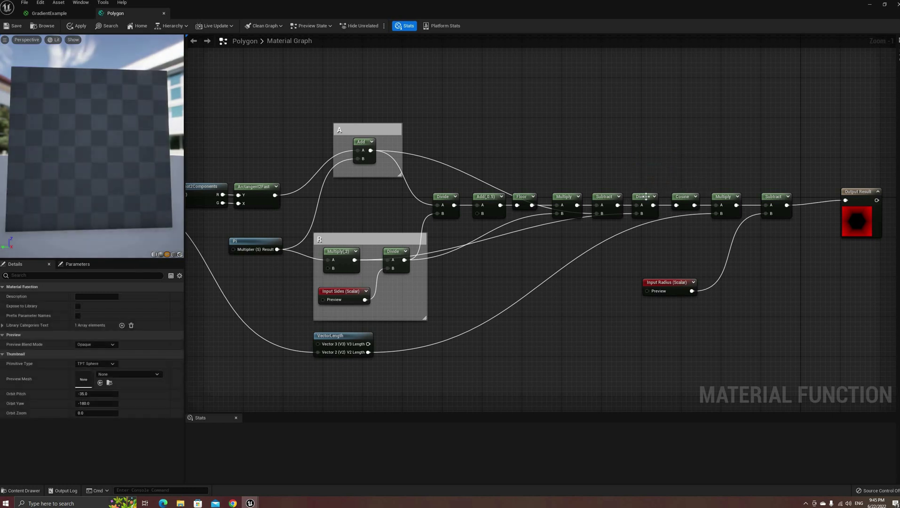
Step: Preview the Cosine node after checking the Divide node that feeds it
{"action": "mouse_move", "coordinate": [645, 197]}
{"action": "left_mouse_down"}
{"action": "mouse_move", "coordinate": [644, 211]}
{"action": "mouse_move", "coordinate": [642, 196]}
{"action": "left_mouse_up"}
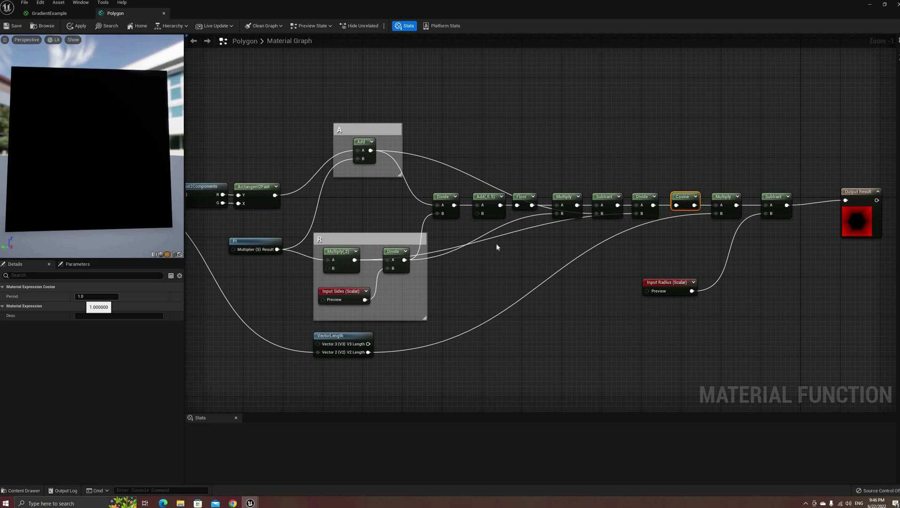
{"action": "right_click", "coordinate": [684, 198]}
{"action": "left_click", "coordinate": [702, 205]}
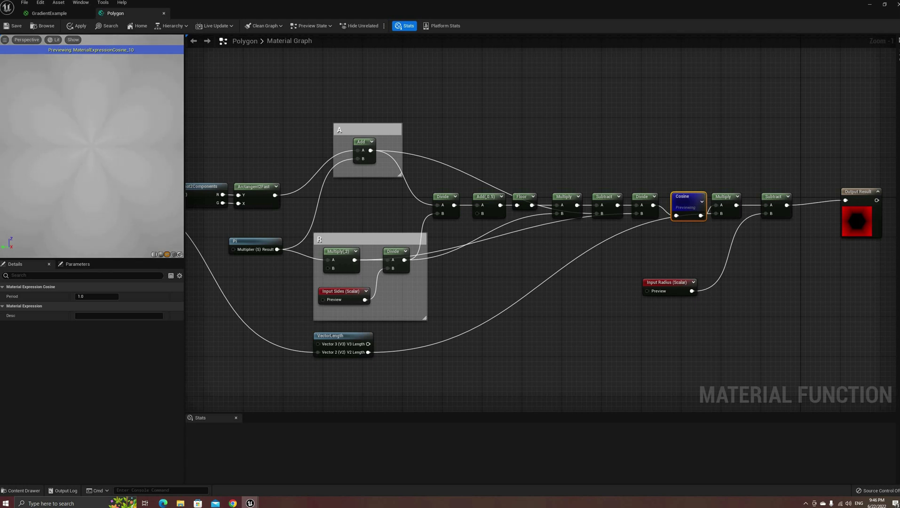
Step: Preview the Multiply node that combines the Cosine result with the VectorLength output
{"action": "left_click", "coordinate": [724, 205]}
{"action": "right_click_drag", "start_coordinate": [338, 333], "coordinate": [497, 293]}
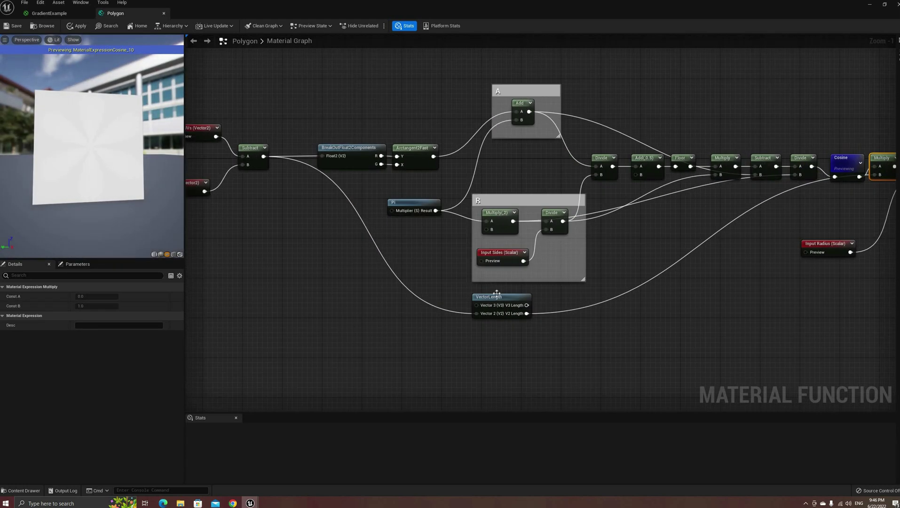
{"action": "right_click_drag", "start_coordinate": [754, 183], "coordinate": [609, 207]}
{"action": "right_click", "coordinate": [735, 193]}
{"action": "left_click", "coordinate": [762, 196]}
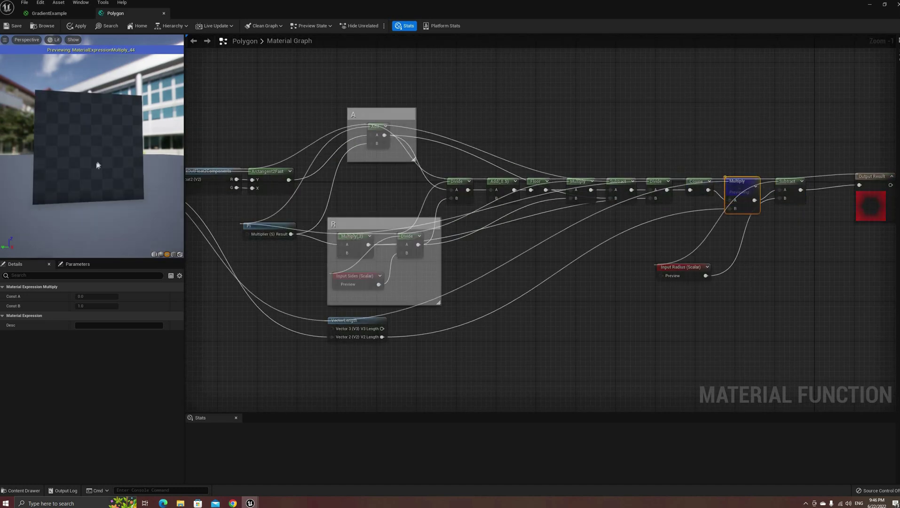
{"action": "scroll", "coordinate": [99, 164], "scroll_direction": "up", "scroll_amount": 3}
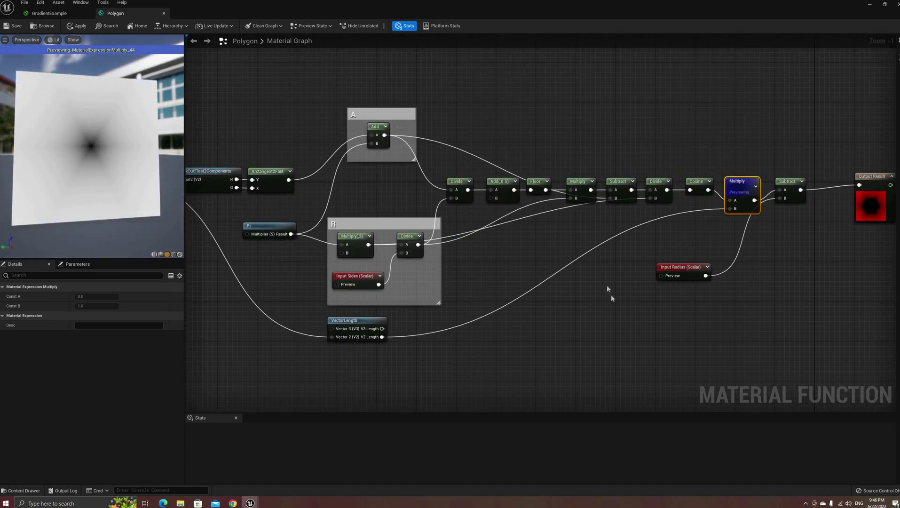
Step: Preview the final Subtract node that takes the Radius input away from the Multiply result
{"action": "left_click_drag", "start_coordinate": [791, 183], "coordinate": [789, 188]}
{"action": "right_click", "coordinate": [790, 187]}
{"action": "left_click", "coordinate": [804, 203]}
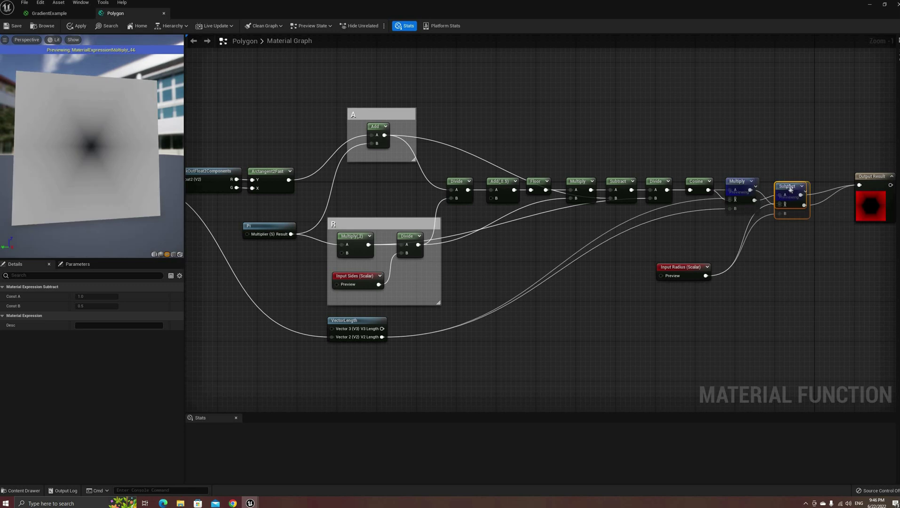
Step: Try preview X values of 5, 4 and 3 in turn on the Sides input
{"action": "left_click", "coordinate": [347, 273]}
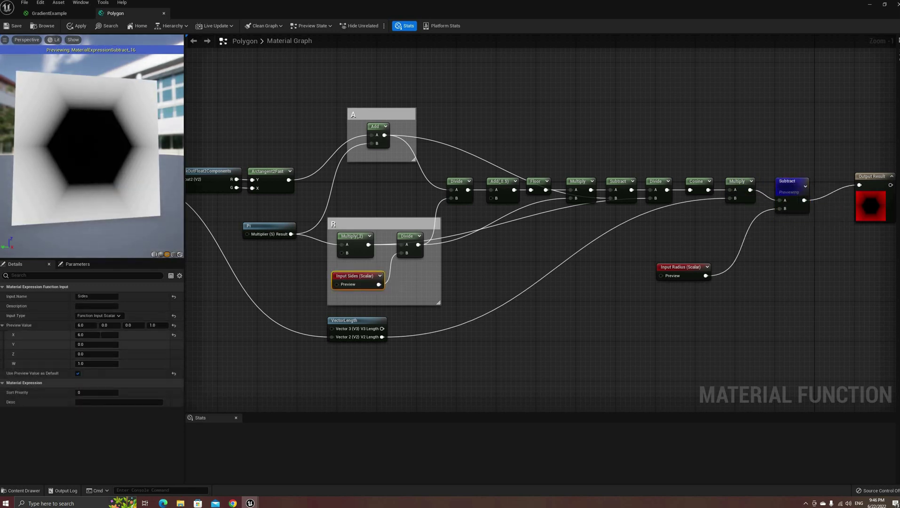
{"action": "left_click", "coordinate": [101, 334]}
{"action": "type", "text": "5"}
{"action": "key", "text": "Return"}
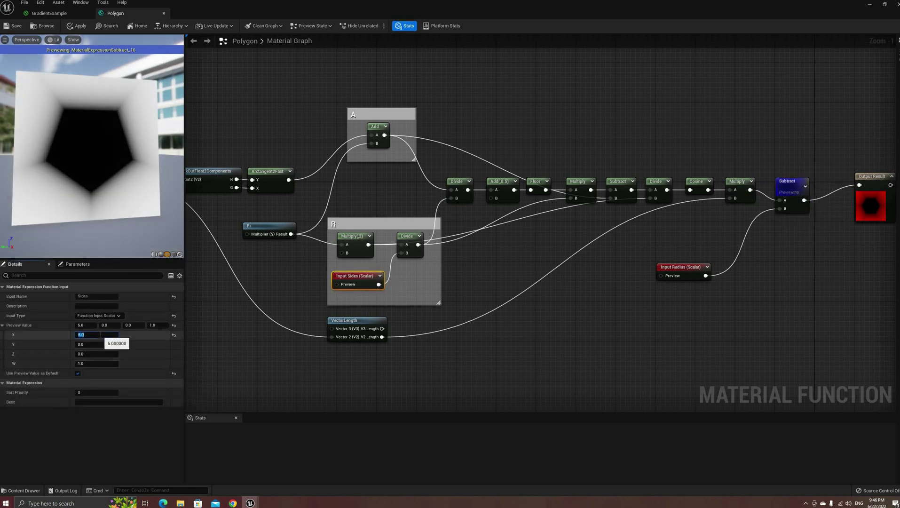
{"action": "type", "text": "4"}
{"action": "key", "text": "Return"}
{"action": "type", "text": "3"}
{"action": "key", "text": "Return"}
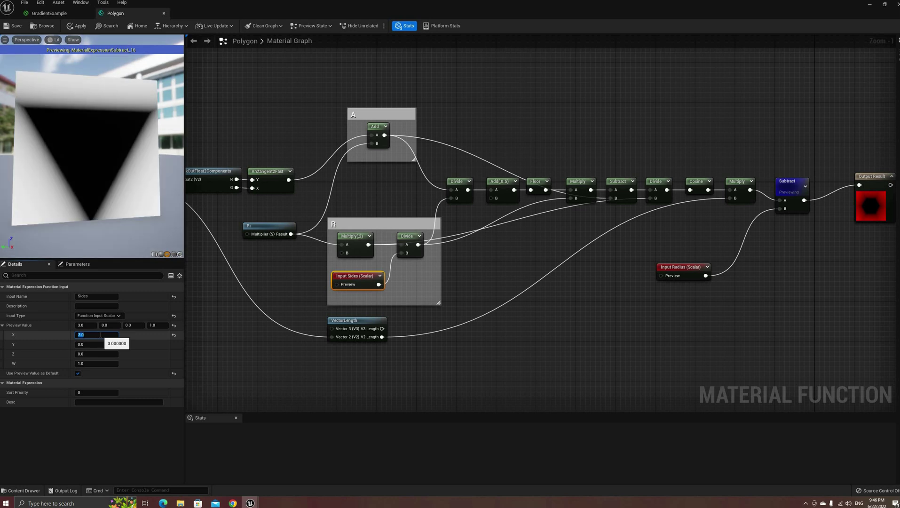
Step: Try preview X values of 8 and 16 on the Sides input, then restore it to 6
{"action": "type", "text": "8"}
{"action": "key", "text": "Return"}
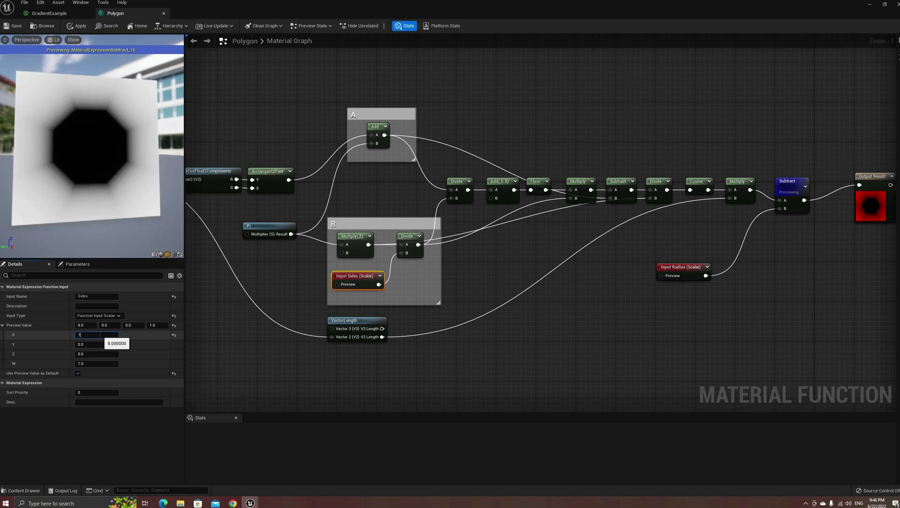
{"action": "type", "text": "16"}
{"action": "key", "text": "Return"}
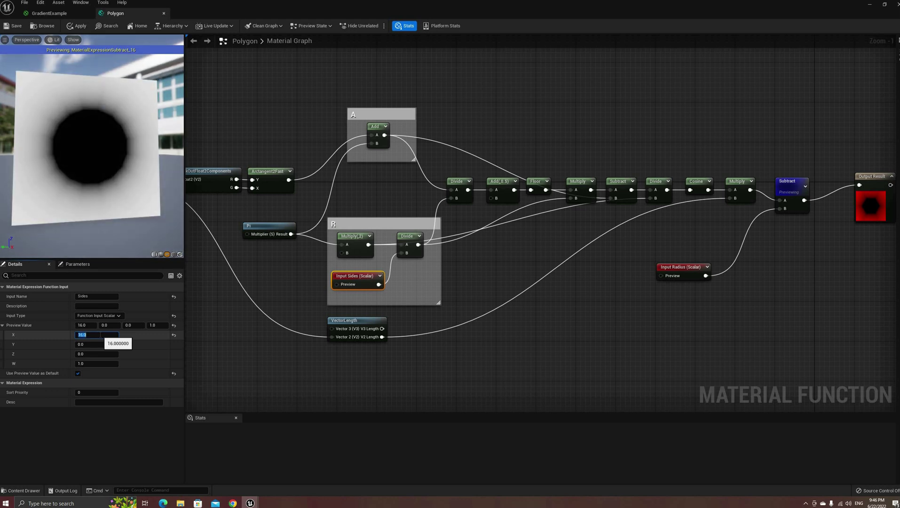
{"action": "type", "text": "6"}
{"action": "key", "text": "Return"}
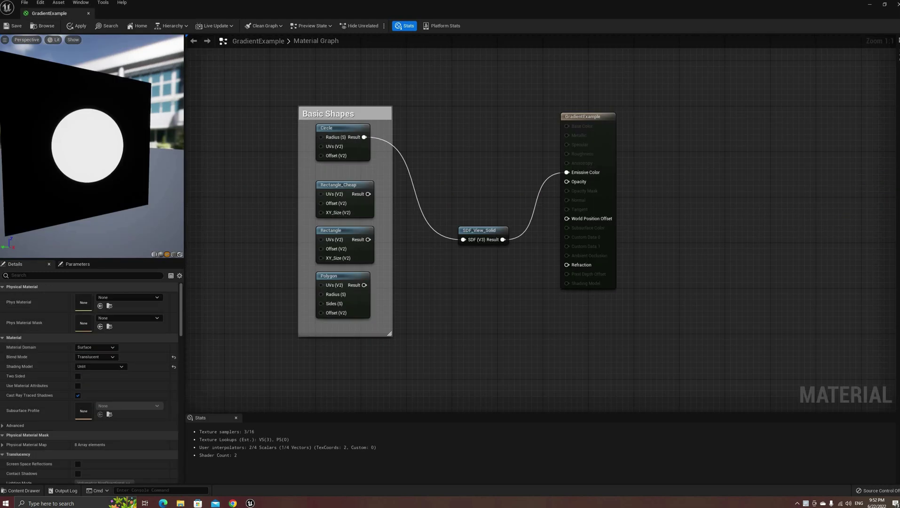
Step: Move SDF_View_Solid closer to the Basic Shapes group and wire Rectangle_Cheap, Rectangle and finally Polygon into its SDF input
{"action": "left_click_drag", "start_coordinate": [482, 230], "coordinate": [472, 201]}
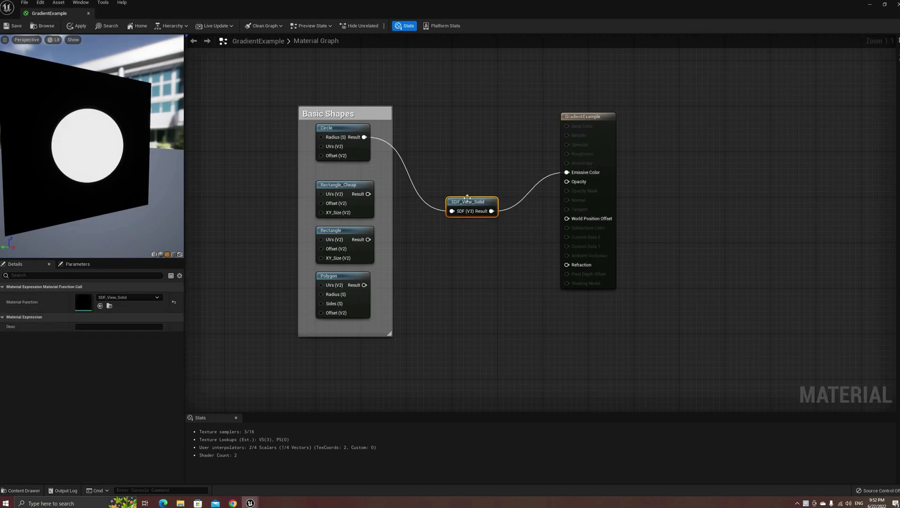
{"action": "left_click_drag", "start_coordinate": [368, 194], "coordinate": [450, 211]}
{"action": "left_click_drag", "start_coordinate": [371, 240], "coordinate": [452, 212]}
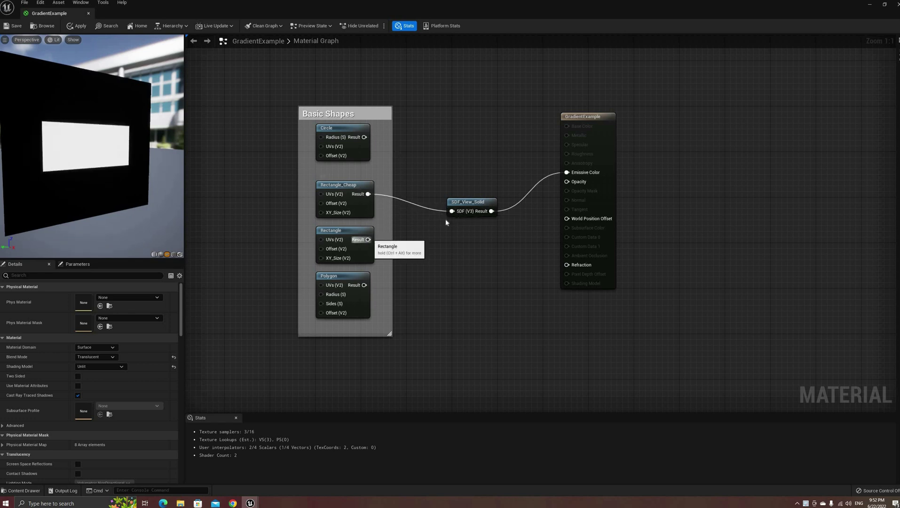
{"action": "left_click_drag", "start_coordinate": [368, 239], "coordinate": [452, 211]}
{"action": "left_click_drag", "start_coordinate": [364, 285], "coordinate": [452, 211]}
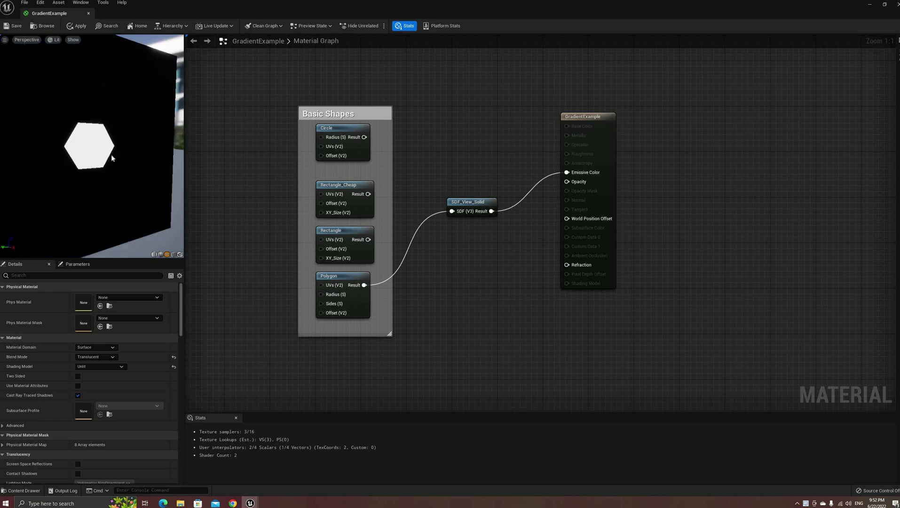
Step: Open the SDF_View_Solid function and examine the settings of its Step and Lerp nodes
{"action": "double_click", "coordinate": [468, 202]}
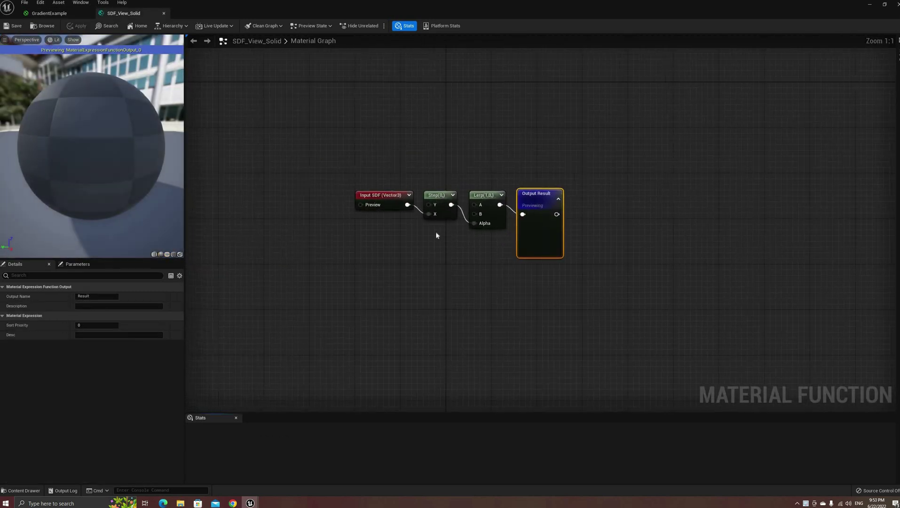
{"action": "left_click", "coordinate": [435, 217]}
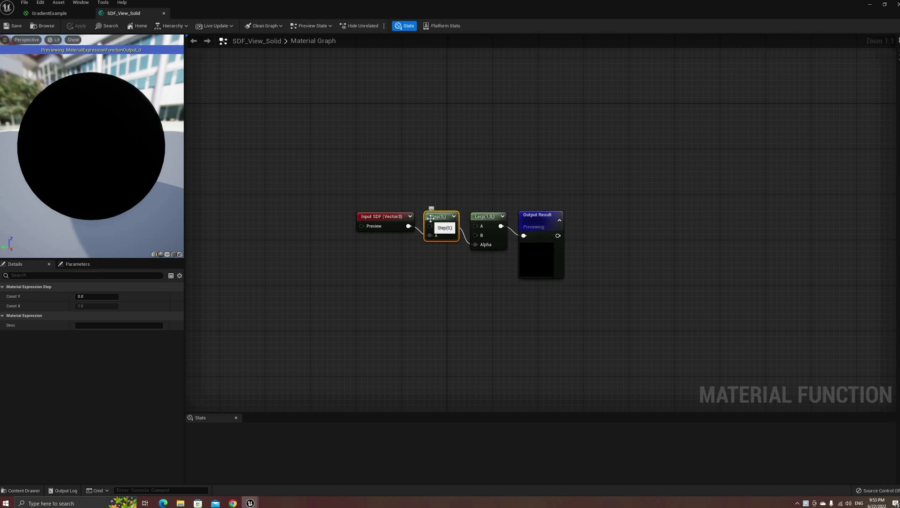
{"action": "left_click", "coordinate": [487, 218]}
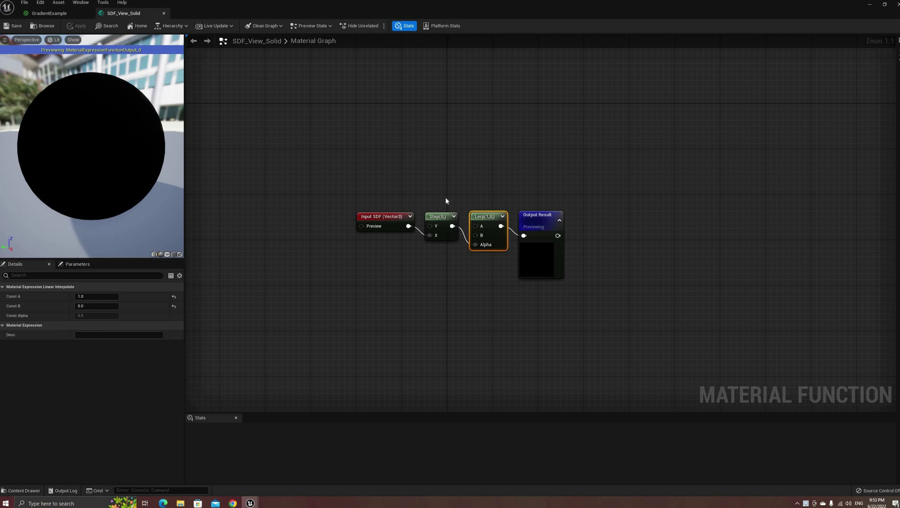
{"action": "left_click_drag", "start_coordinate": [443, 198], "coordinate": [493, 277]}
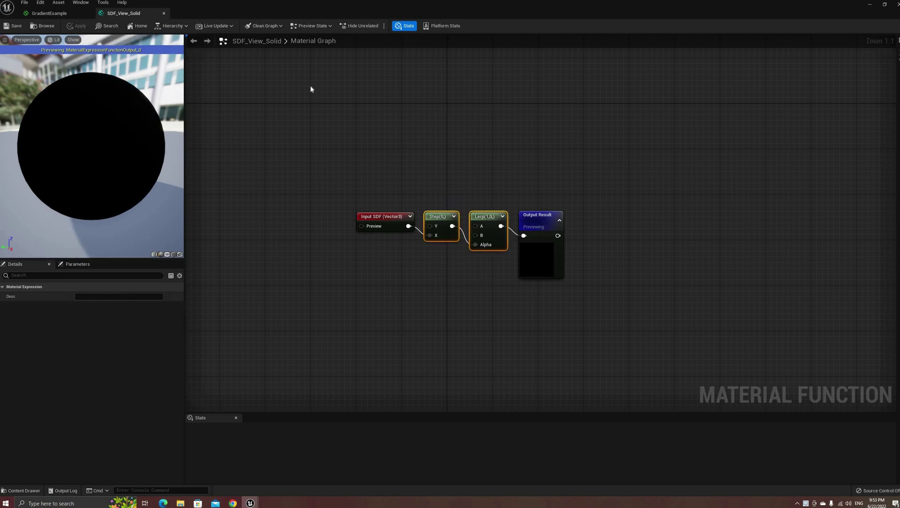
Step: In the GradientExample material, add a Multiply node fed by the SDF_View_Solid result
{"action": "left_click", "coordinate": [49, 13]}
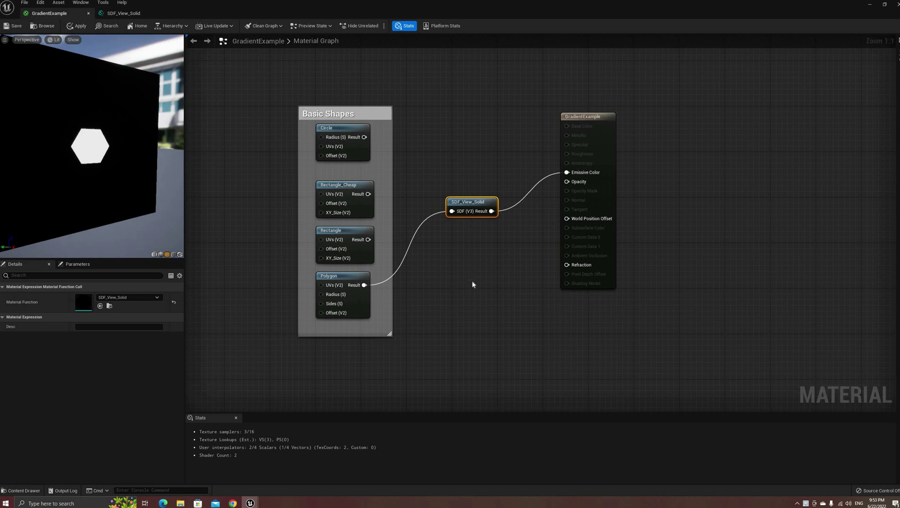
{"action": "left_click_drag", "start_coordinate": [491, 211], "coordinate": [495, 275]}
{"action": "type", "text": "mul"}
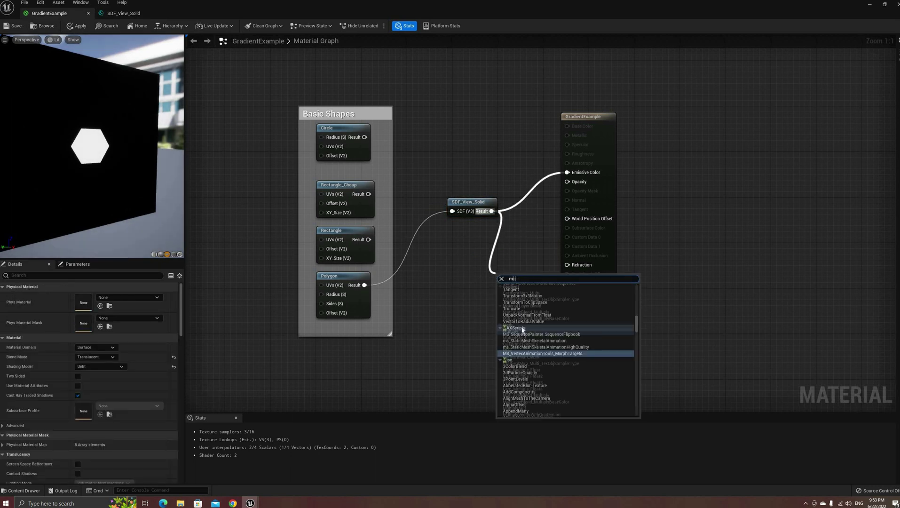
{"action": "key", "text": "Return"}
Step: Add a Constant3Vector wired into Multiply's B input and connect the Multiply output to Emissive Color
{"action": "right_click", "coordinate": [457, 320]}
{"action": "type", "text": "vec"}
{"action": "scroll", "coordinate": [496, 348], "scroll_direction": "up", "scroll_amount": 4}
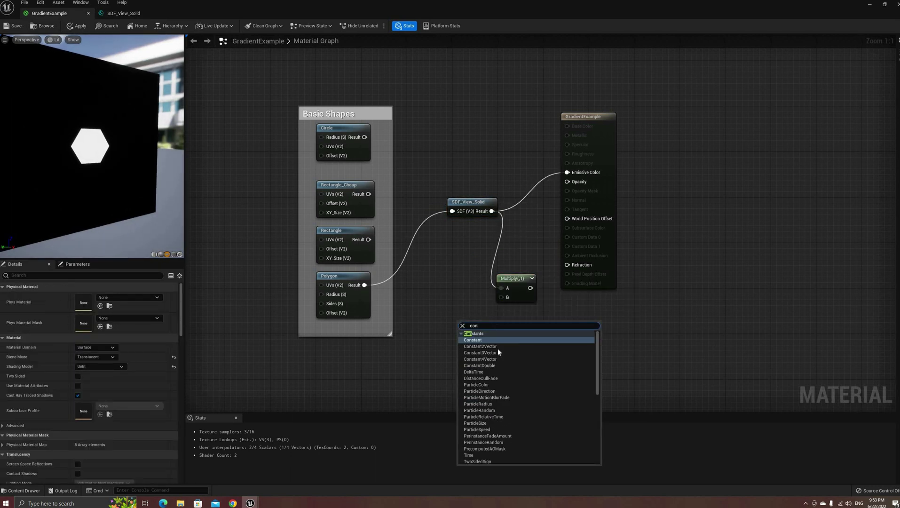
{"action": "left_click", "coordinate": [497, 346]}
{"action": "left_click_drag", "start_coordinate": [500, 335], "coordinate": [501, 297]}
{"action": "left_click_drag", "start_coordinate": [523, 287], "coordinate": [567, 173]}
Step: Set the Constant3Vector to pink with R 1.0, G 0.0, B 0.334, and position the node below Multiply
{"action": "left_click", "coordinate": [104, 297]}
{"action": "left_click", "coordinate": [523, 322]}
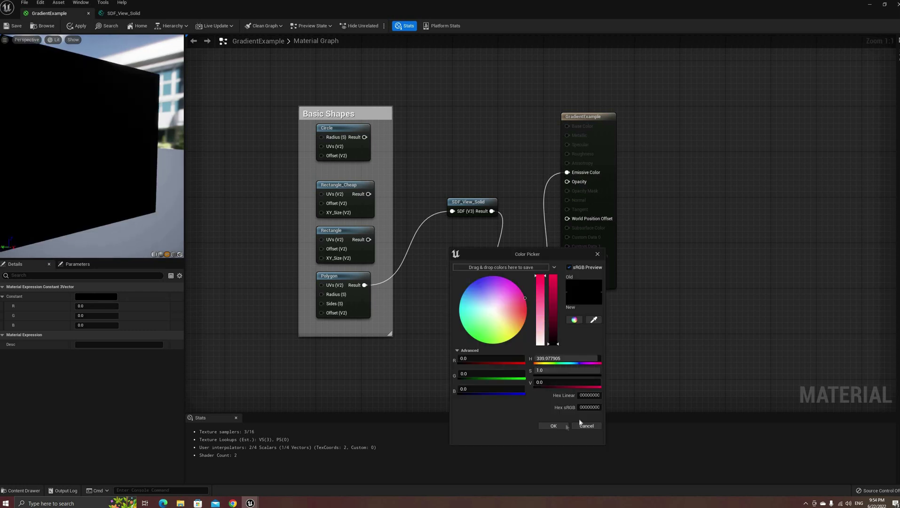
{"action": "left_click_drag", "start_coordinate": [552, 319], "coordinate": [552, 276]}
{"action": "left_click", "coordinate": [554, 426]}
{"action": "left_click_drag", "start_coordinate": [479, 326], "coordinate": [463, 322]}
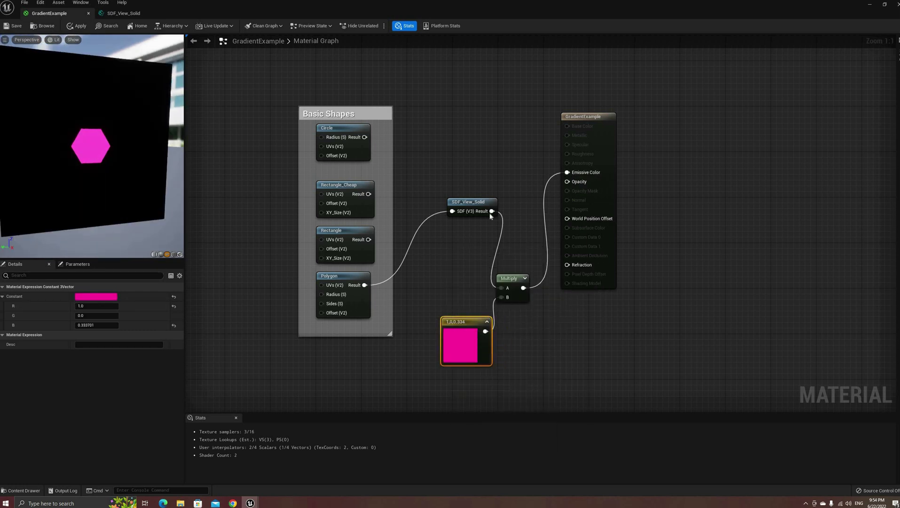
Step: Connect the SDF_View_Solid result to Opacity, enable Two Sided on the material, and inspect the shape from both sides
{"action": "left_click_drag", "start_coordinate": [492, 211], "coordinate": [567, 181]}
{"action": "left_click", "coordinate": [603, 118]}
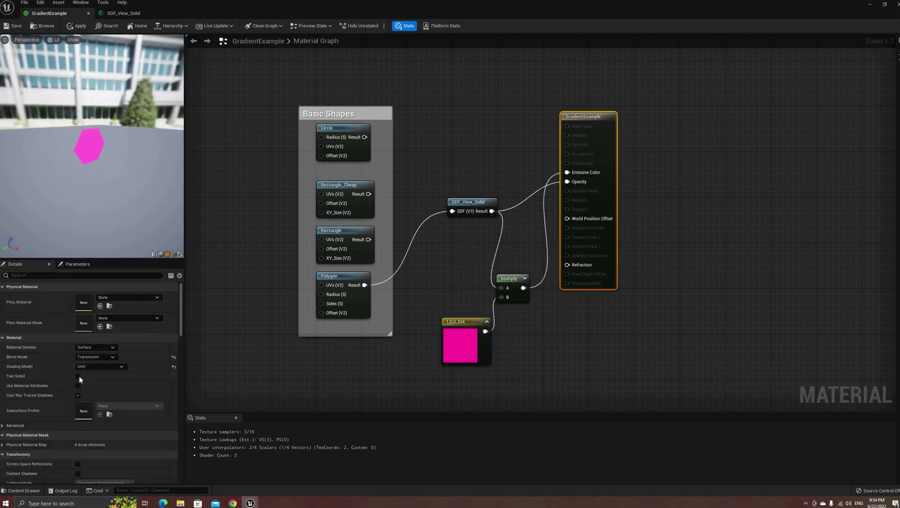
{"action": "left_click", "coordinate": [78, 377]}
{"action": "left_click_drag", "start_coordinate": [62, 199], "coordinate": [316, 200]}
{"action": "left_click_drag", "start_coordinate": [103, 170], "coordinate": [127, 171]}
Step: Delete the Multiply and pink constant nodes and connect SDF_View_Solid directly to Emissive Color
{"action": "left_click_drag", "start_coordinate": [509, 262], "coordinate": [463, 349]}
{"action": "key", "text": "Delete"}
{"action": "left_click_drag", "start_coordinate": [491, 211], "coordinate": [568, 172]}
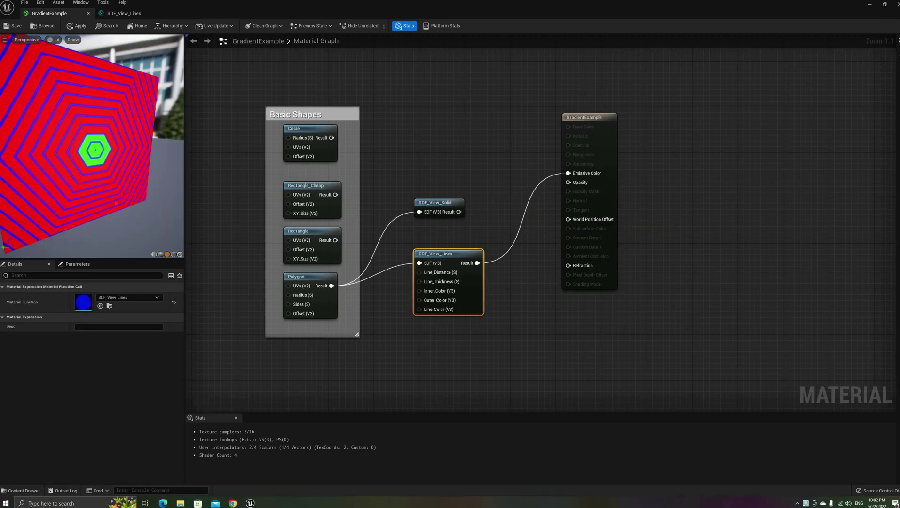
Step: Wire Rectangle, Rectangle_Cheap and finally Circle into the SDF input of SDF_View_Lines to compare their distance lines
{"action": "left_click_drag", "start_coordinate": [56, 123], "coordinate": [73, 148]}
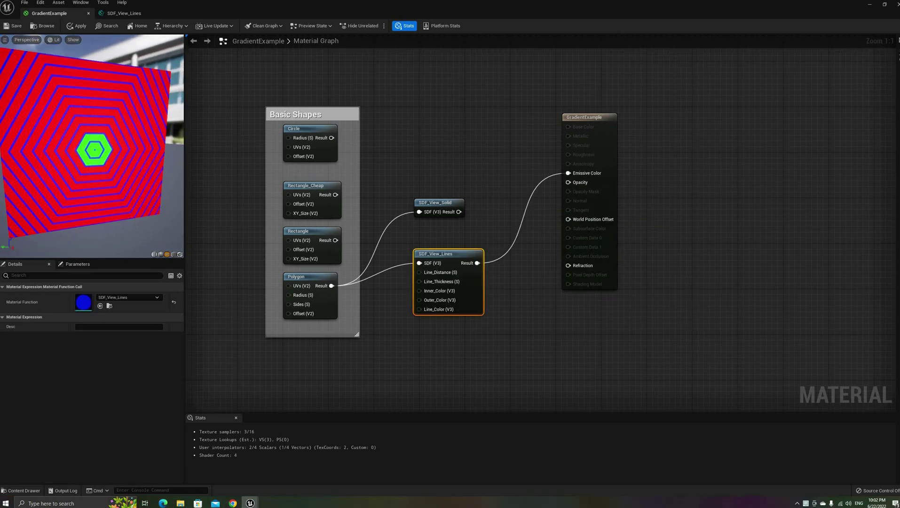
{"action": "left_click_drag", "start_coordinate": [335, 240], "coordinate": [419, 263]}
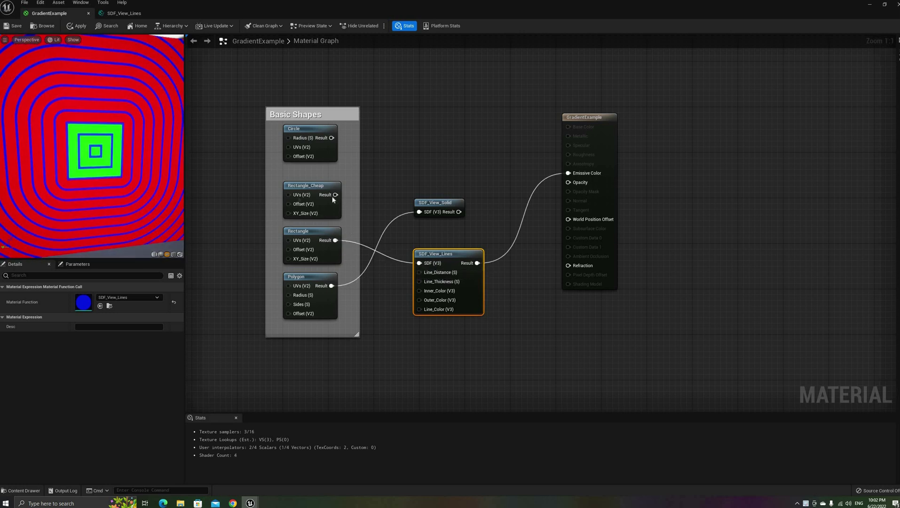
{"action": "left_click_drag", "start_coordinate": [335, 194], "coordinate": [419, 263]}
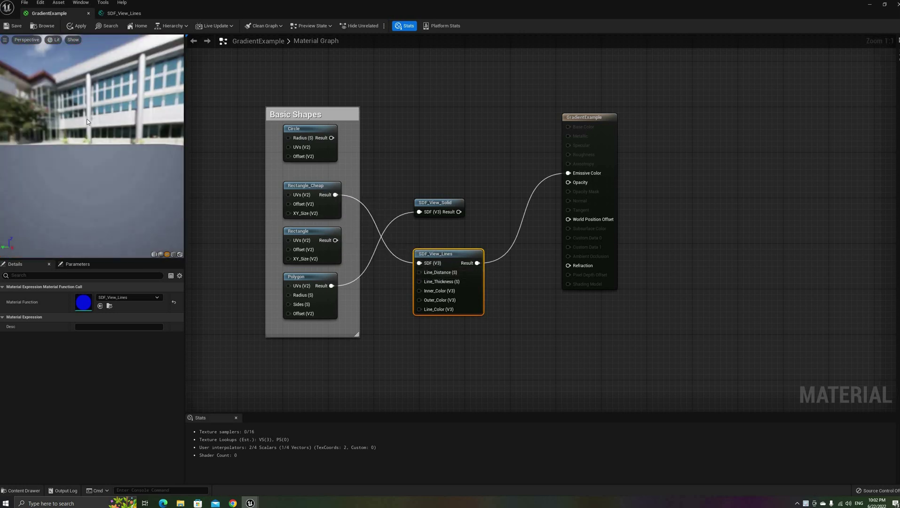
{"action": "left_click_drag", "start_coordinate": [332, 138], "coordinate": [419, 262]}
Step: Open the SDF_View_Lines function and preview its SDF input node
{"action": "double_click", "coordinate": [459, 263]}
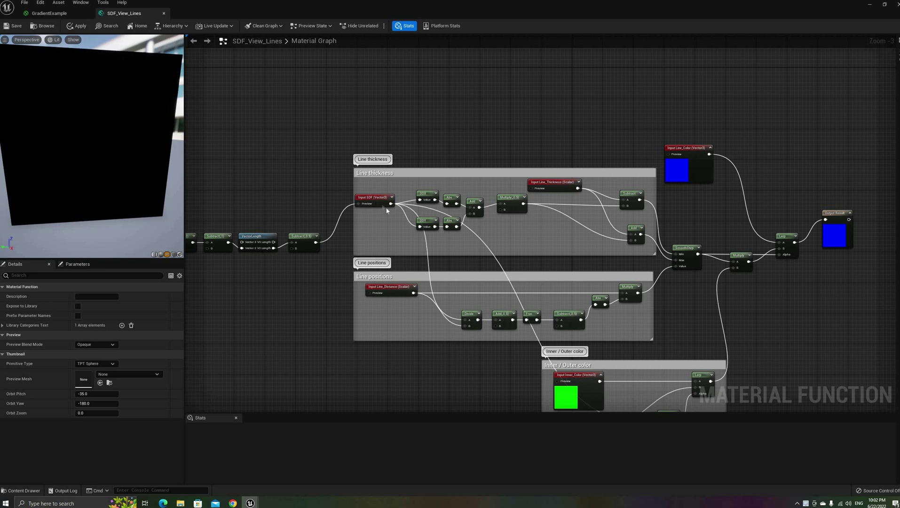
{"action": "right_click", "coordinate": [357, 201]}
{"action": "left_click", "coordinate": [371, 211]}
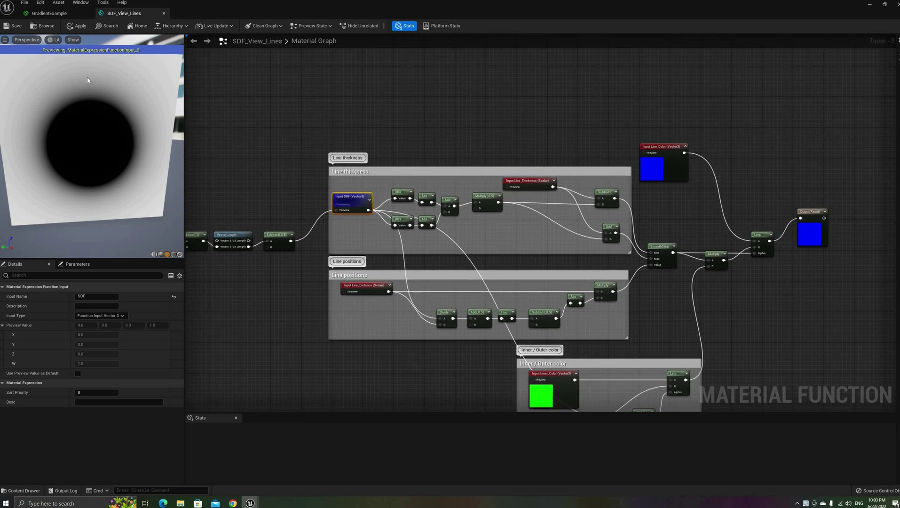
{"action": "left_click", "coordinate": [476, 200]}
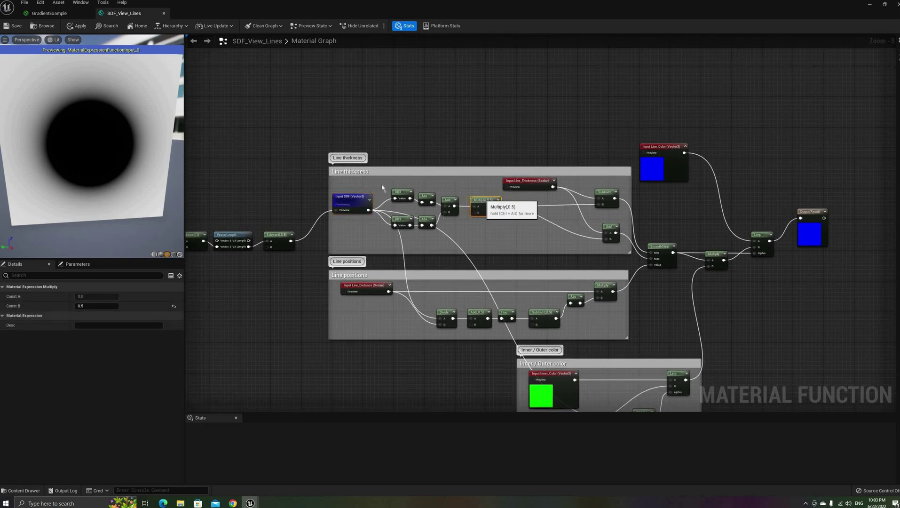
Step: Group the two derivative nodes, their Abs nodes and the Add in a comment named fwidth, and fit it inside the Line thickness group
{"action": "right_click", "coordinate": [445, 201]}
{"action": "left_click", "coordinate": [475, 246]}
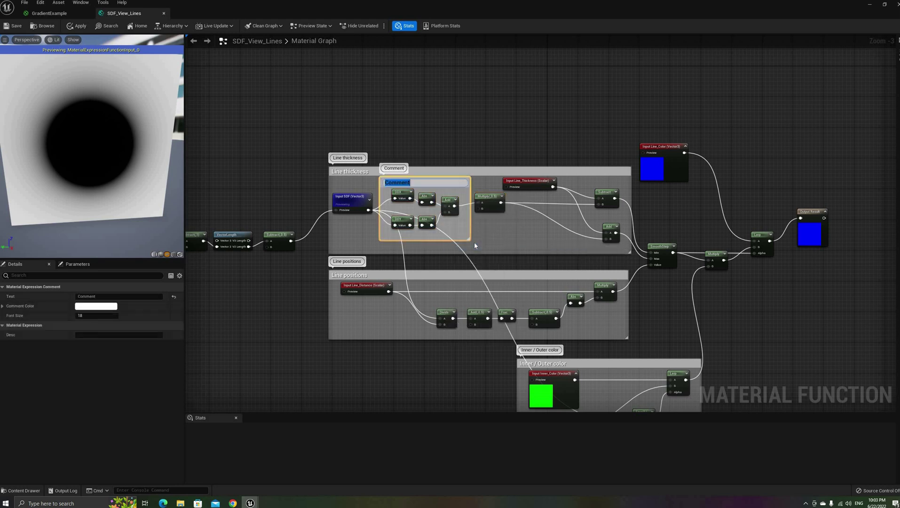
{"action": "type", "text": "fwidth"}
{"action": "key", "text": "Return"}
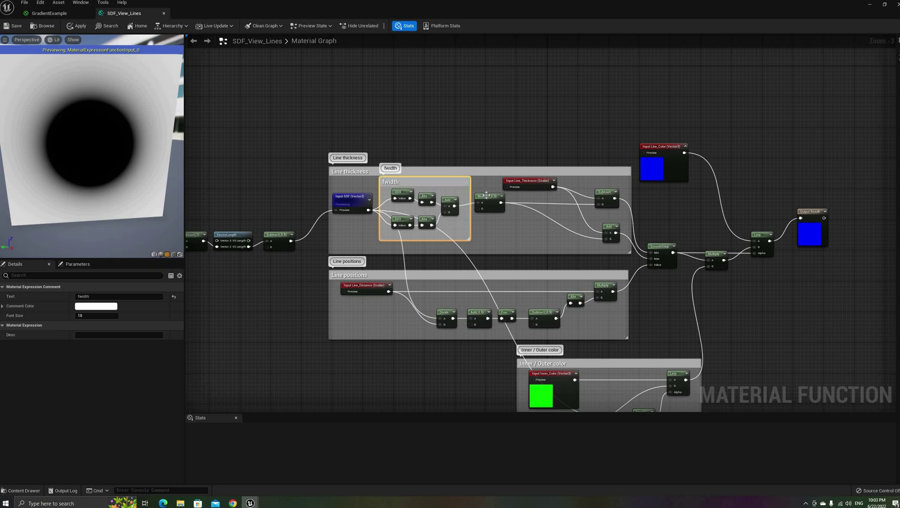
{"action": "left_click_drag", "start_coordinate": [427, 184], "coordinate": [427, 188]}
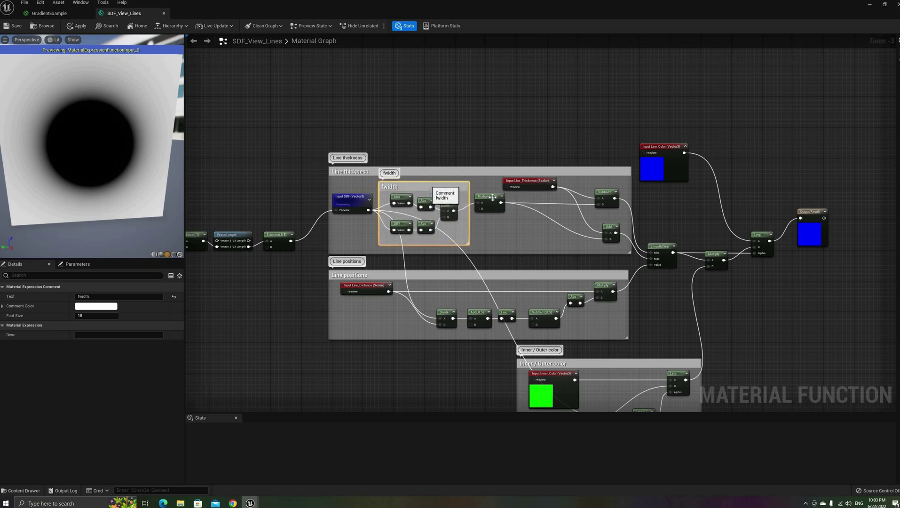
Step: Reposition the Multiply(,0.5), Subtract and Add nodes within the Line thickness group and preview the Add node
{"action": "left_click_drag", "start_coordinate": [489, 198], "coordinate": [489, 205]}
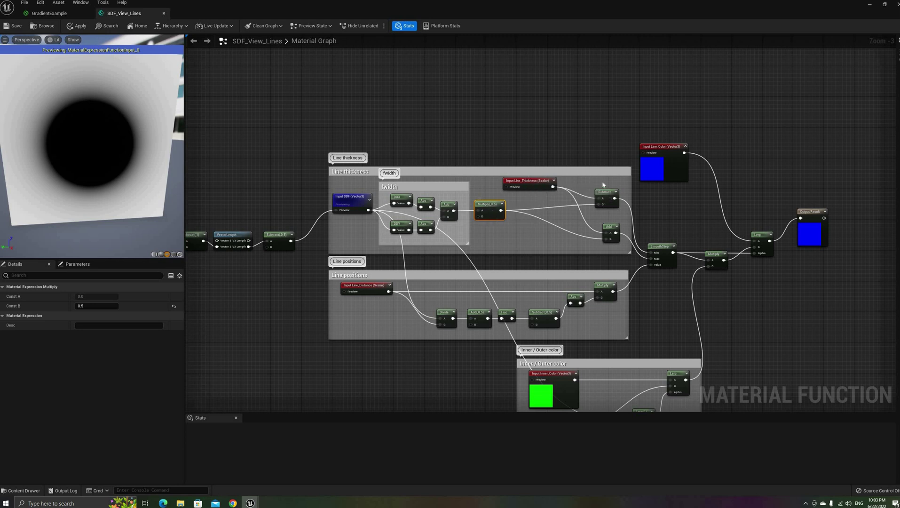
{"action": "left_click_drag", "start_coordinate": [604, 192], "coordinate": [603, 185]}
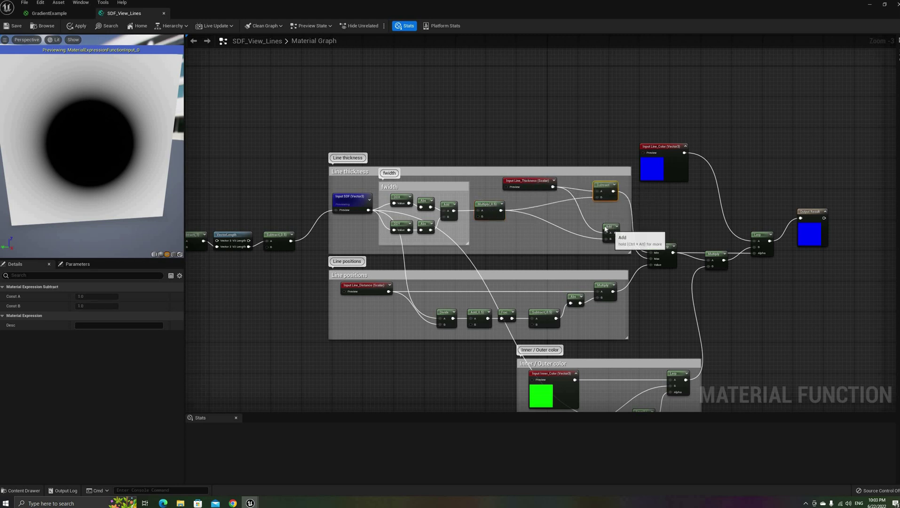
{"action": "left_click_drag", "start_coordinate": [605, 229], "coordinate": [599, 228]}
{"action": "left_click", "coordinate": [643, 211]}
{"action": "right_click_drag", "start_coordinate": [642, 210], "coordinate": [610, 209]}
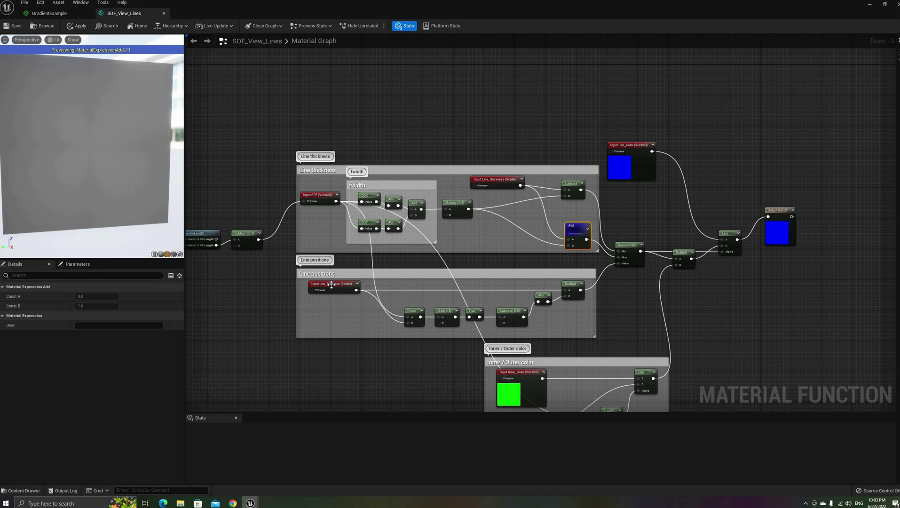
Step: Reposition the Line_Distance input and the Divide node within the Line positions group and preview Divide
{"action": "left_click_drag", "start_coordinate": [331, 286], "coordinate": [328, 283]}
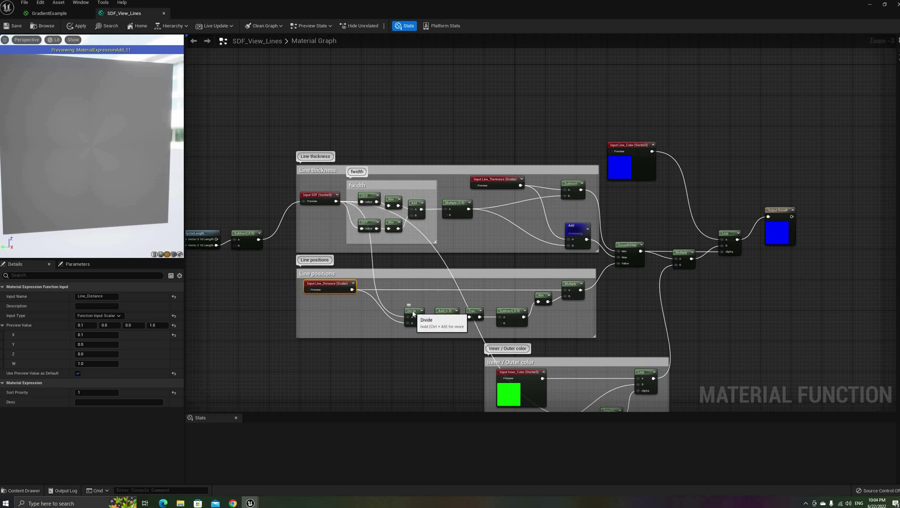
{"action": "left_click_drag", "start_coordinate": [405, 313], "coordinate": [404, 310]}
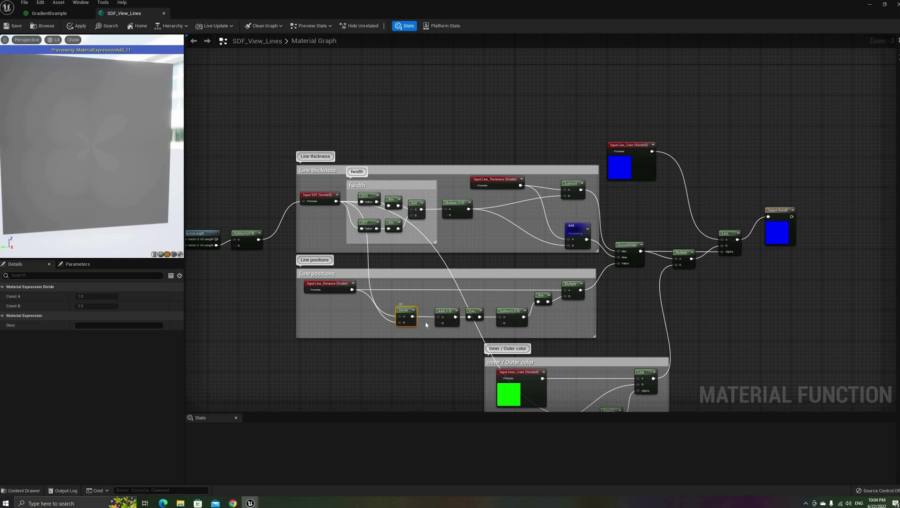
{"action": "right_click", "coordinate": [404, 313]}
{"action": "left_click", "coordinate": [425, 316]}
{"action": "left_click_drag", "start_coordinate": [405, 306], "coordinate": [401, 302]}
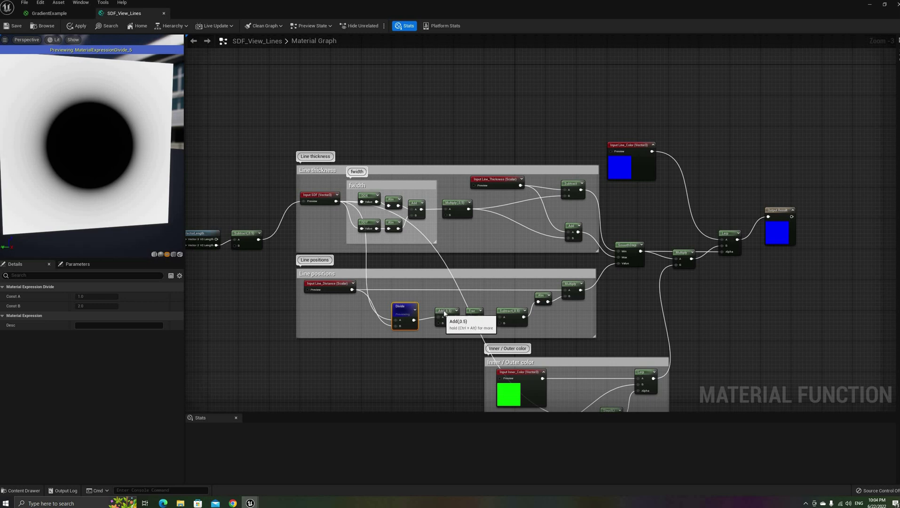
Step: Preview the Add(,0.5) and Frac nodes in turn, and set the Line_Distance preview value X to 0.2
{"action": "right_click", "coordinate": [453, 326]}
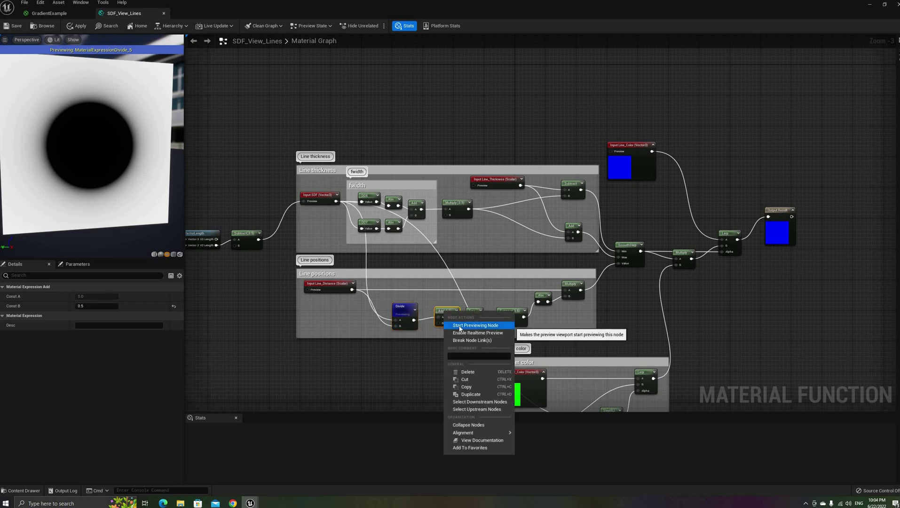
{"action": "left_click", "coordinate": [454, 325]}
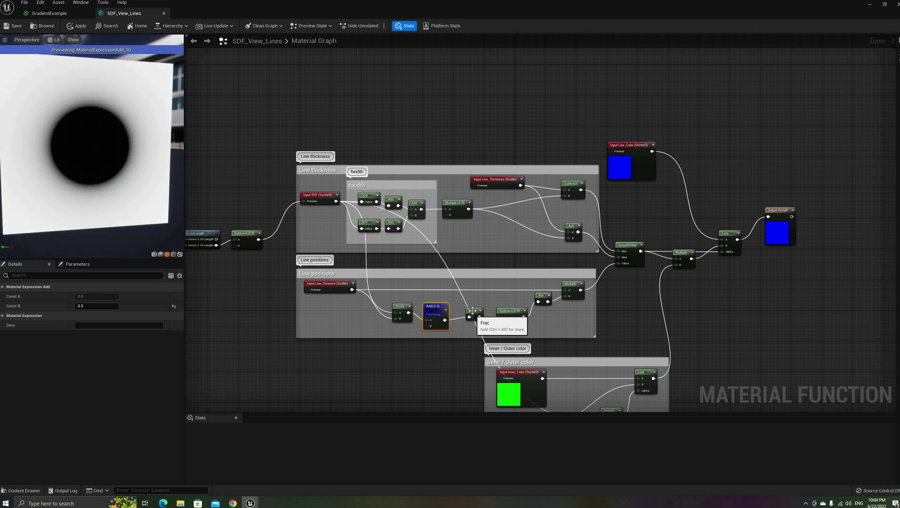
{"action": "left_click_drag", "start_coordinate": [466, 310], "coordinate": [456, 306]}
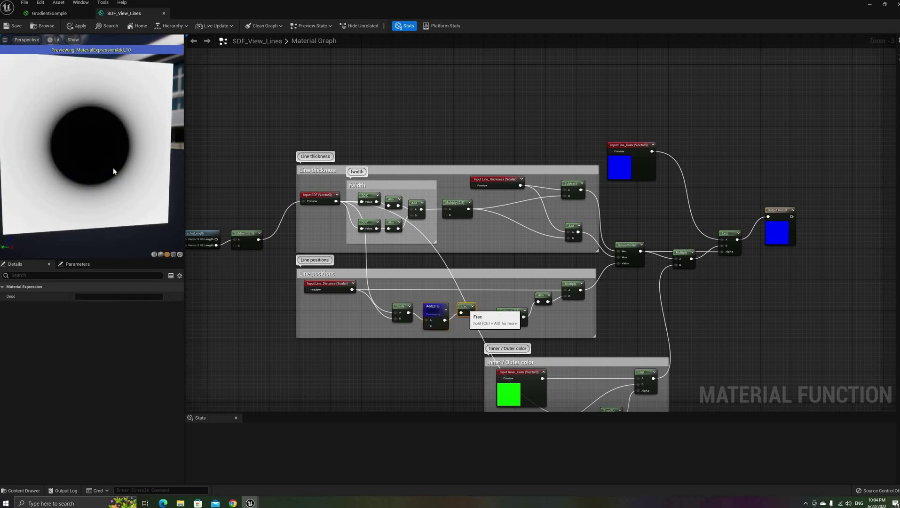
{"action": "right_click", "coordinate": [465, 310]}
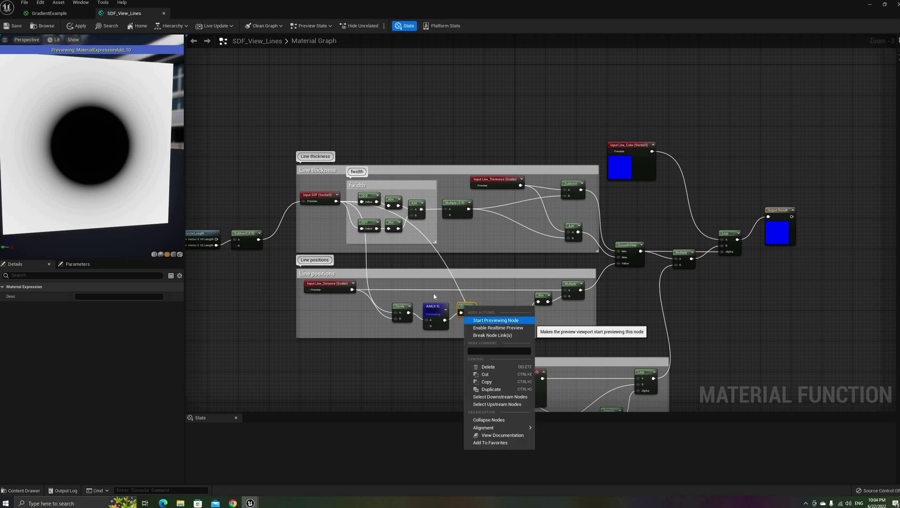
{"action": "left_click", "coordinate": [496, 320]}
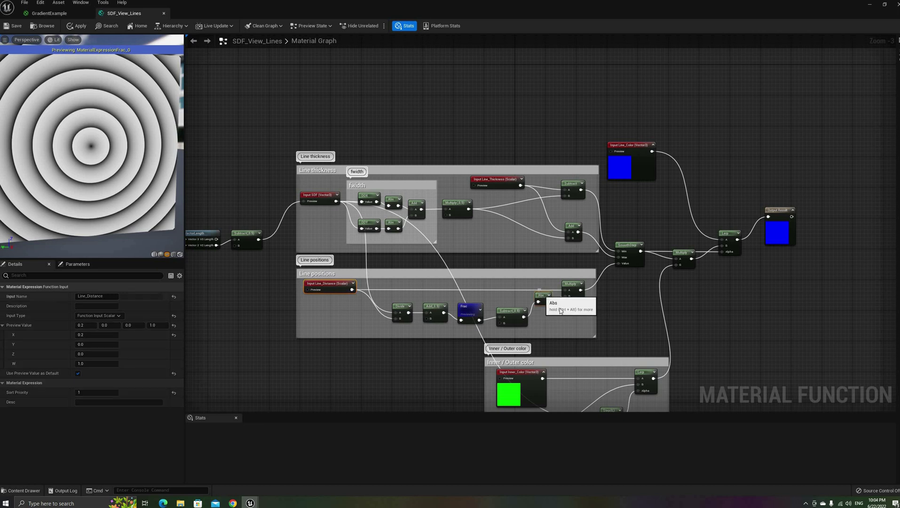
Step: Preview the Abs node and the Multiply node at the end of the Line positions group, inspecting the rings on the plane
{"action": "right_click", "coordinate": [540, 300]}
{"action": "left_click", "coordinate": [571, 311]}
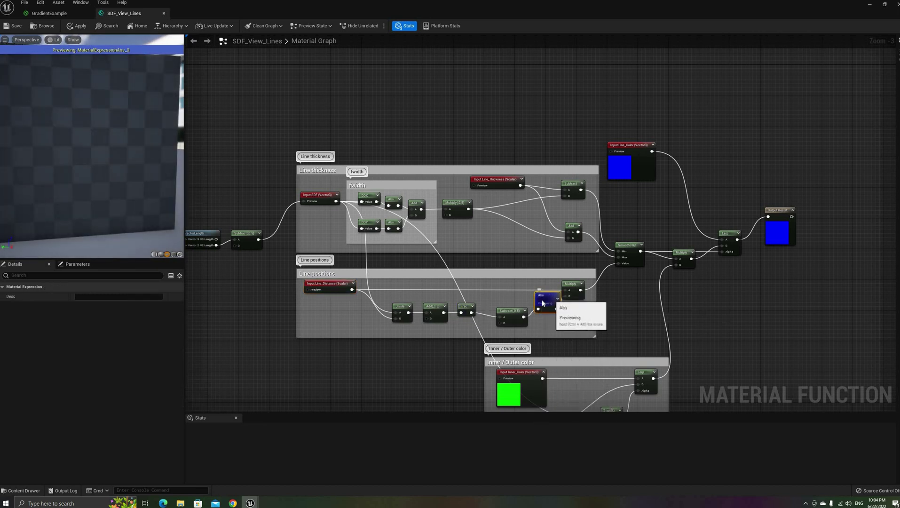
{"action": "left_click_drag", "start_coordinate": [542, 303], "coordinate": [538, 306]}
{"action": "scroll", "coordinate": [126, 190], "scroll_direction": "down", "scroll_amount": 2}
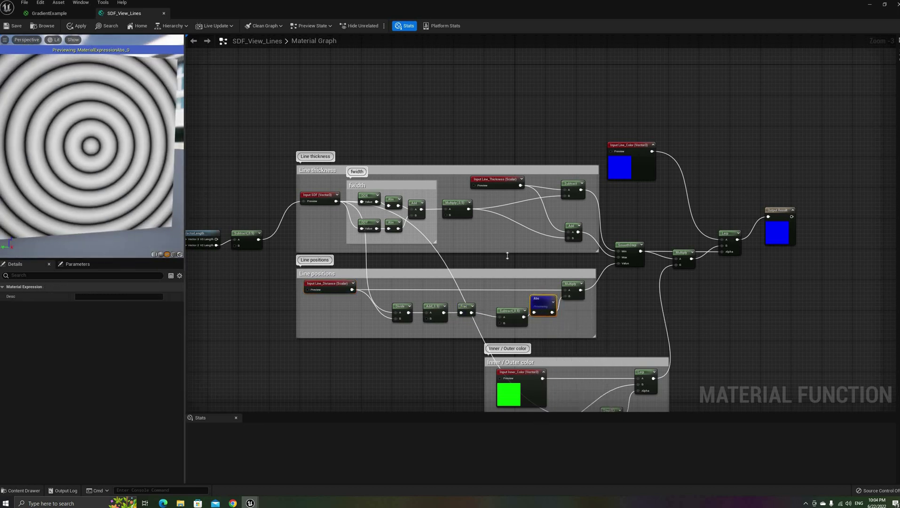
{"action": "right_click", "coordinate": [573, 290]}
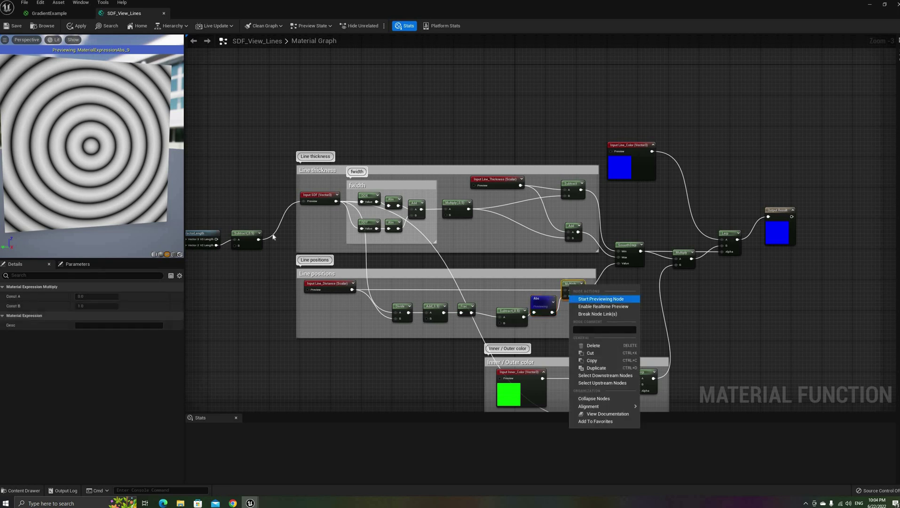
{"action": "left_click", "coordinate": [602, 300]}
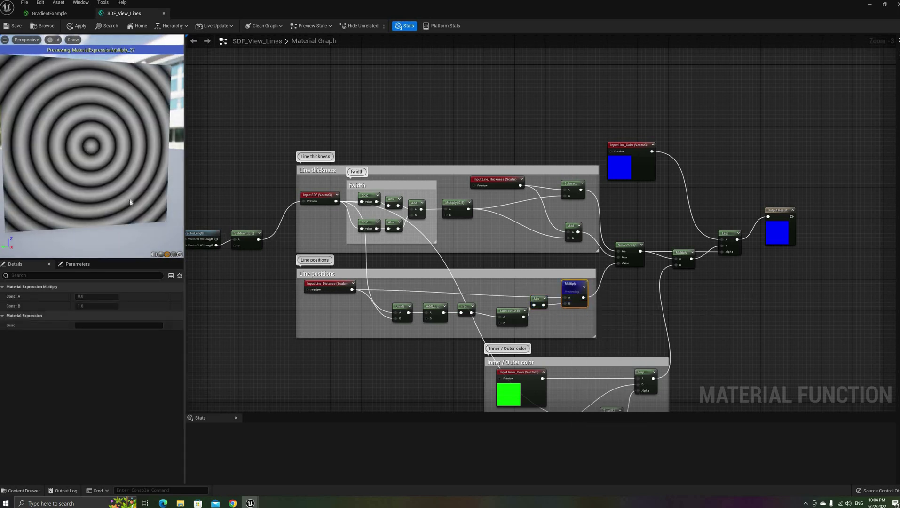
{"action": "left_click_drag", "start_coordinate": [130, 200], "coordinate": [113, 170]}
{"action": "scroll", "coordinate": [102, 160], "scroll_direction": "up", "scroll_amount": 3}
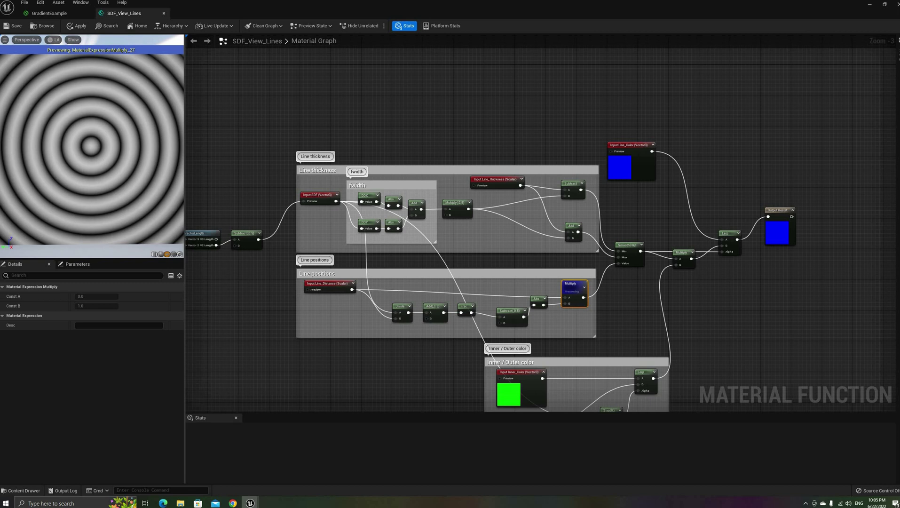
Step: Preview SmoothStep and the Lerp in the Inner / Outer color group, moving the Step node away from the Lerp
{"action": "right_click", "coordinate": [631, 257]}
{"action": "left_click", "coordinate": [658, 260]}
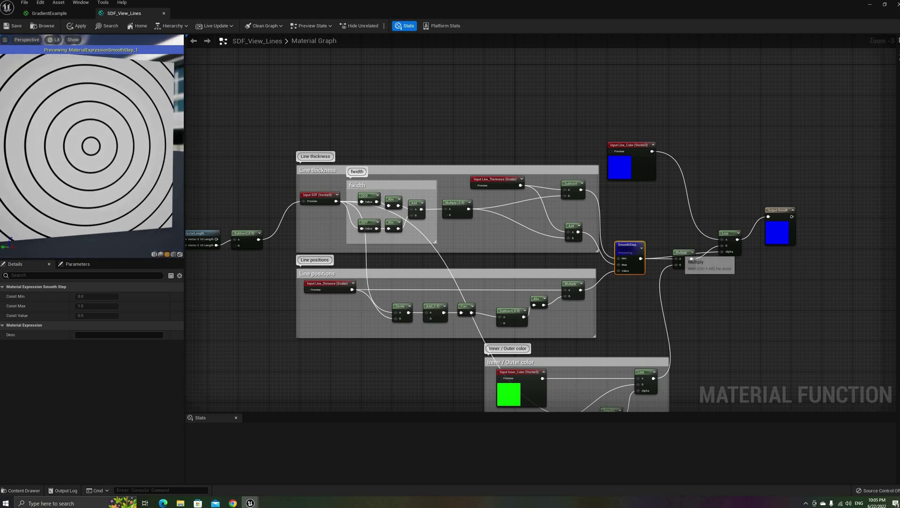
{"action": "right_click_drag", "start_coordinate": [703, 316], "coordinate": [683, 203]}
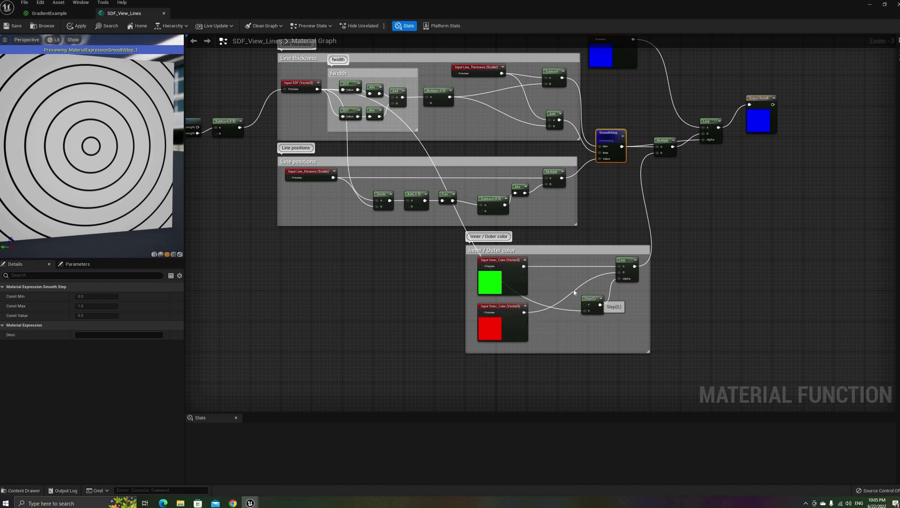
{"action": "left_click_drag", "start_coordinate": [599, 297], "coordinate": [584, 297]}
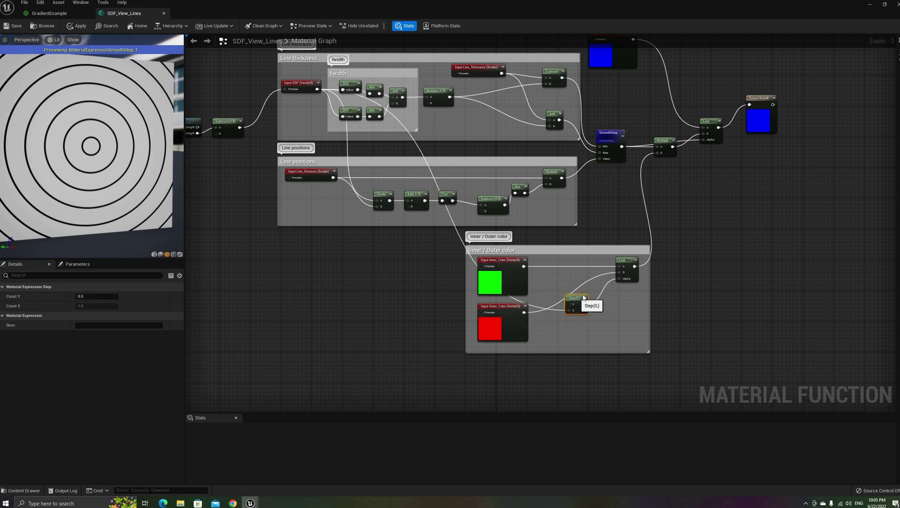
{"action": "right_click", "coordinate": [624, 259]}
{"action": "key", "text": "Return"}
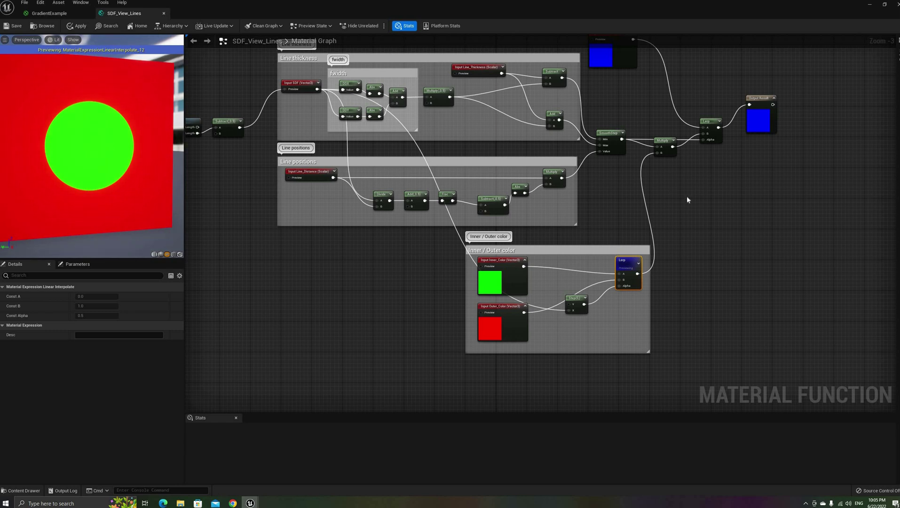
Step: Preview the Multiply combining lines and colors and the final Lerp, inspect the plane, and close the SDF_View_Lines function
{"action": "left_click", "coordinate": [597, 206]}
{"action": "right_click_drag", "start_coordinate": [597, 206], "coordinate": [568, 271]}
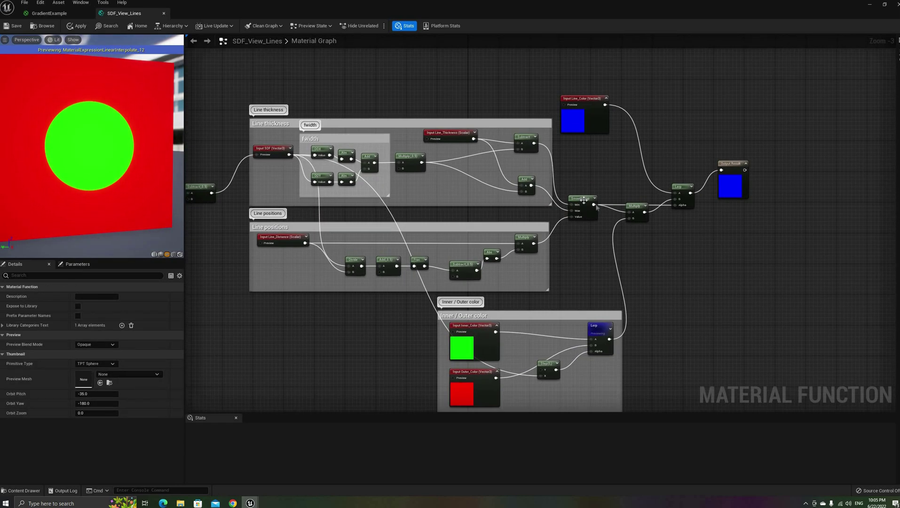
{"action": "right_click", "coordinate": [636, 207]}
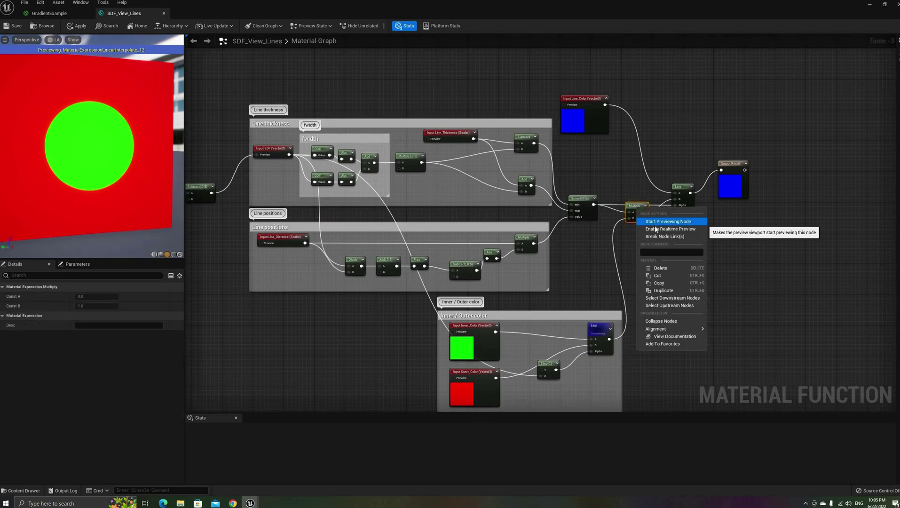
{"action": "left_click", "coordinate": [654, 231]}
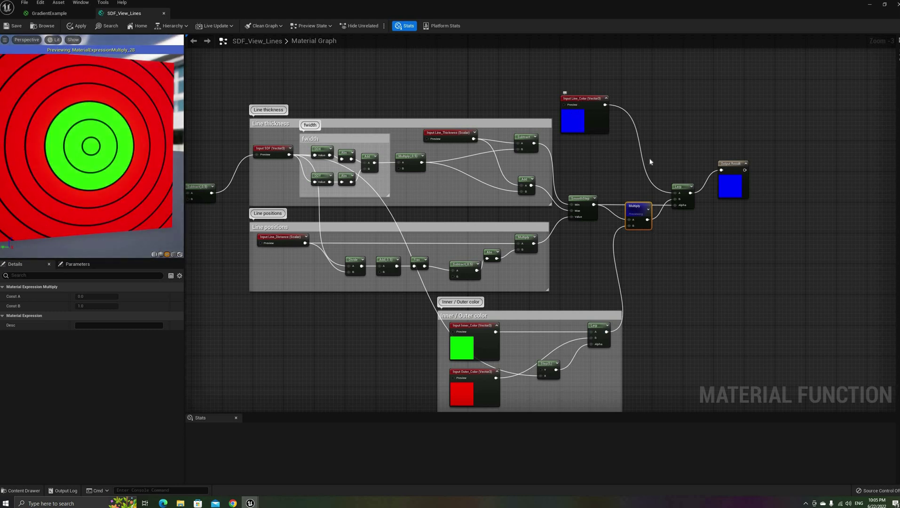
{"action": "left_click", "coordinate": [684, 194]}
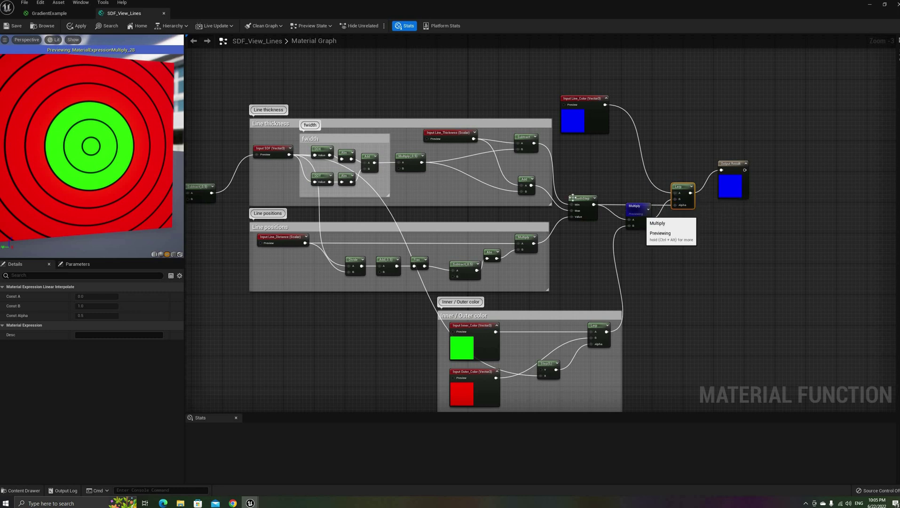
{"action": "right_click", "coordinate": [680, 187]}
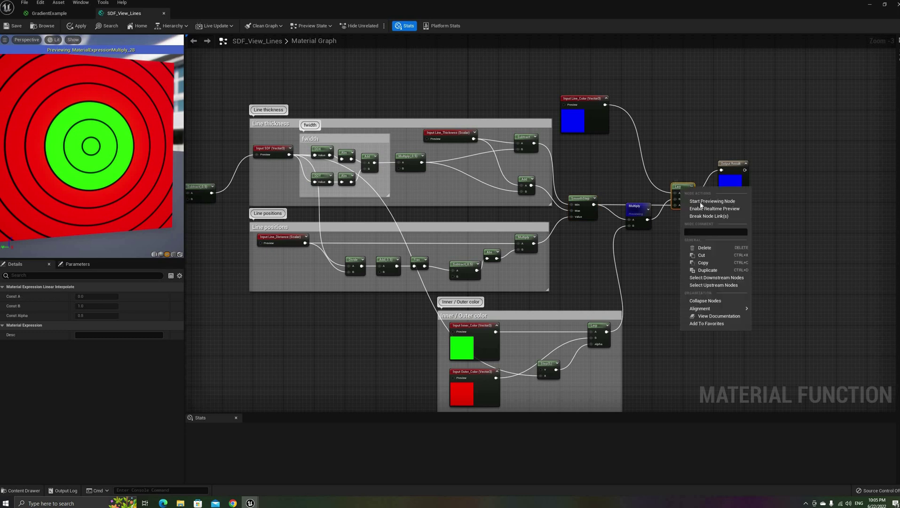
{"action": "left_click", "coordinate": [712, 200]}
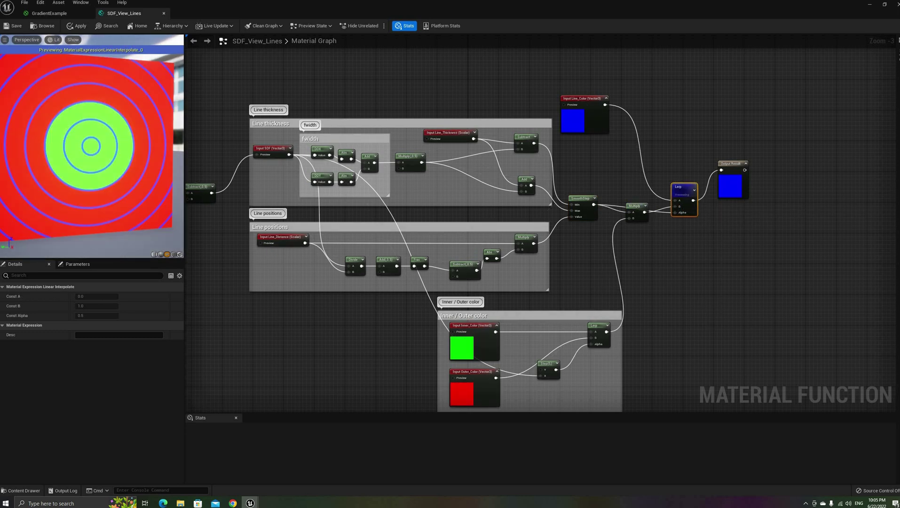
{"action": "left_click_drag", "start_coordinate": [112, 211], "coordinate": [122, 207]}
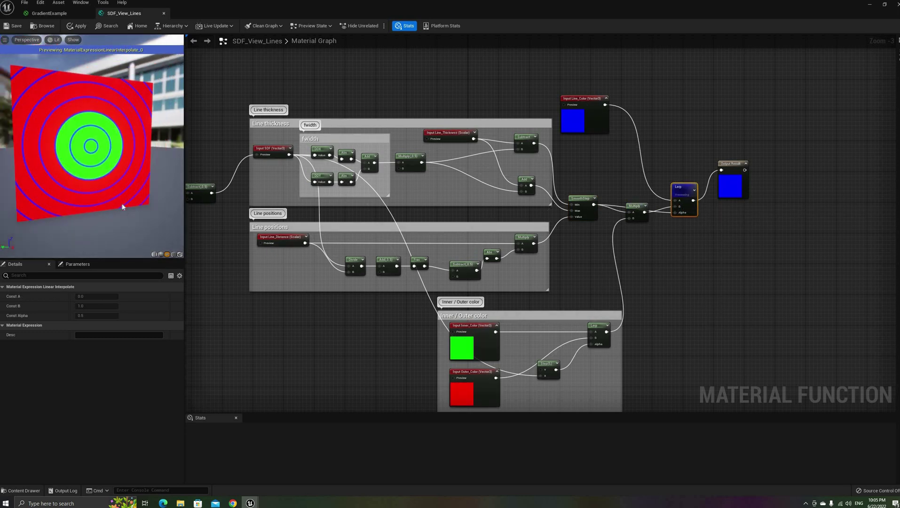
{"action": "left_click", "coordinate": [164, 13]}
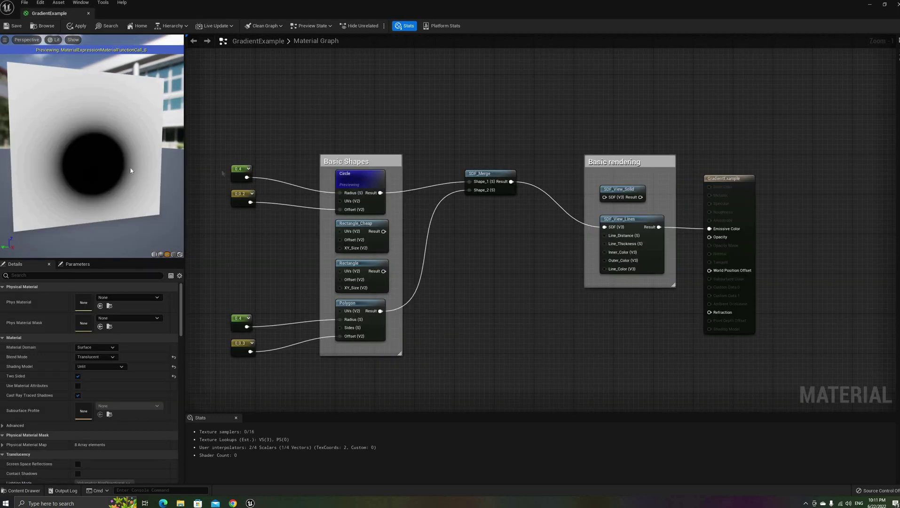
Step: Preview the Polygon node in the GradientExample material graph
{"action": "right_click", "coordinate": [361, 306]}
{"action": "left_click", "coordinate": [378, 316]}
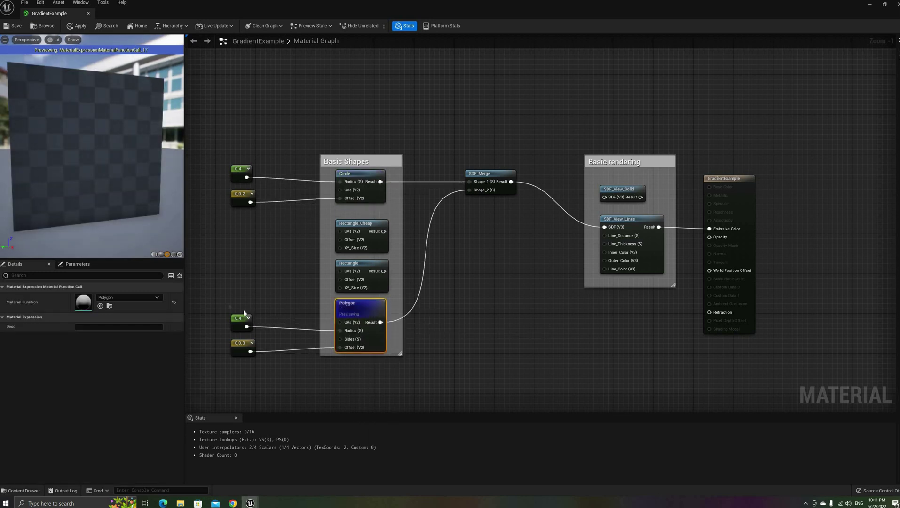
Step: Stop previewing the Polygon node, inspect the merged circle and polygon on the plane, and open the SDF_Merge function
{"action": "left_click_drag", "start_coordinate": [221, 301], "coordinate": [257, 370]}
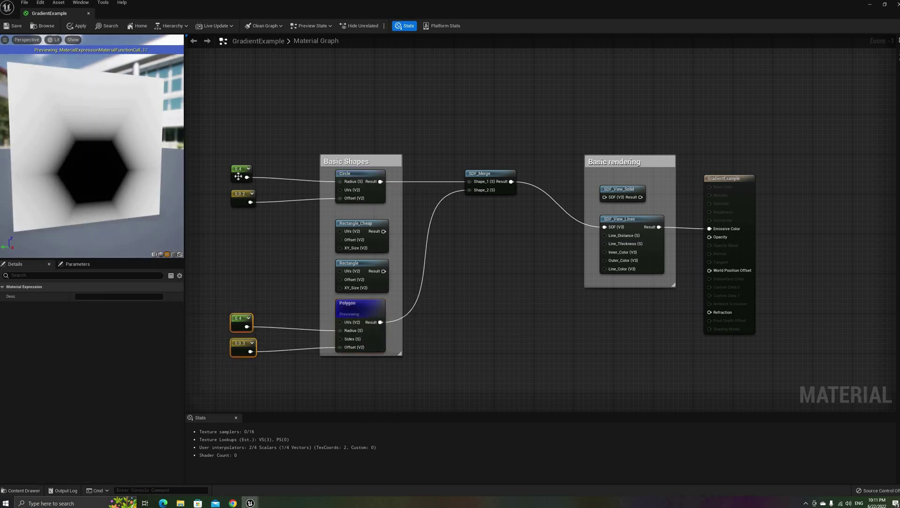
{"action": "right_click", "coordinate": [488, 174]}
{"action": "left_click", "coordinate": [489, 174]}
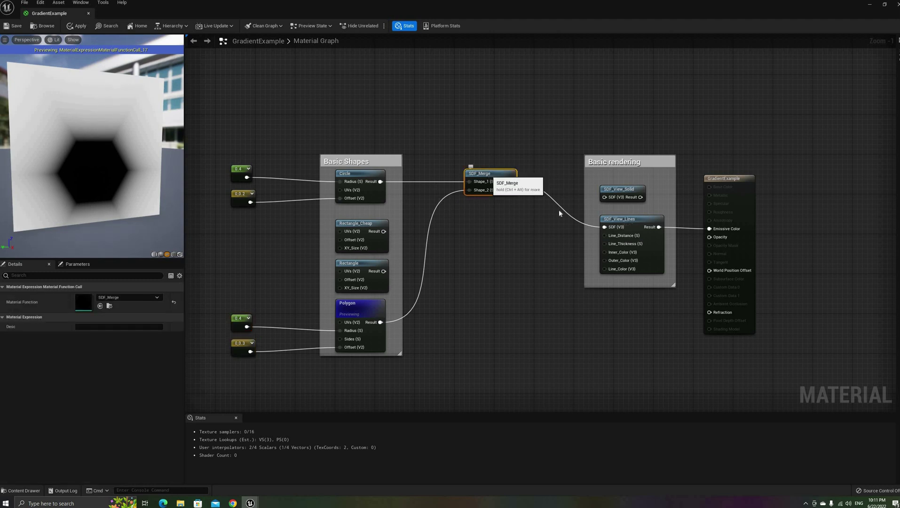
{"action": "right_click", "coordinate": [350, 309]}
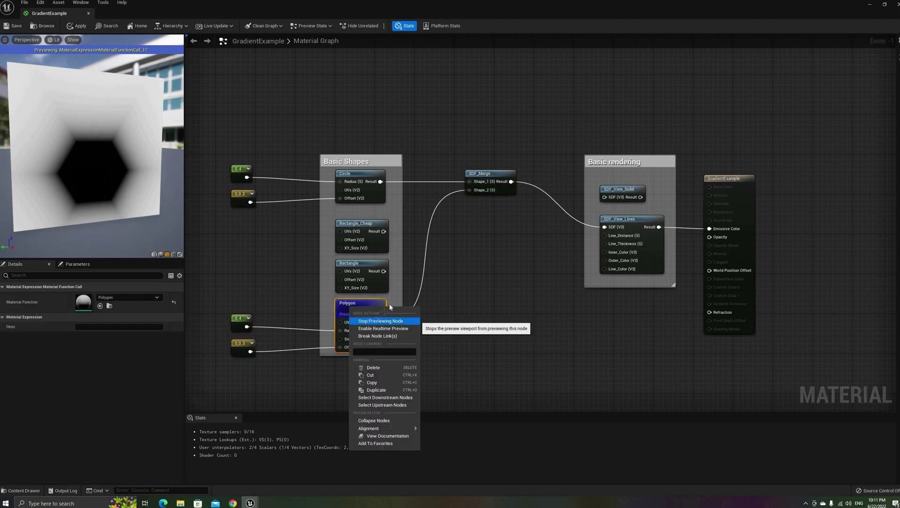
{"action": "left_click", "coordinate": [371, 315]}
{"action": "left_click_drag", "start_coordinate": [97, 156], "coordinate": [92, 157]}
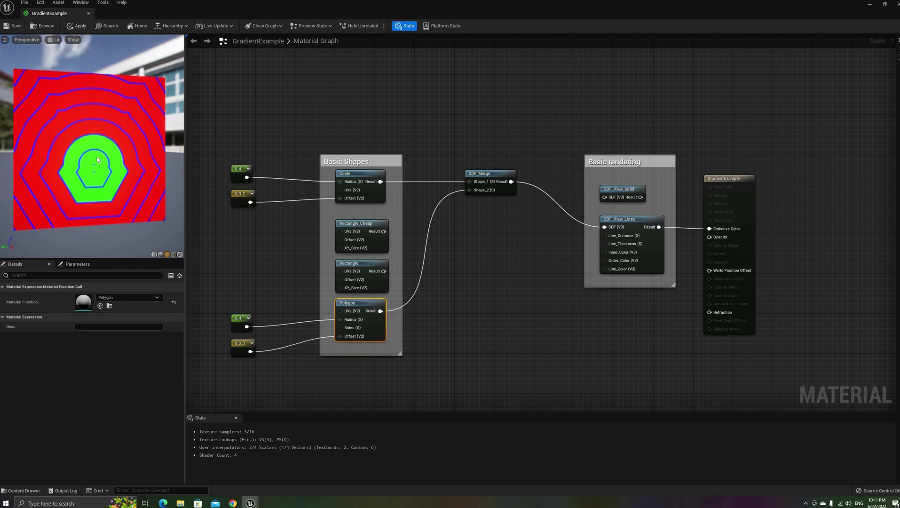
{"action": "double_click", "coordinate": [484, 173]}
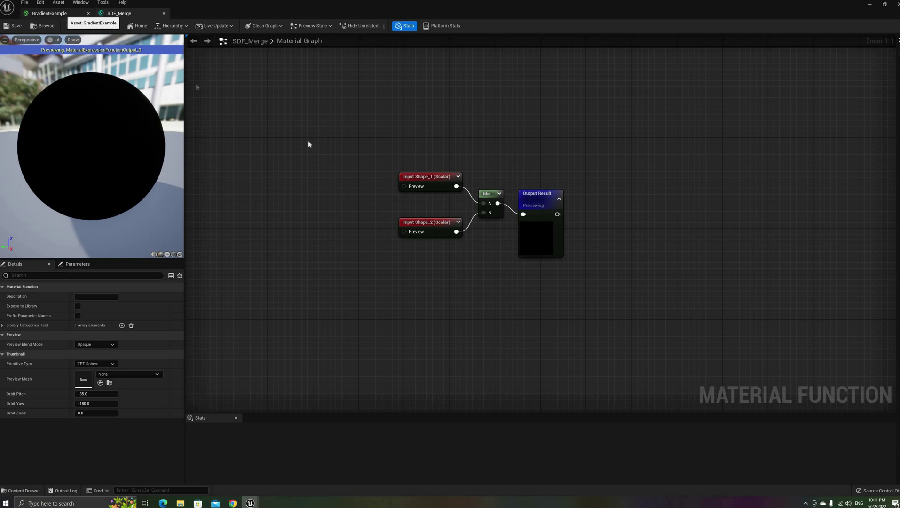
Step: Return to the GradientExample graph and preview the Circle and Polygon nodes one after the other
{"action": "left_click", "coordinate": [49, 13]}
{"action": "right_click", "coordinate": [362, 185]}
{"action": "left_click", "coordinate": [382, 190]}
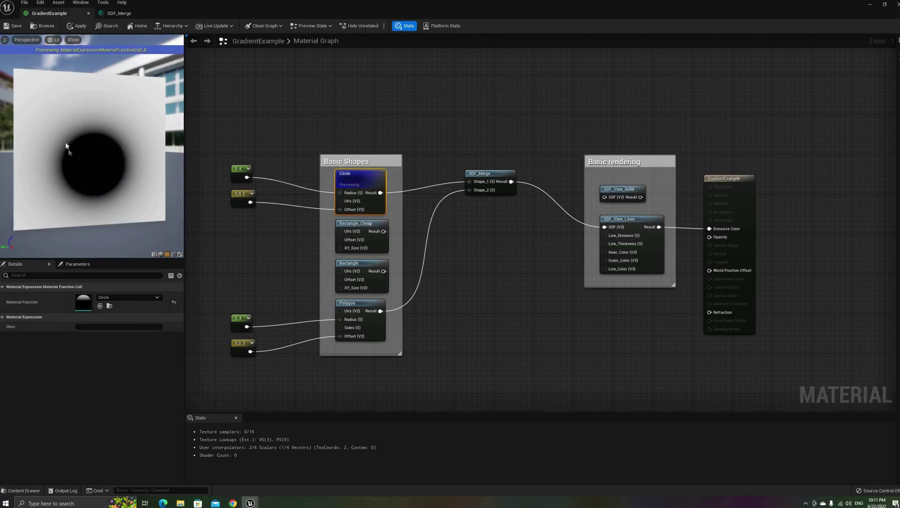
{"action": "right_click", "coordinate": [358, 302]}
{"action": "left_click", "coordinate": [375, 314]}
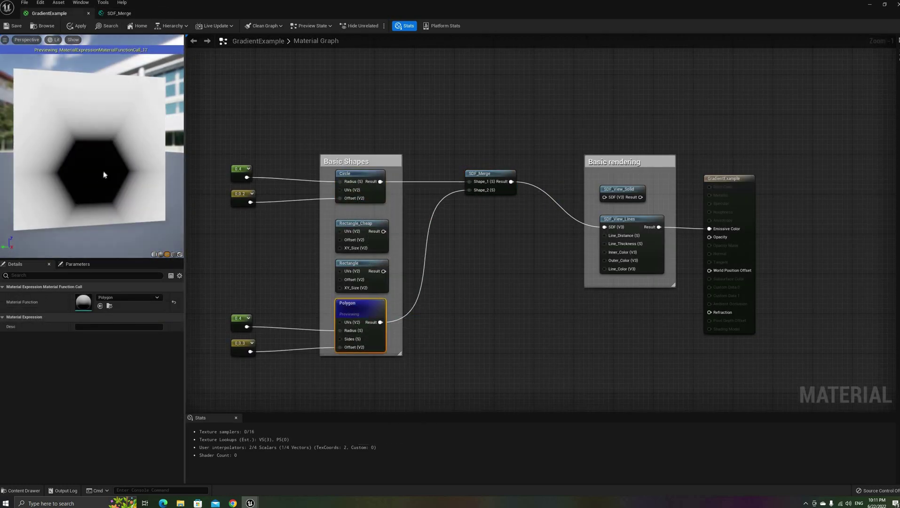
Step: Preview the SDF_Merge node in the GradientExample graph and reopen its function
{"action": "right_click", "coordinate": [494, 174]}
{"action": "left_click", "coordinate": [504, 186]}
{"action": "double_click", "coordinate": [498, 183]}
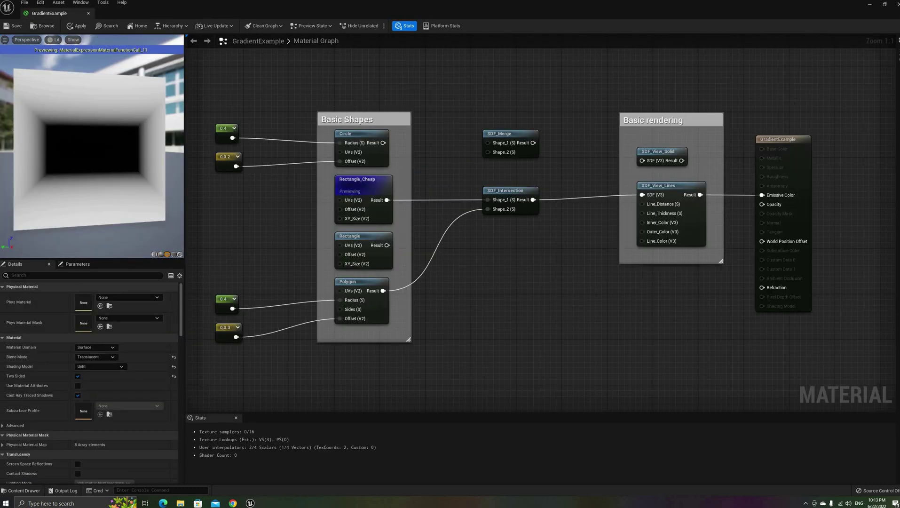
Step: Preview the Polygon node and the SDF_Intersection node, inspecting the intersected shape on the plane
{"action": "right_click", "coordinate": [360, 288]}
{"action": "left_click", "coordinate": [390, 296]}
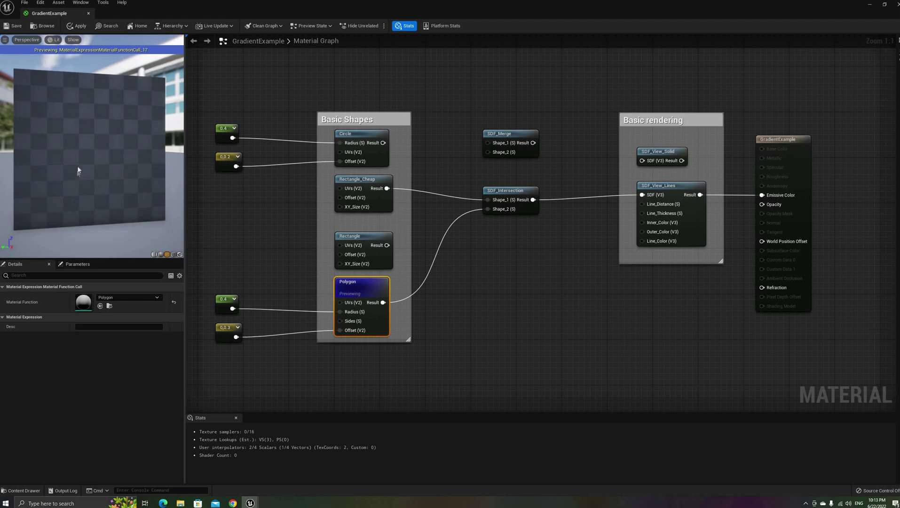
{"action": "right_click", "coordinate": [509, 189]}
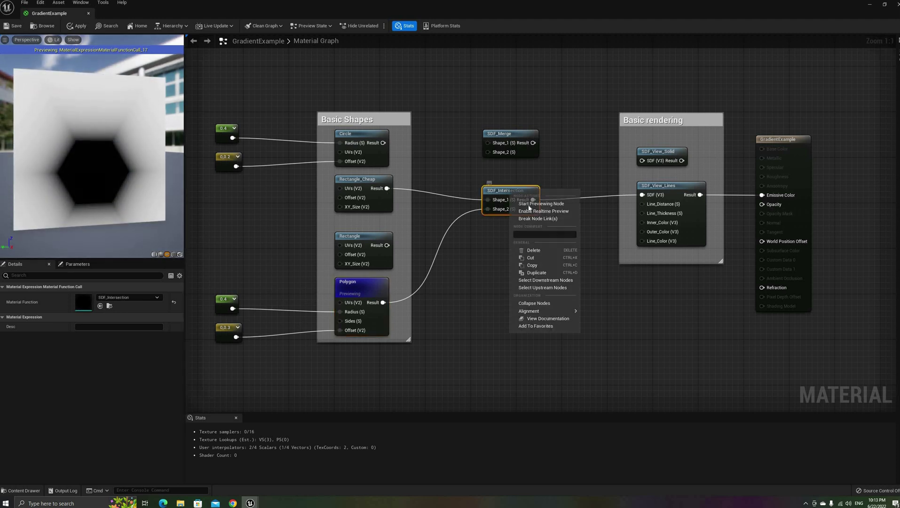
{"action": "left_click", "coordinate": [512, 200]}
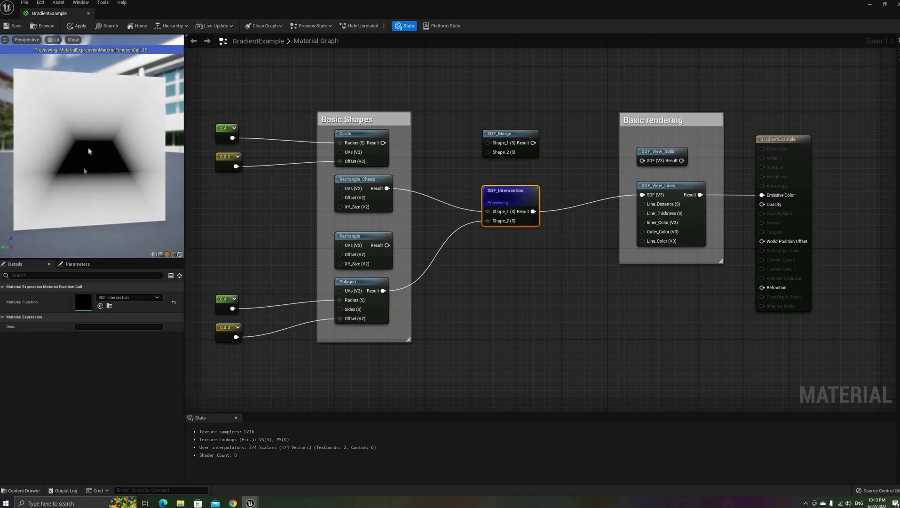
{"action": "left_click_drag", "start_coordinate": [88, 148], "coordinate": [114, 149]}
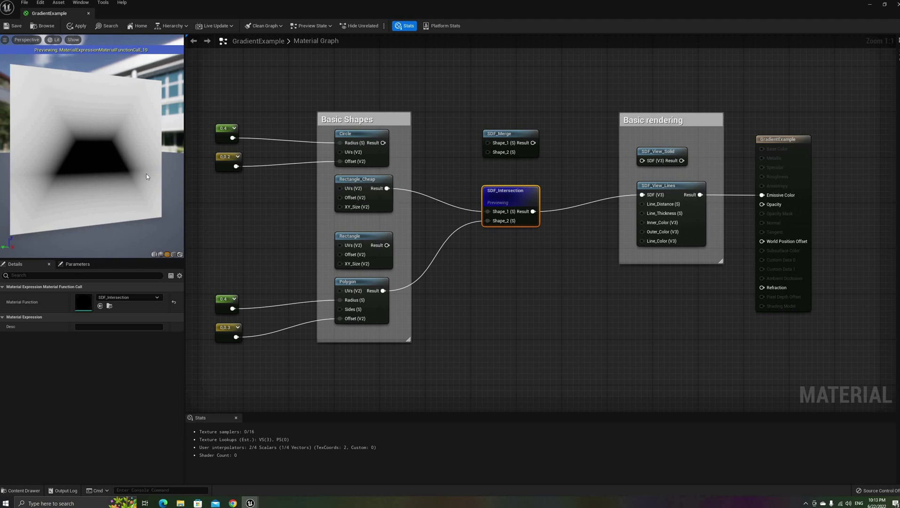
Step: Open the SDF_Intersection function to examine its Max node, and return to GradientExample
{"action": "right_click", "coordinate": [516, 191]}
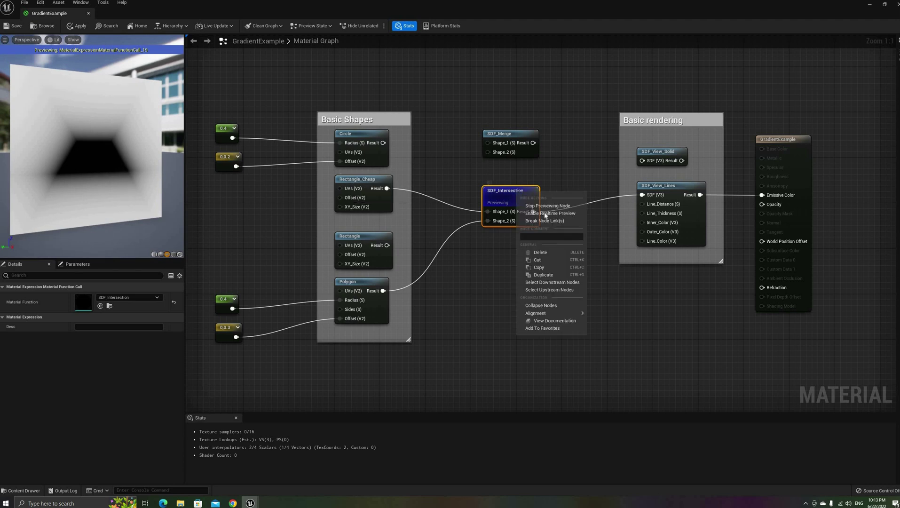
{"action": "double_click", "coordinate": [497, 193]}
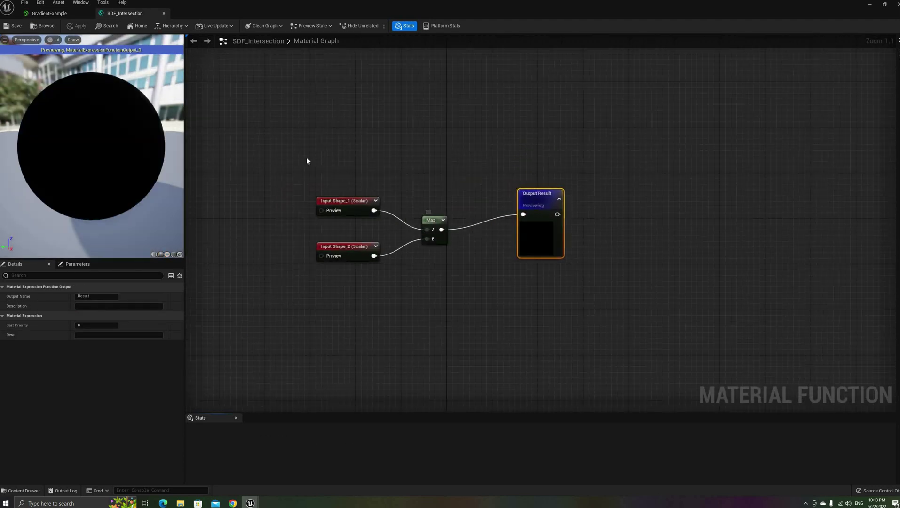
{"action": "left_click", "coordinate": [68, 13]}
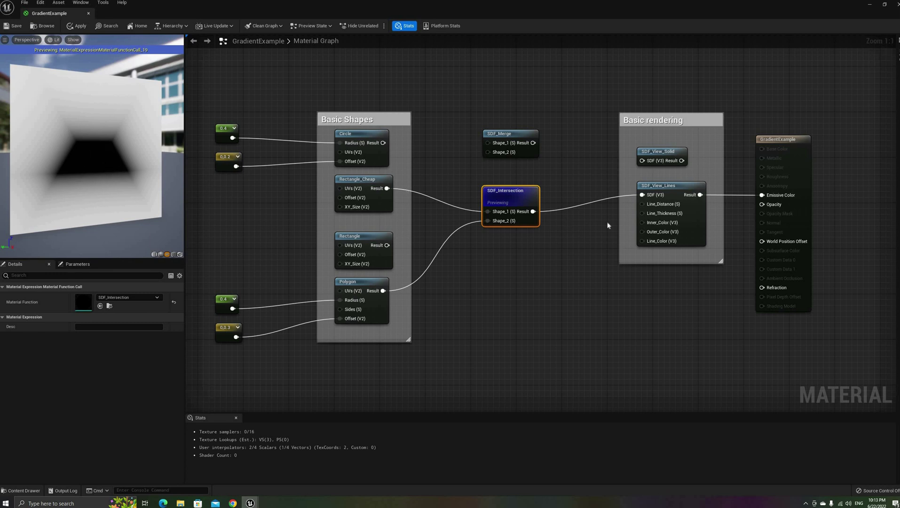
Step: Stop previewing SDF_Intersection and inspect the final line rendering of the intersection on the plane
{"action": "right_click", "coordinate": [514, 189]}
{"action": "left_click", "coordinate": [534, 202]}
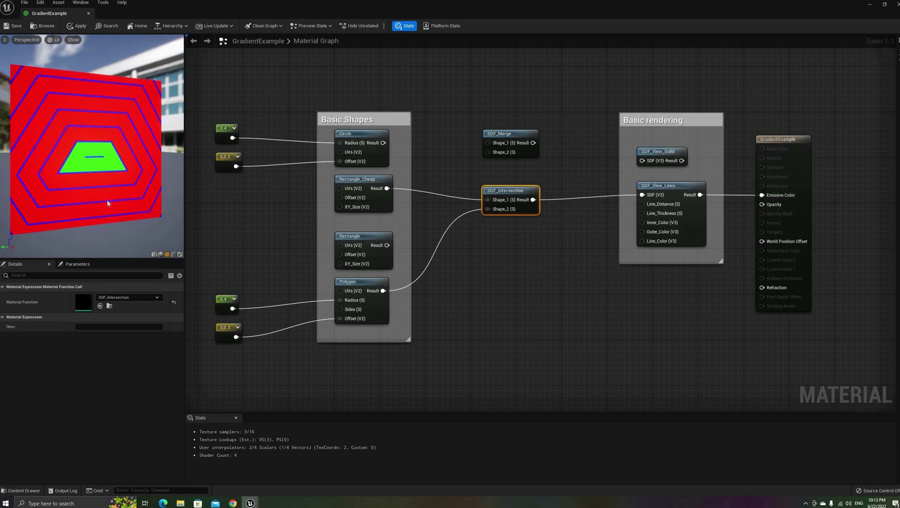
{"action": "left_click_drag", "start_coordinate": [106, 200], "coordinate": [158, 205]}
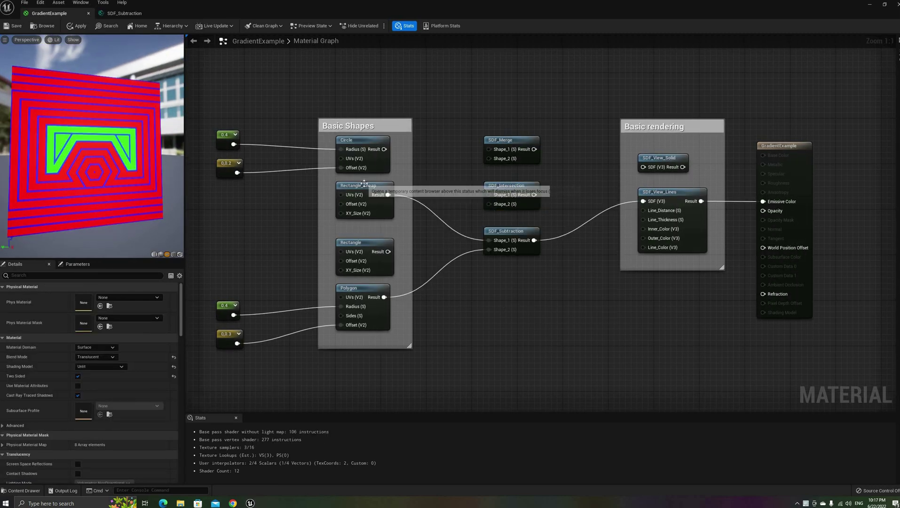
Step: Preview the Rectangle_Cheap and Polygon nodes feeding SDF_Subtraction, and stop previewing to return to the final material
{"action": "right_click", "coordinate": [364, 184]}
{"action": "left_click", "coordinate": [395, 197]}
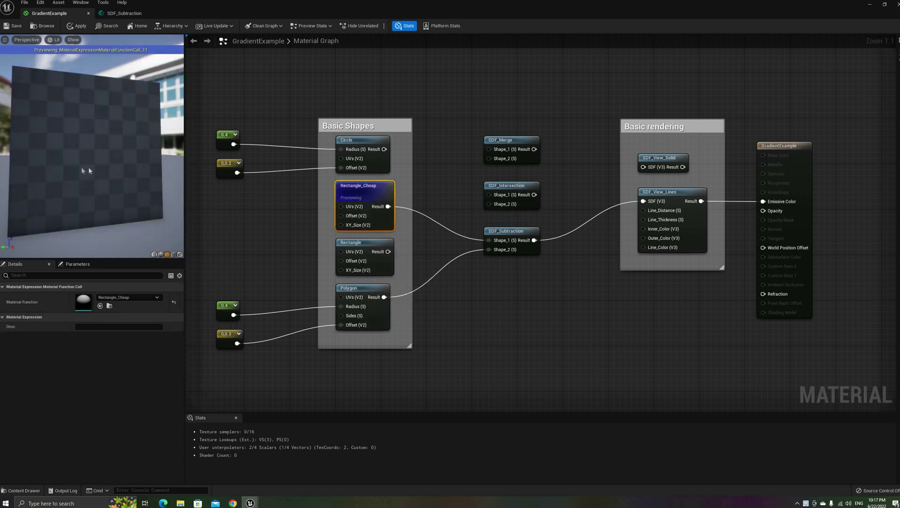
{"action": "left_click", "coordinate": [354, 288]}
{"action": "right_click", "coordinate": [357, 290]}
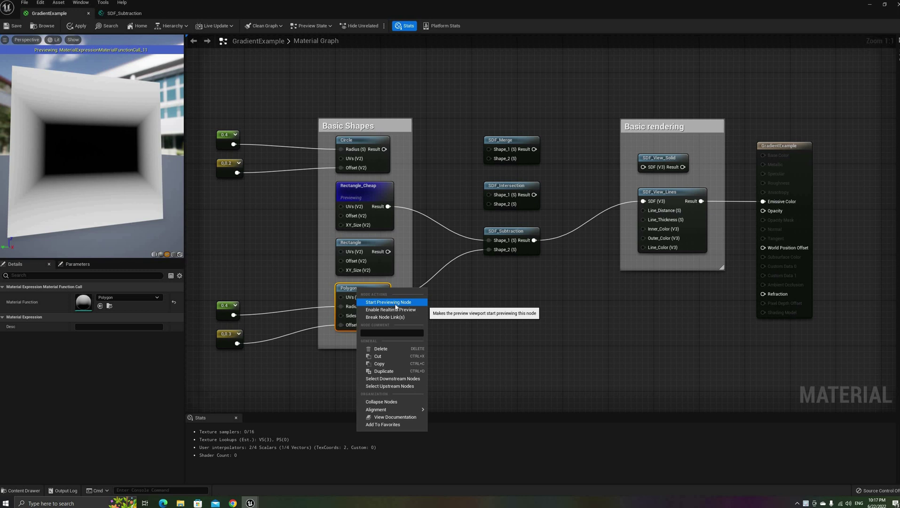
{"action": "left_click", "coordinate": [388, 302]}
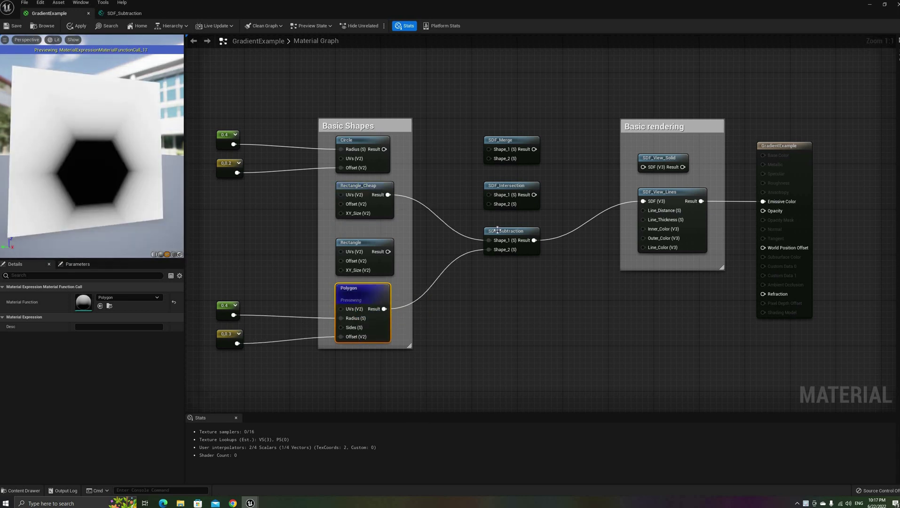
{"action": "right_click", "coordinate": [360, 292]}
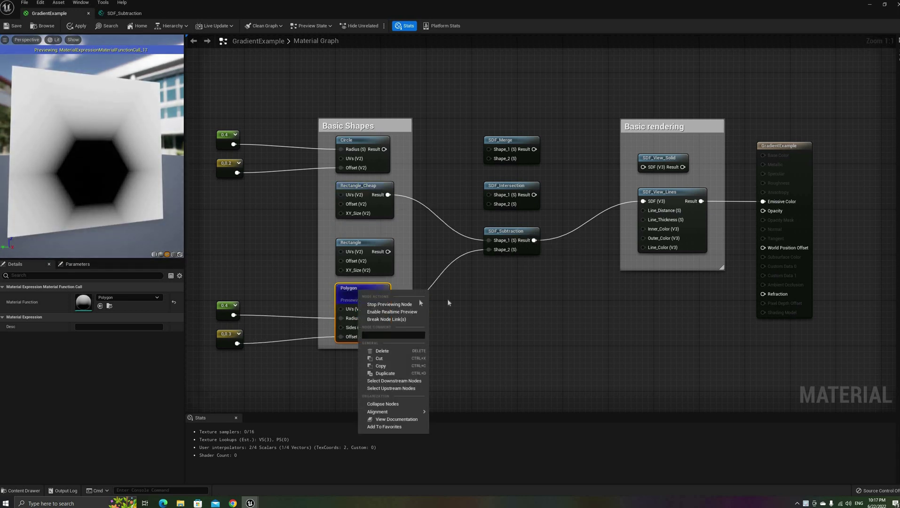
{"action": "key", "text": "Return"}
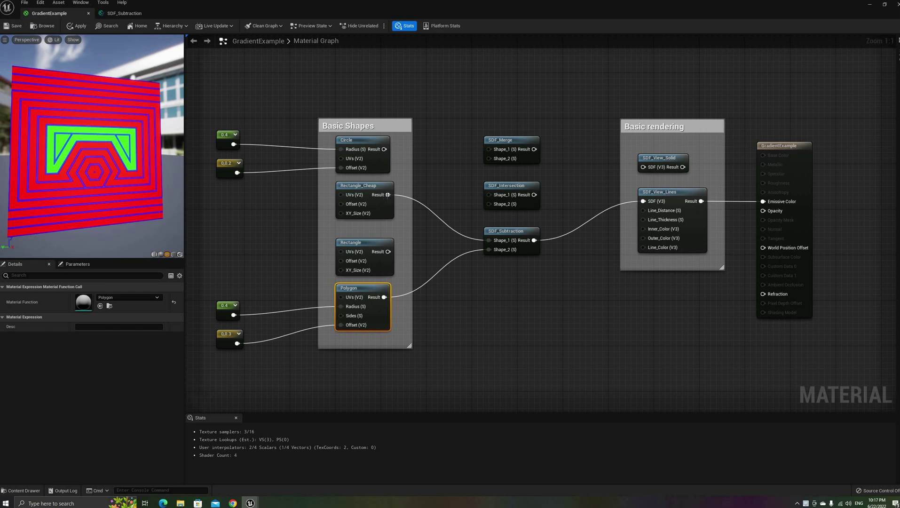
Step: Swap the SDF_Subtraction inputs, connecting Rectangle_Cheap to Shape_2 and Polygon to Shape_1
{"action": "left_click_drag", "start_coordinate": [388, 195], "coordinate": [489, 250]}
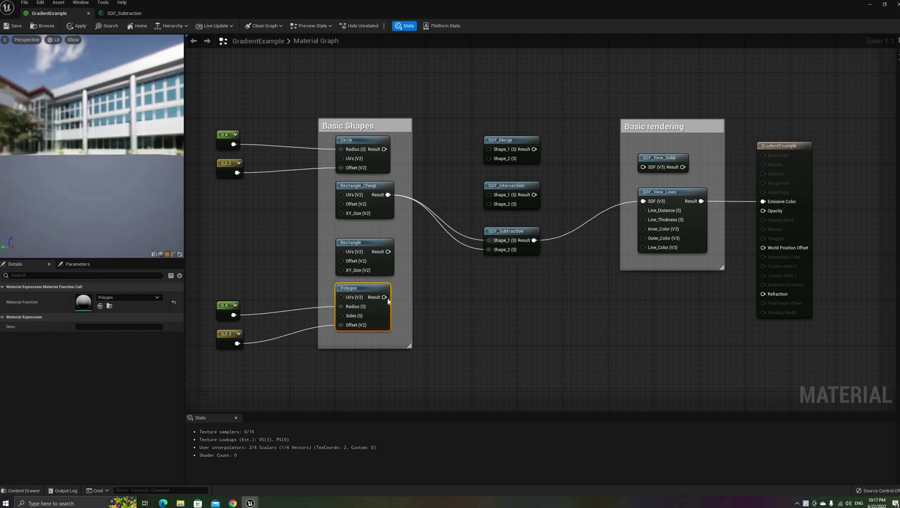
{"action": "left_click_drag", "start_coordinate": [385, 297], "coordinate": [490, 249]}
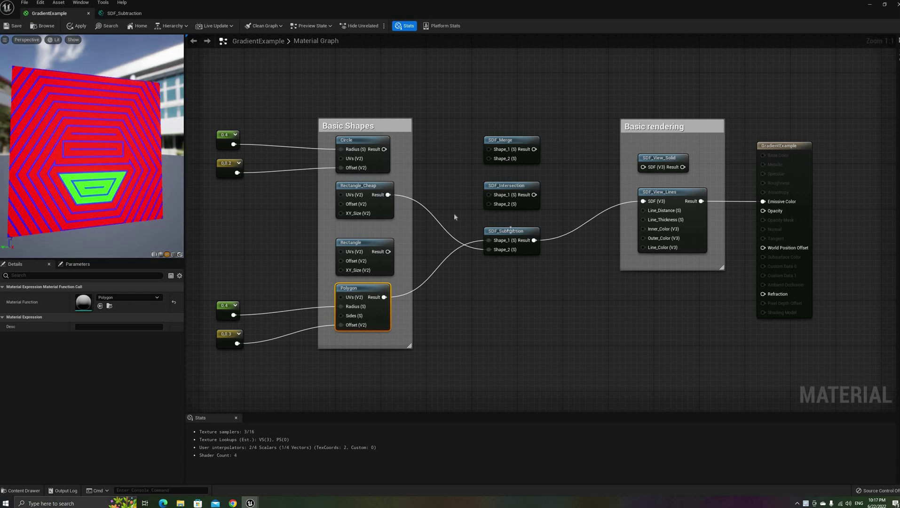
{"action": "left_click", "coordinate": [514, 187]}
Step: Open the SDF_Subtraction function, examine the Multiply node on Shape_2, and return to the GradientExample graph
{"action": "double_click", "coordinate": [489, 238]}
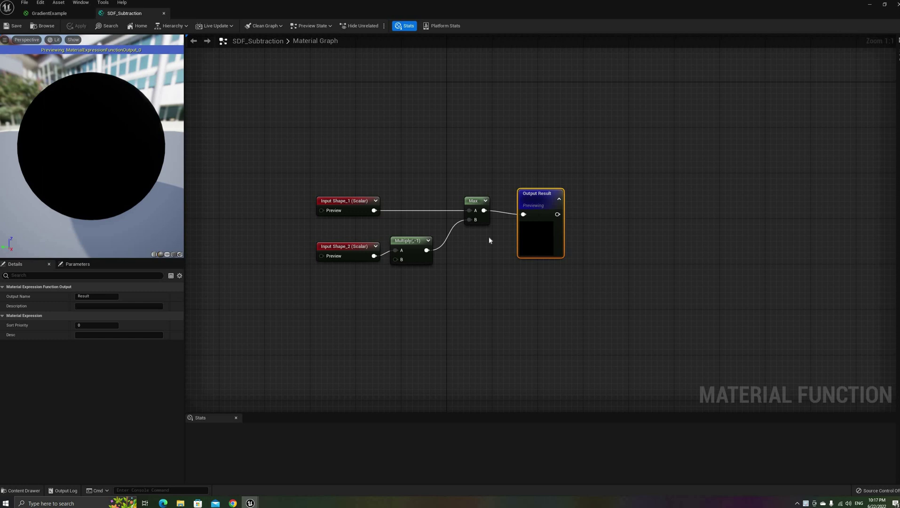
{"action": "left_click", "coordinate": [488, 238]}
{"action": "right_click_drag", "start_coordinate": [489, 238], "coordinate": [509, 230]}
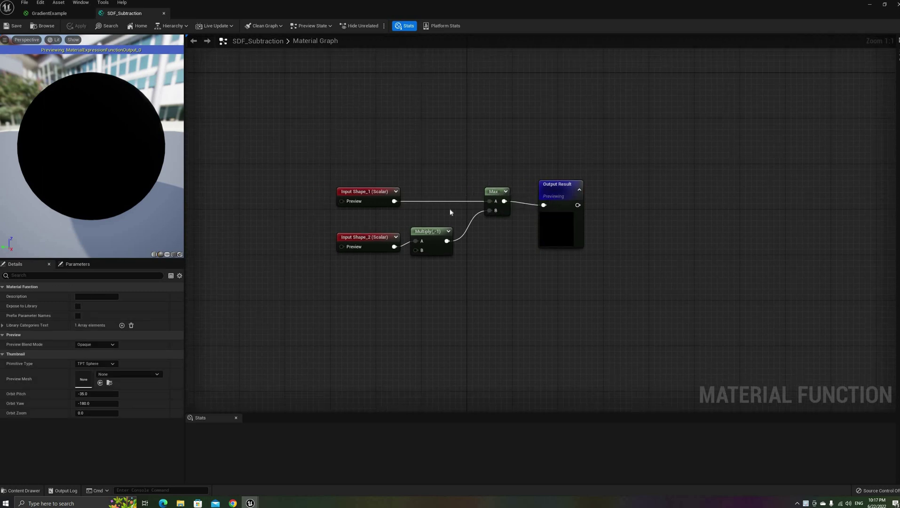
{"action": "left_click", "coordinate": [429, 234]}
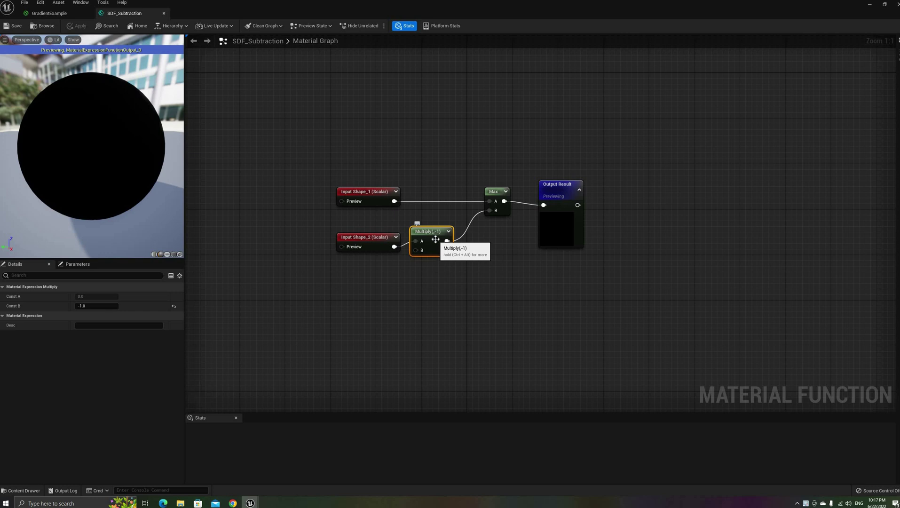
{"action": "left_click", "coordinate": [64, 13]}
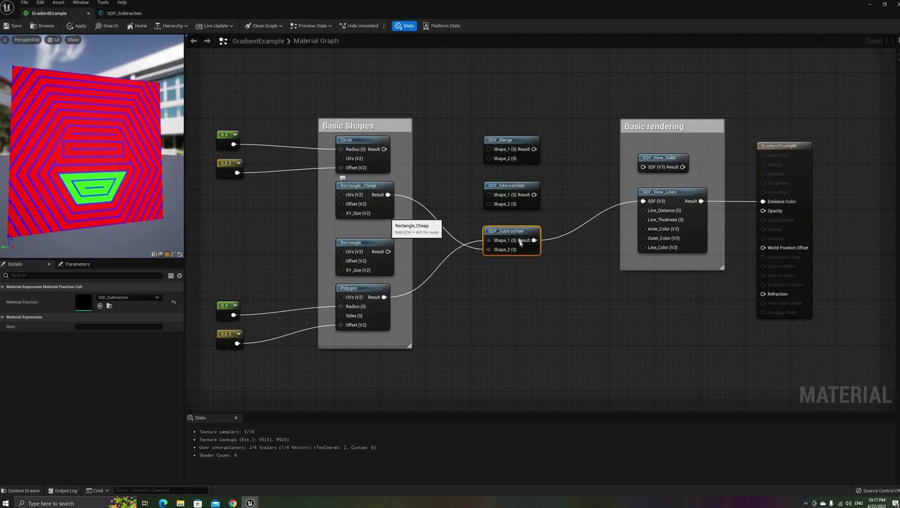
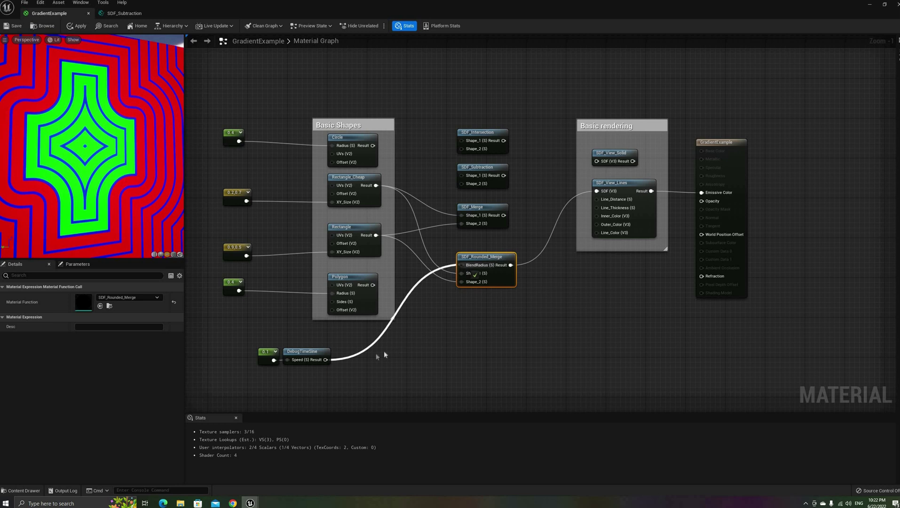
Step: Open the SDF_Rounded_Merge function and preview its Input Shape_1 node
{"action": "scroll", "coordinate": [128, 179], "scroll_direction": "down", "scroll_amount": 3}
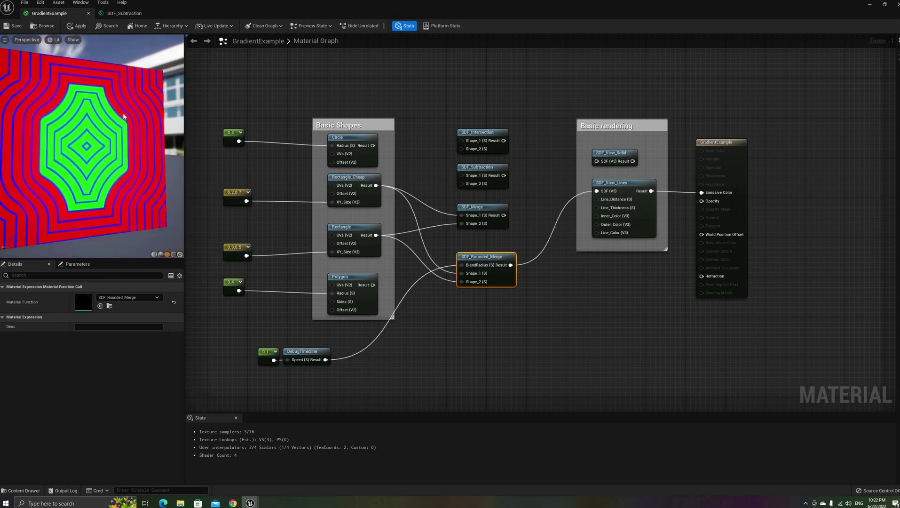
{"action": "double_click", "coordinate": [477, 256]}
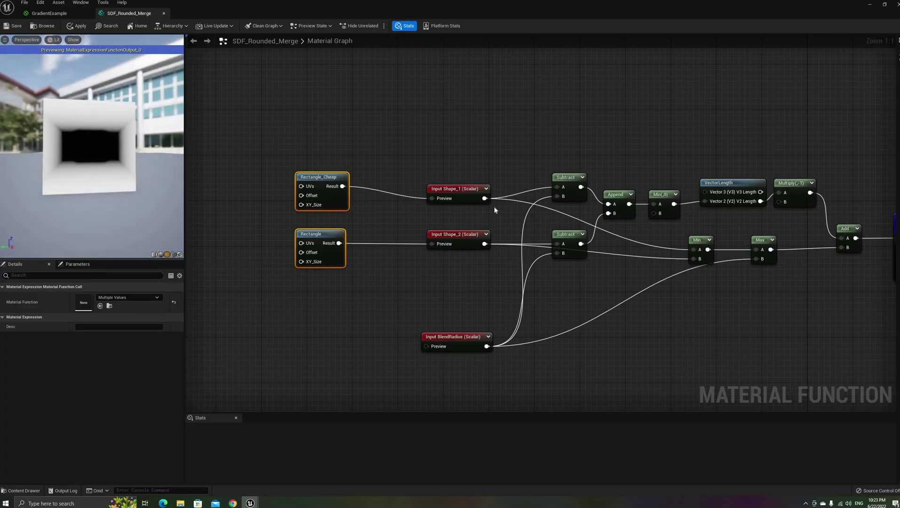
{"action": "right_click_drag", "start_coordinate": [560, 176], "coordinate": [464, 204]}
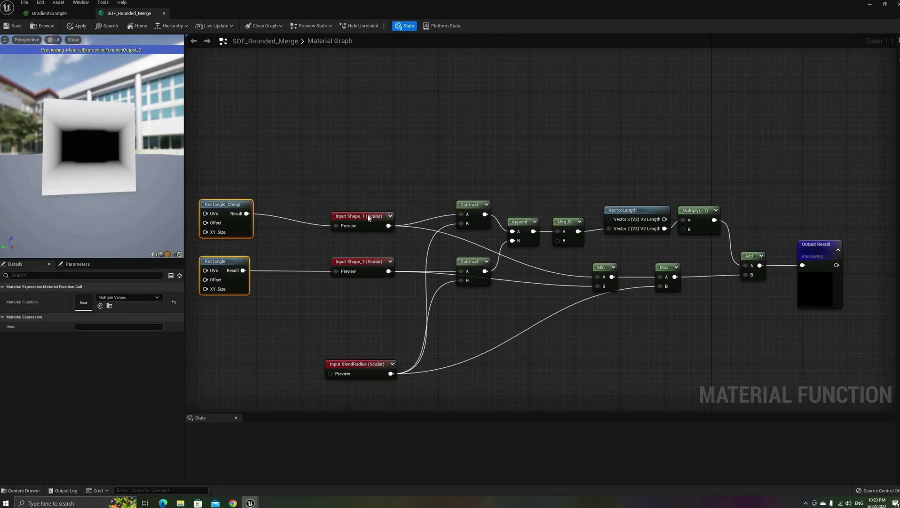
{"action": "left_click", "coordinate": [368, 217]}
{"action": "right_click", "coordinate": [393, 229]}
{"action": "left_click", "coordinate": [404, 231]}
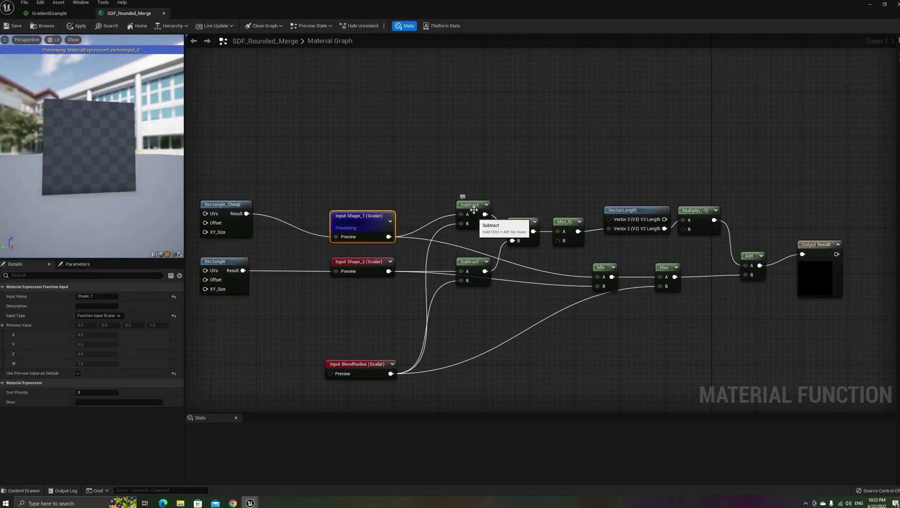
Step: Preview the Subtract node fed by Shape_1 and the Input Shape_2 node in SDF_Rounded_Merge
{"action": "left_click", "coordinate": [474, 211]}
{"action": "right_click", "coordinate": [472, 212]}
{"action": "left_click", "coordinate": [484, 217]}
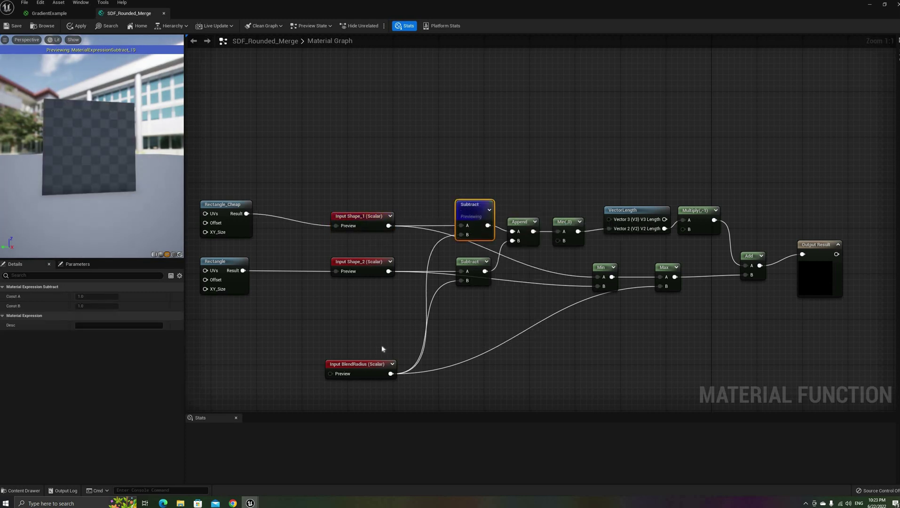
{"action": "left_click", "coordinate": [381, 274]}
{"action": "right_click", "coordinate": [382, 275]}
{"action": "left_click", "coordinate": [392, 282]}
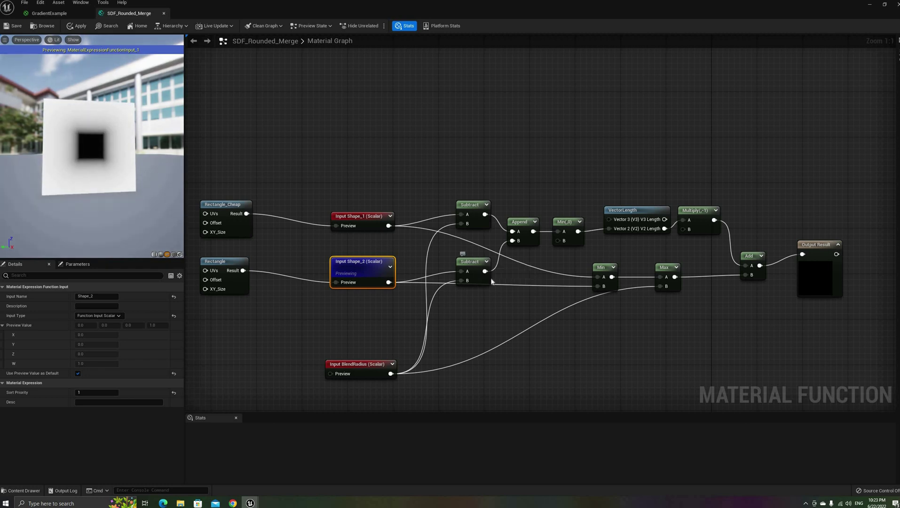
Step: Preview the Subtract node fed by Shape_2 and the Append node in SDF_Rounded_Merge
{"action": "right_click", "coordinate": [475, 268]}
{"action": "left_click", "coordinate": [499, 275]}
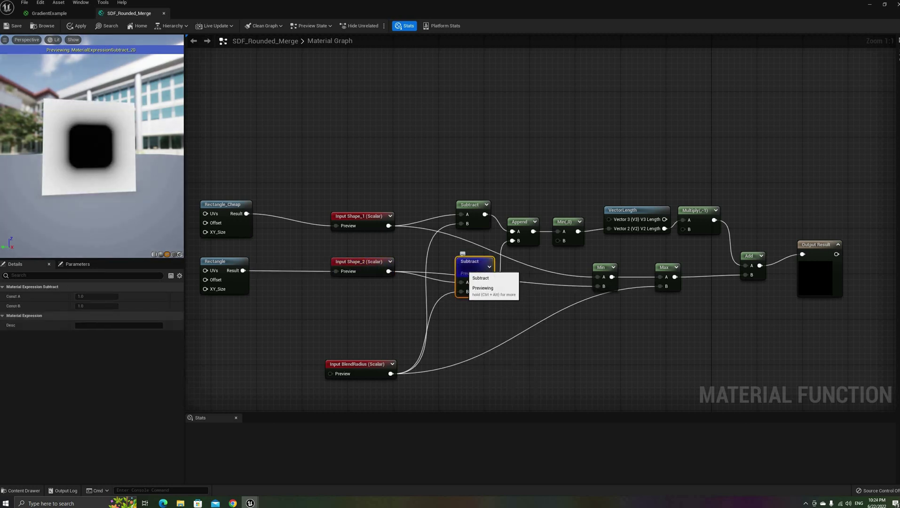
{"action": "scroll", "coordinate": [98, 160], "scroll_direction": "up", "scroll_amount": 3}
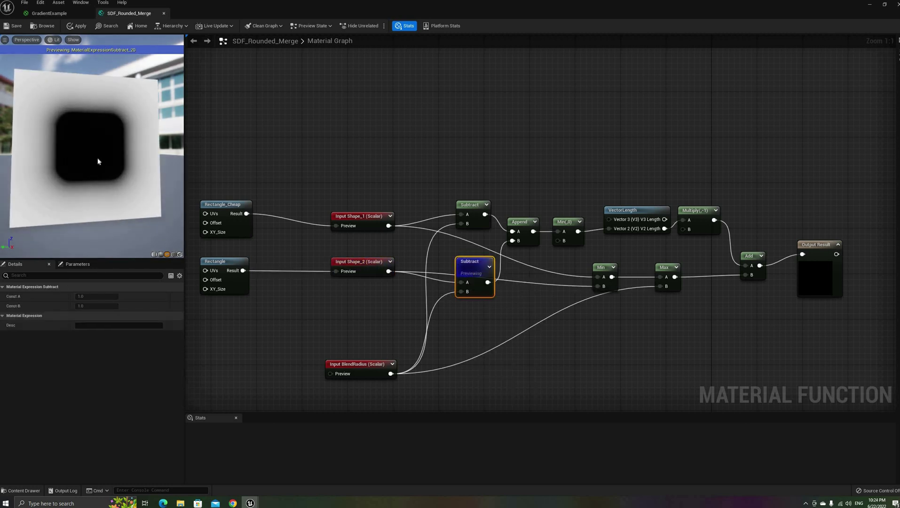
{"action": "right_click", "coordinate": [515, 222]}
{"action": "left_click", "coordinate": [536, 234]}
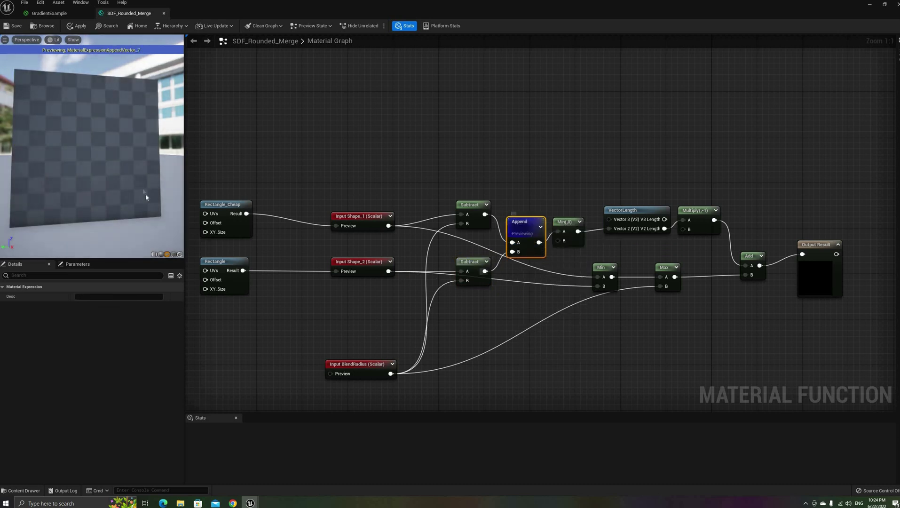
{"action": "scroll", "coordinate": [42, 106], "scroll_direction": "down", "scroll_amount": 1}
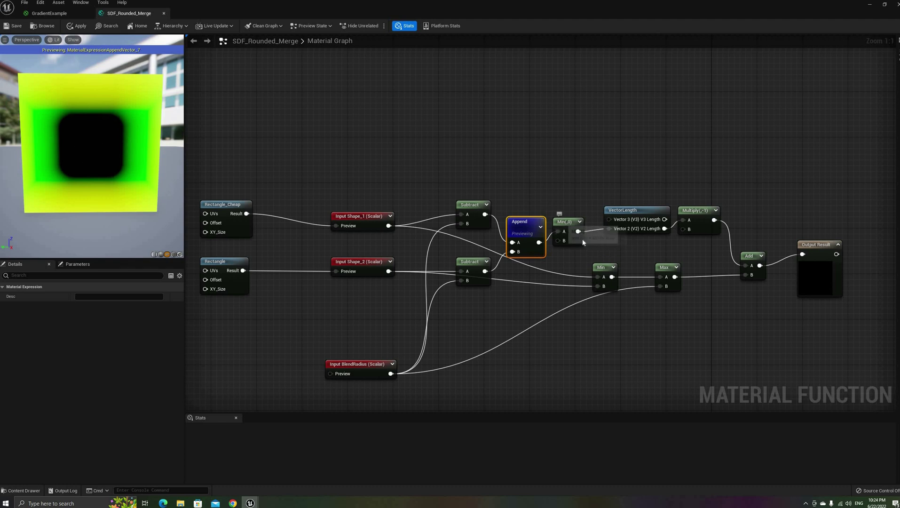
Step: Preview the Min(,0) node that follows Append in SDF_Rounded_Merge
{"action": "right_click", "coordinate": [563, 223]}
{"action": "left_click", "coordinate": [577, 236]}
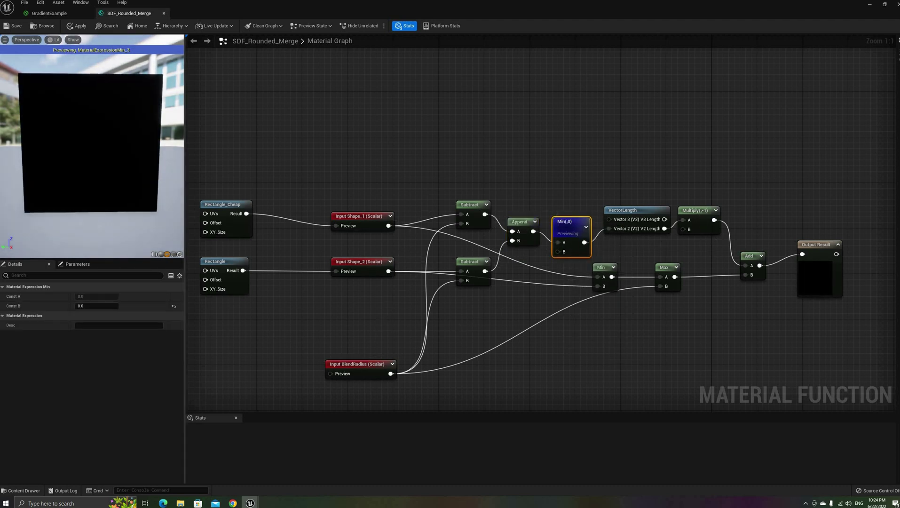
{"action": "left_click", "coordinate": [591, 177]}
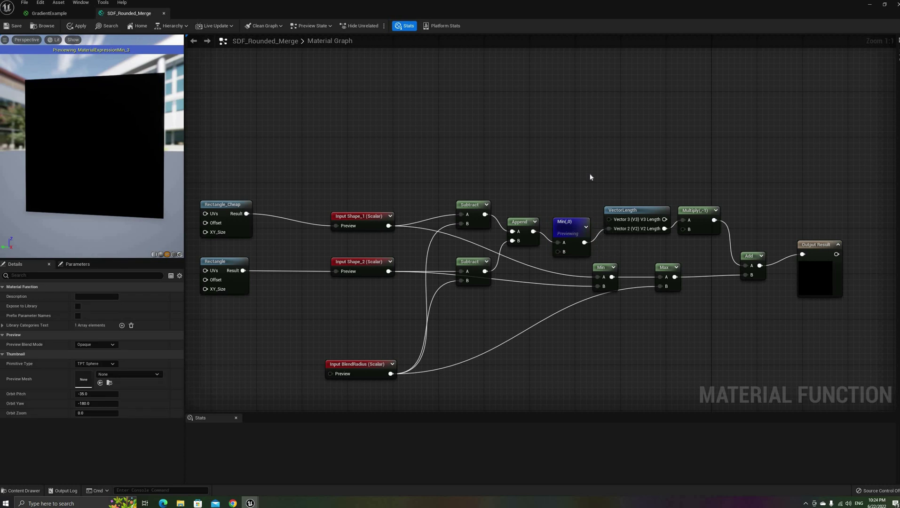
Step: Add an Abs node fed by the Min(,0) output and preview its result
{"action": "right_click", "coordinate": [579, 164]}
{"action": "type", "text": "ab"}
{"action": "left_click", "coordinate": [604, 184]}
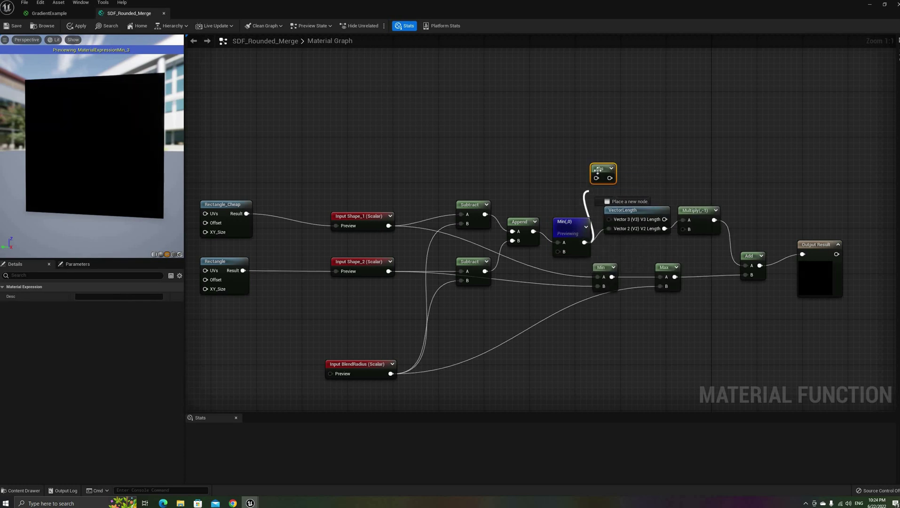
{"action": "right_click", "coordinate": [598, 170]}
{"action": "left_click", "coordinate": [621, 183]}
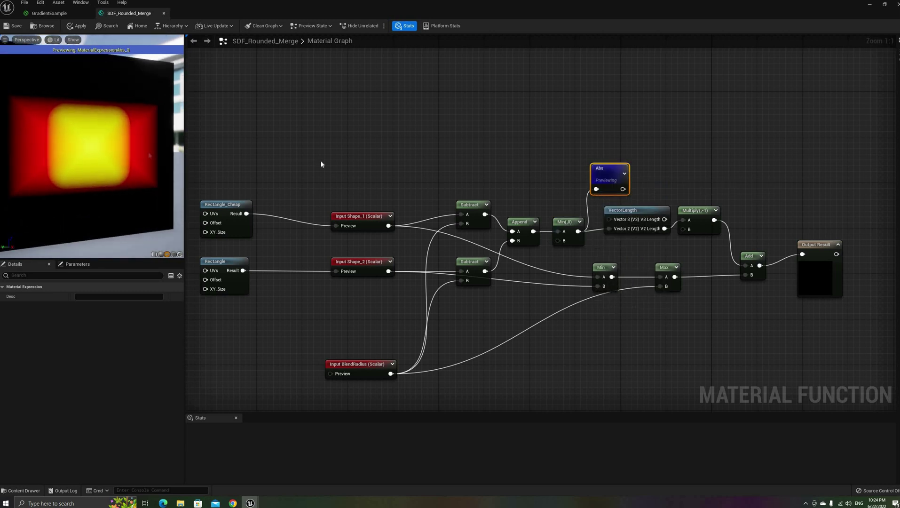
Step: Connect the Multiply(,-1) output to the Abs node and preview the absolute result
{"action": "right_click_drag", "start_coordinate": [666, 190], "coordinate": [644, 220]}
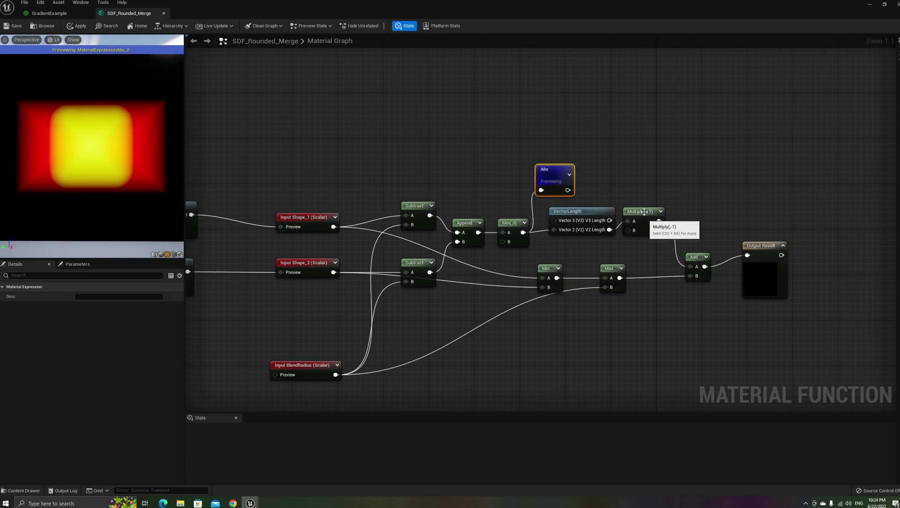
{"action": "right_click", "coordinate": [643, 216]}
{"action": "left_click", "coordinate": [661, 225]}
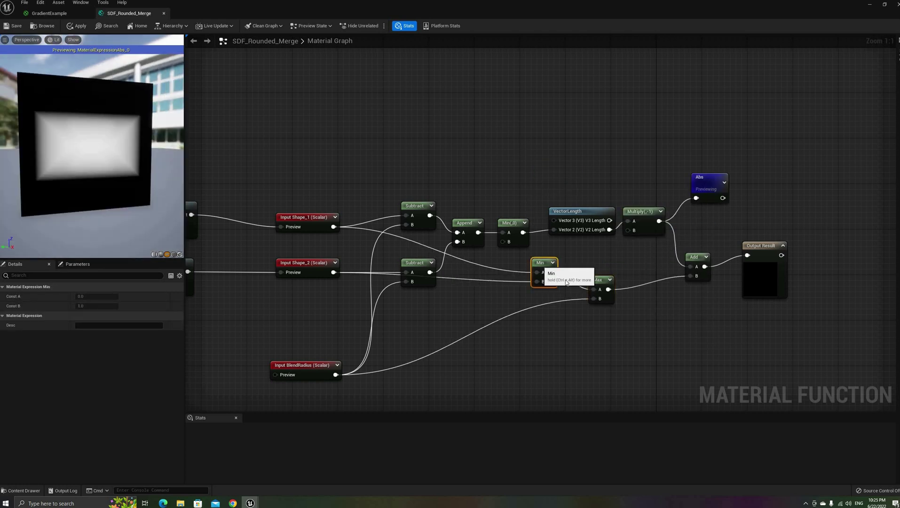
Step: Preview the Min node combining Shape_1 and Shape_2, and the Max node that compares it with BlendRadius
{"action": "right_click", "coordinate": [540, 263]}
{"action": "left_click", "coordinate": [571, 278]}
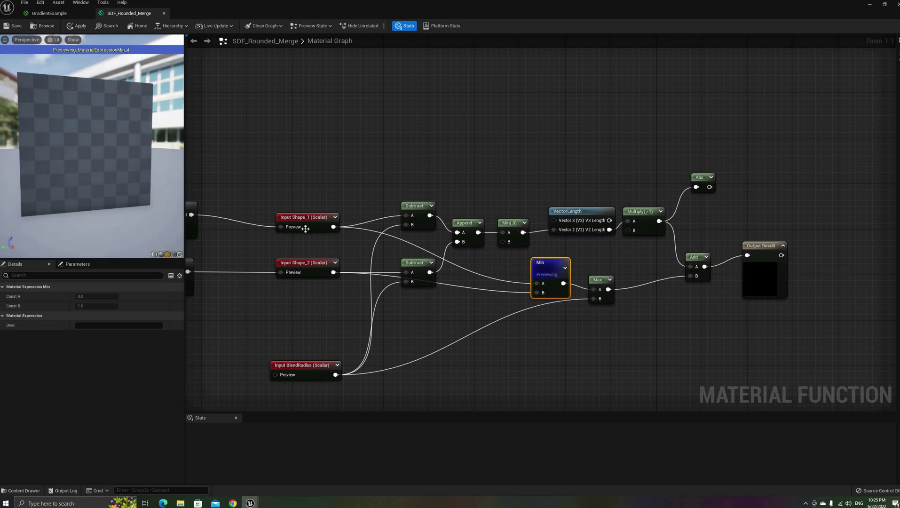
{"action": "right_click", "coordinate": [599, 280]}
{"action": "left_click", "coordinate": [625, 294]}
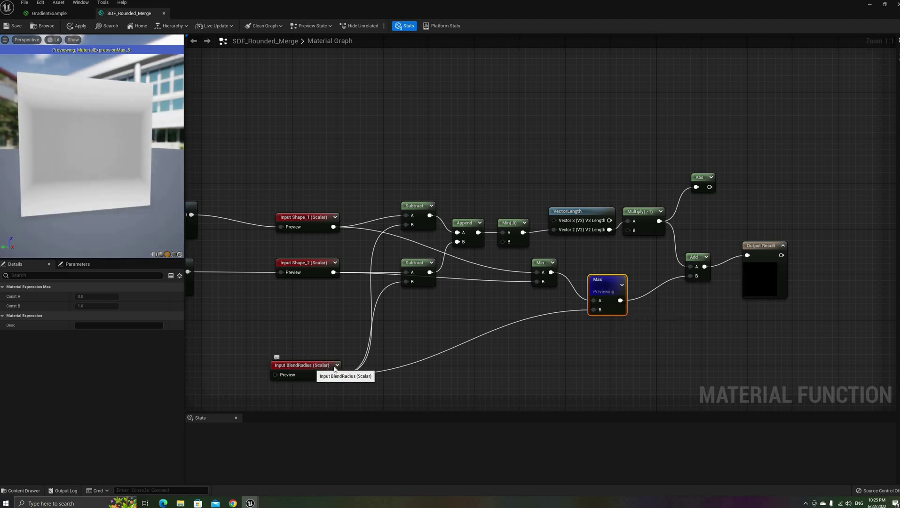
Step: Preview the final Add node of SDF_Rounded_Merge and inspect the merged shape up close
{"action": "right_click", "coordinate": [710, 274]}
{"action": "left_click", "coordinate": [721, 278]}
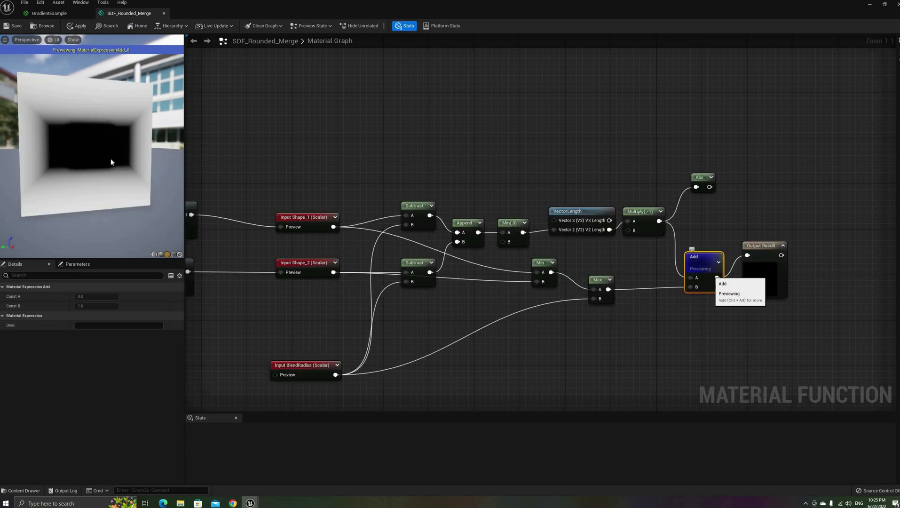
{"action": "scroll", "coordinate": [105, 142], "scroll_direction": "up", "scroll_amount": 5}
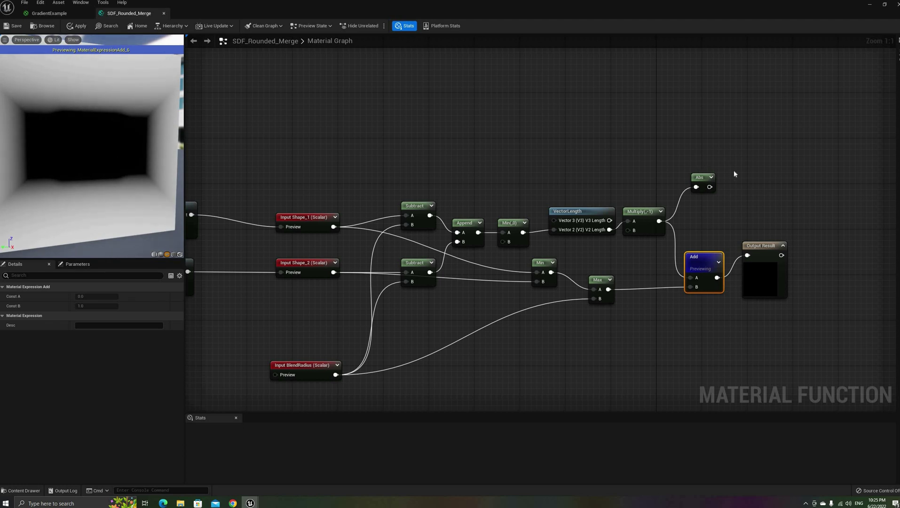
Step: Delete the Abs, Rectangle_Cheap and Rectangle nodes, and close SDF_Rounded_Merge without applying the changes
{"action": "left_click", "coordinate": [702, 186]}
{"action": "key", "text": "Delete"}
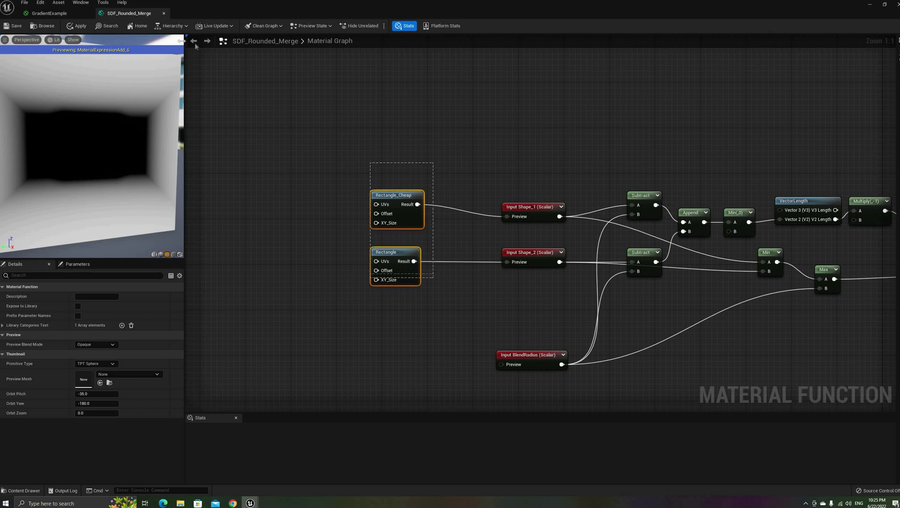
{"action": "key", "text": "Delete"}
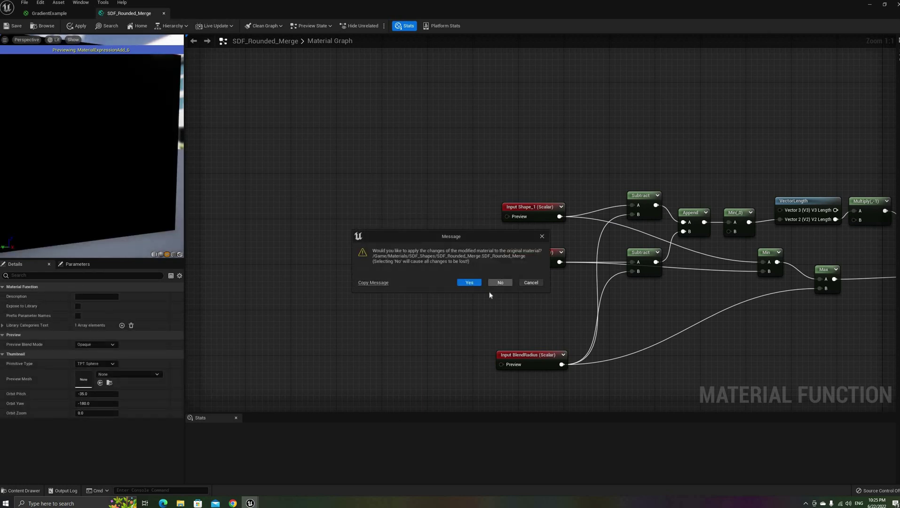
{"action": "left_click", "coordinate": [499, 282]}
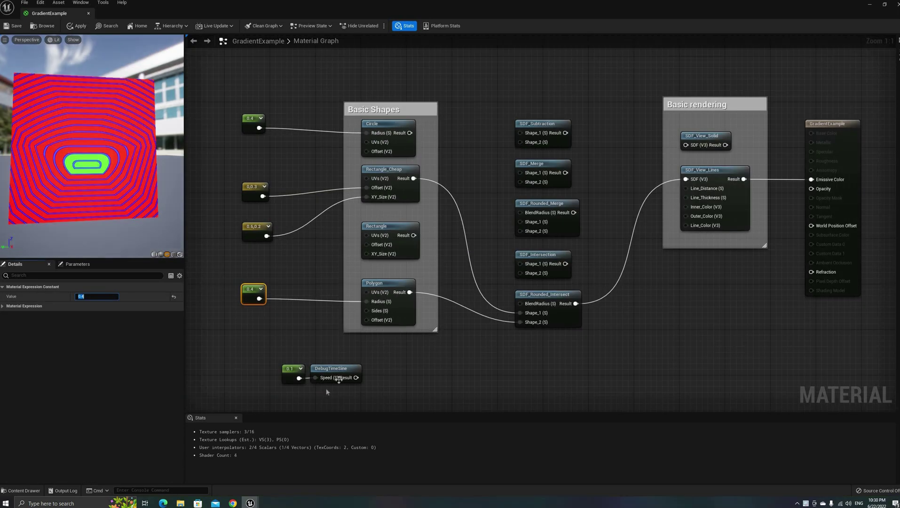
Step: Connect the DebugTimeSine result to the BlendRadius input of SDF_Rounded_Intersect
{"action": "left_click_drag", "start_coordinate": [355, 377], "coordinate": [521, 304]}
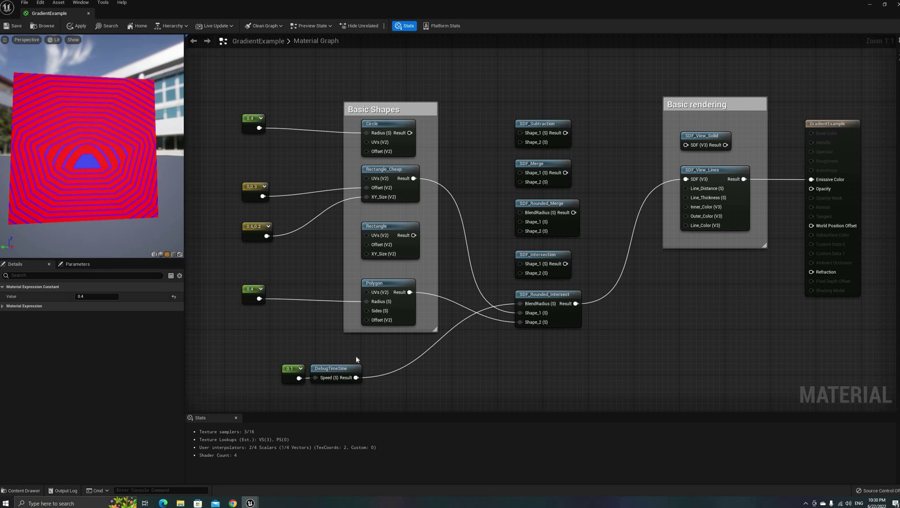
{"action": "left_click_drag", "start_coordinate": [356, 357], "coordinate": [309, 346]}
{"action": "right_click_drag", "start_coordinate": [553, 292], "coordinate": [459, 289]}
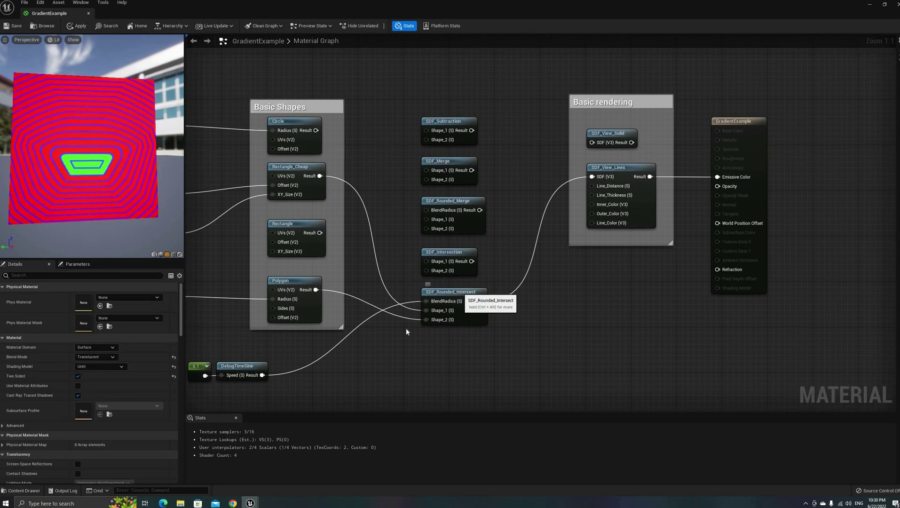
Step: Open the SDF_Rounded_Intersect function and move its Shape_1, Shape_2 and BlendRadius input nodes farther from the Add nodes, aligned in a column
{"action": "double_click", "coordinate": [438, 322]}
{"action": "left_click", "coordinate": [380, 317]}
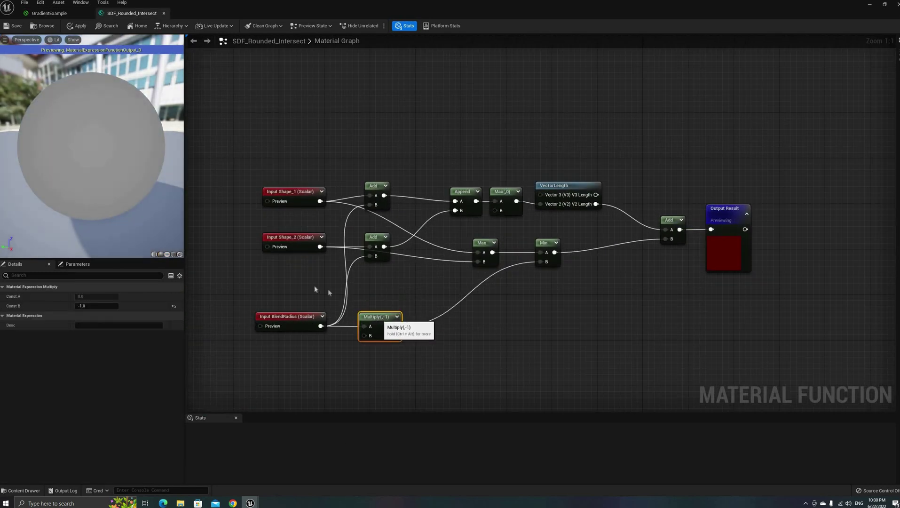
{"action": "left_click_drag", "start_coordinate": [300, 242], "coordinate": [275, 238]}
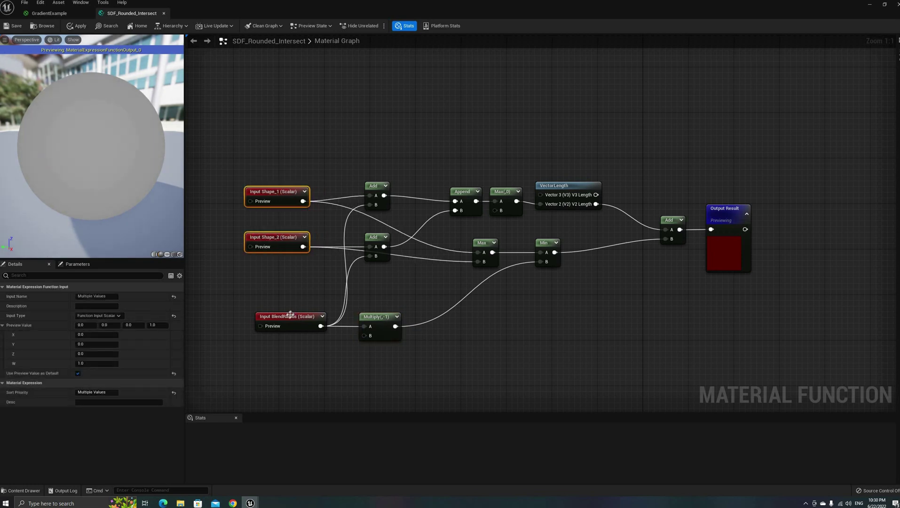
{"action": "left_click", "coordinate": [284, 288]}
{"action": "left_click_drag", "start_coordinate": [289, 314], "coordinate": [279, 314]}
{"action": "left_click", "coordinate": [284, 285]}
{"action": "left_click", "coordinate": [284, 285]}
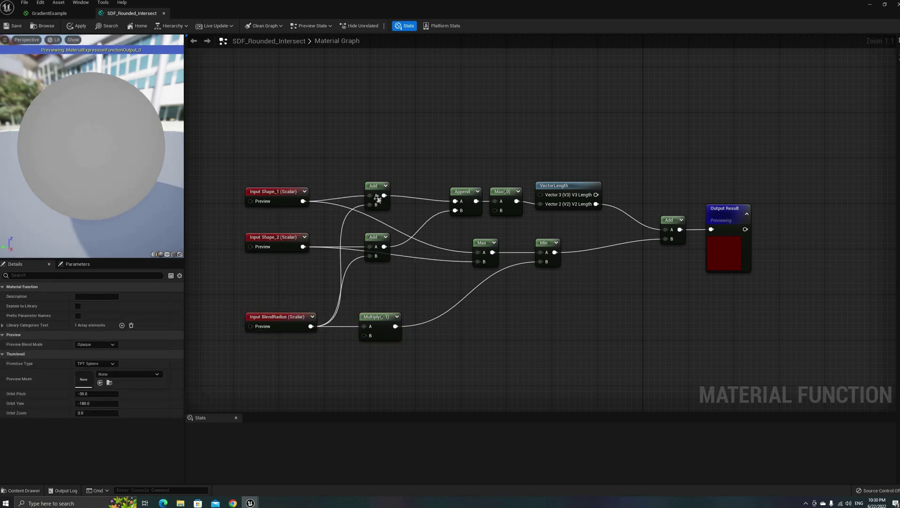
Step: Tighten the SDF_Rounded_Intersect layout by moving the Append, Max(,0) and Min nodes closer to their inputs
{"action": "right_click_drag", "start_coordinate": [386, 216], "coordinate": [318, 229]}
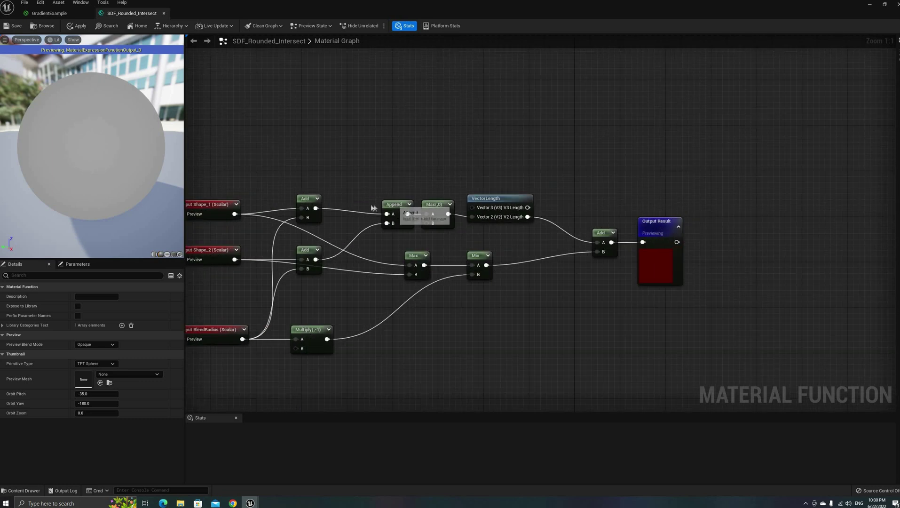
{"action": "left_click", "coordinate": [416, 207]}
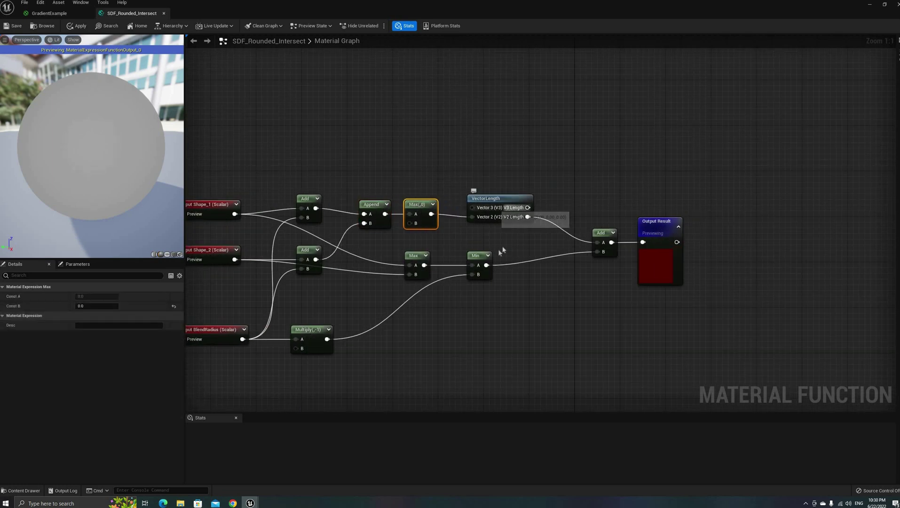
{"action": "left_click_drag", "start_coordinate": [479, 255], "coordinate": [457, 255]}
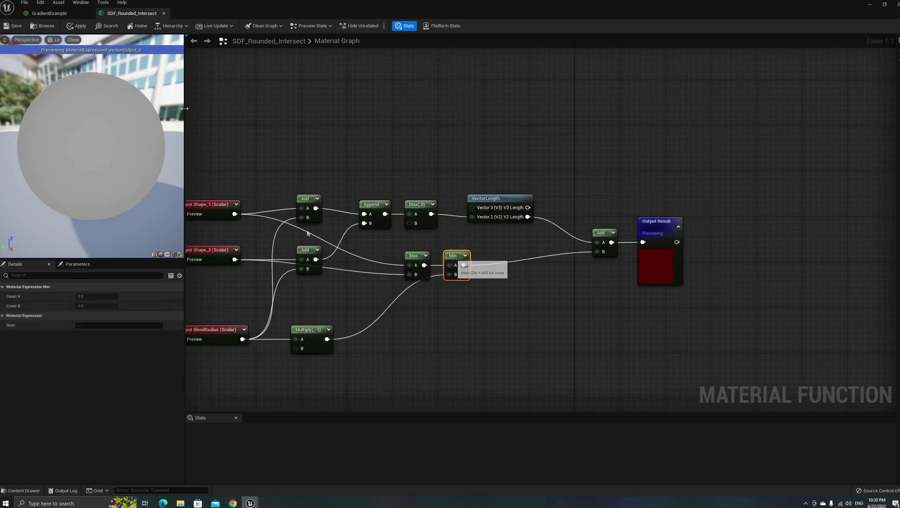
Step: Open the SDF_Rounded_Merge function and compare its node graph with SDF_Rounded_Intersect
{"action": "left_click", "coordinate": [61, 14]}
{"action": "double_click", "coordinate": [463, 203]}
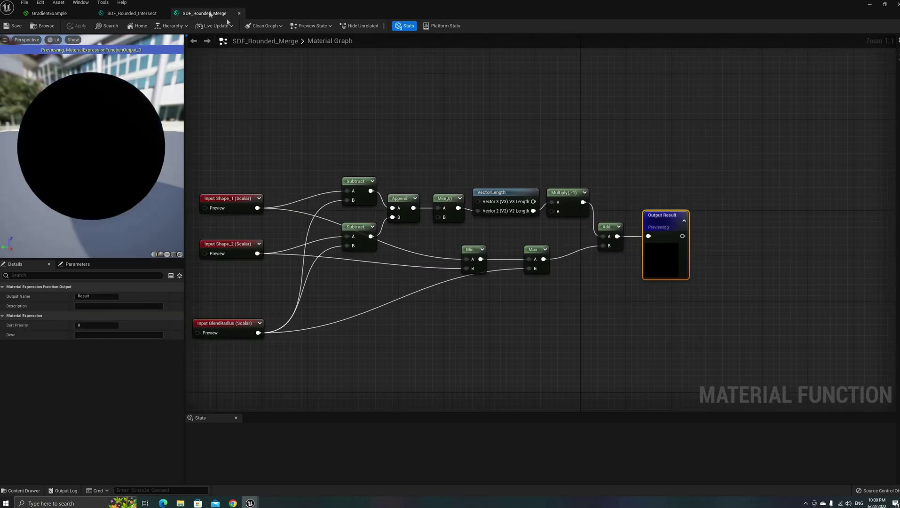
{"action": "left_click", "coordinate": [132, 13]}
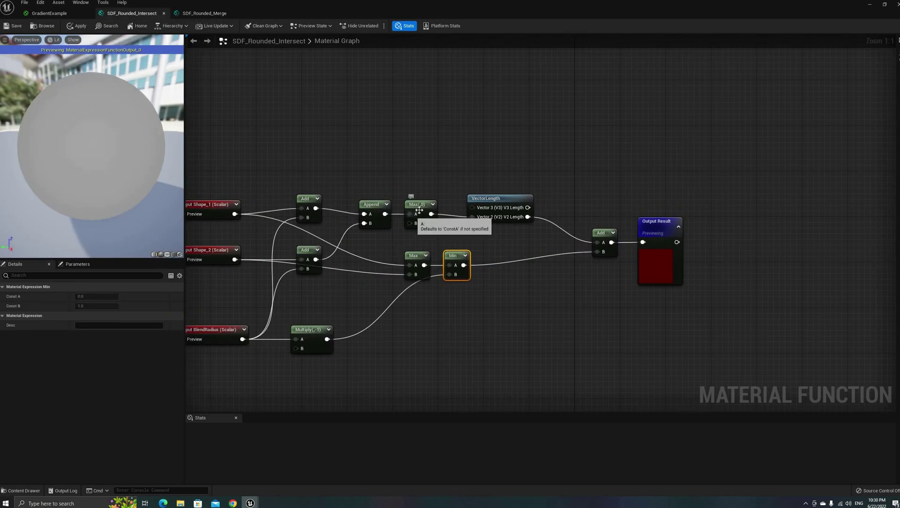
{"action": "left_click", "coordinate": [187, 15]}
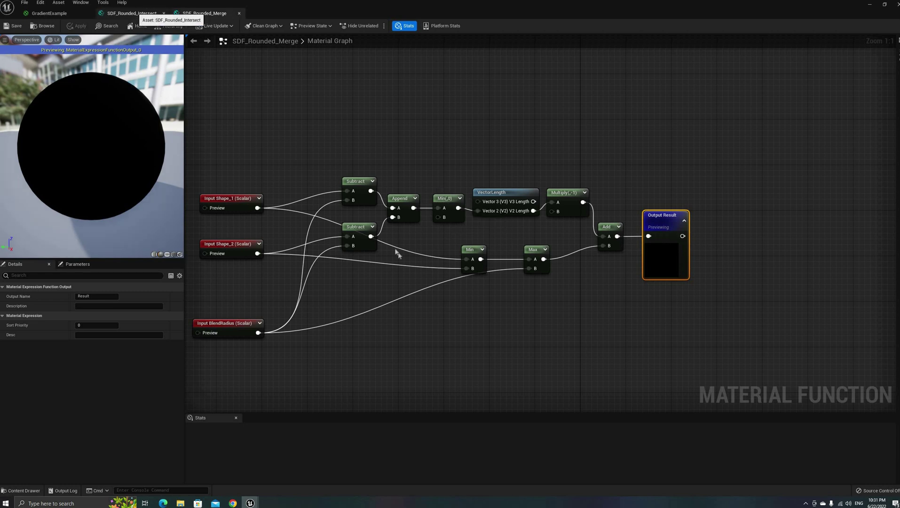
{"action": "left_click", "coordinate": [132, 13]}
Step: Reposition the Max and Min nodes in SDF_Rounded_Intersect so they sit in one row with more space between them
{"action": "right_click_drag", "start_coordinate": [481, 310], "coordinate": [510, 289]}
{"action": "left_click_drag", "start_coordinate": [446, 235], "coordinate": [476, 227]}
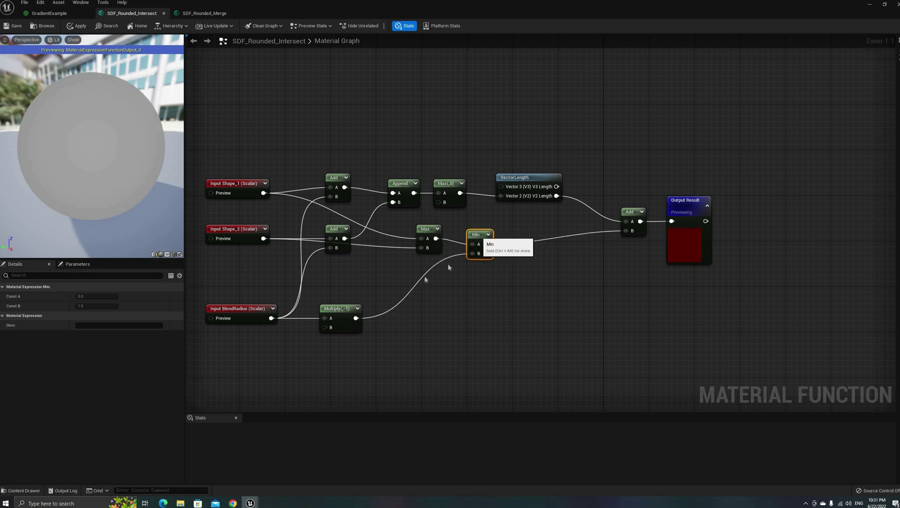
{"action": "right_click_drag", "start_coordinate": [431, 272], "coordinate": [494, 242]}
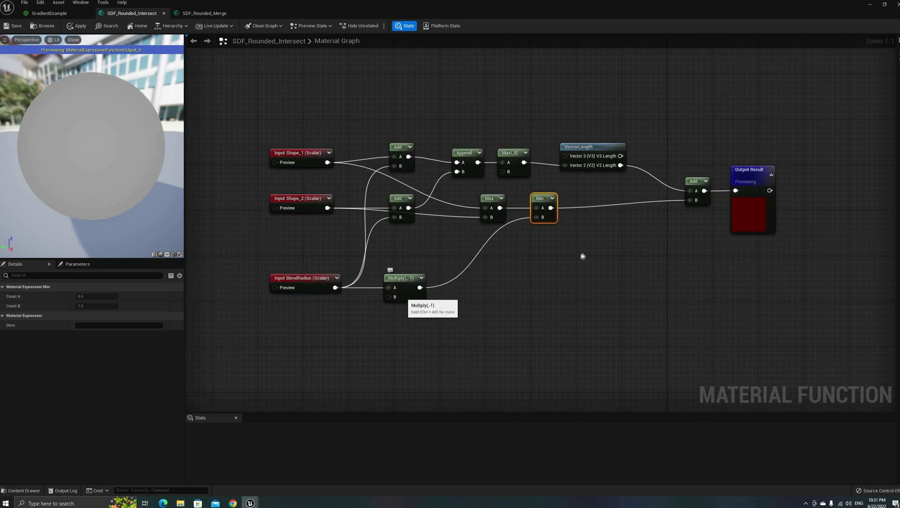
{"action": "right_click_drag", "start_coordinate": [580, 259], "coordinate": [557, 291]}
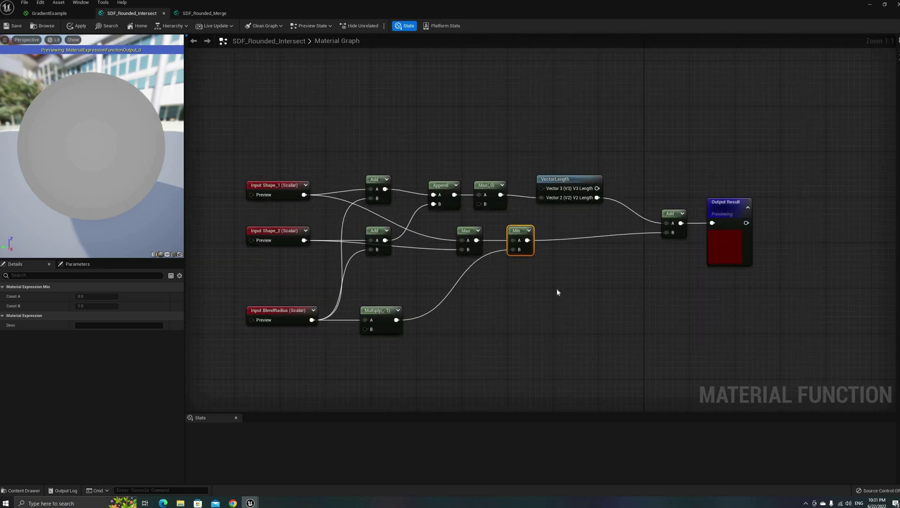
Step: Close the SDF_Rounded_Intersect and SDF_Rounded_Merge functions
{"action": "left_click", "coordinate": [164, 13]}
{"action": "key", "text": "Return"}
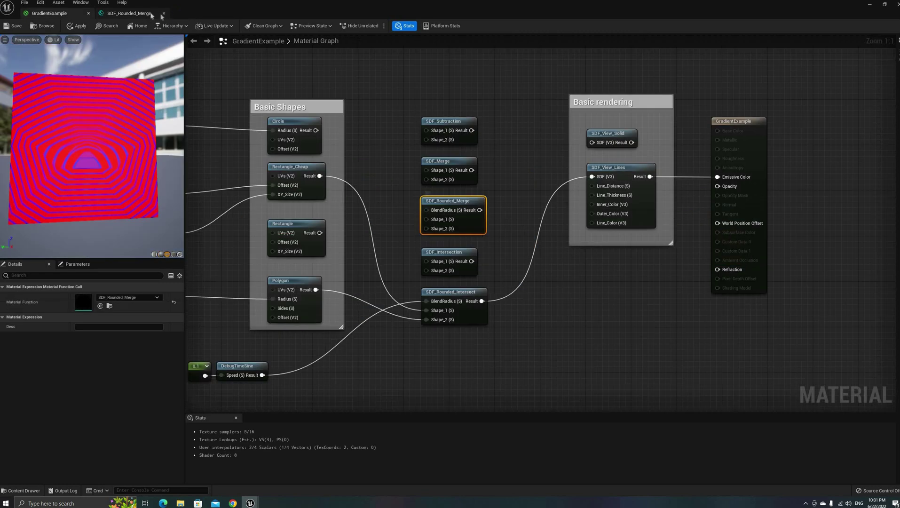
{"action": "left_click", "coordinate": [164, 13]}
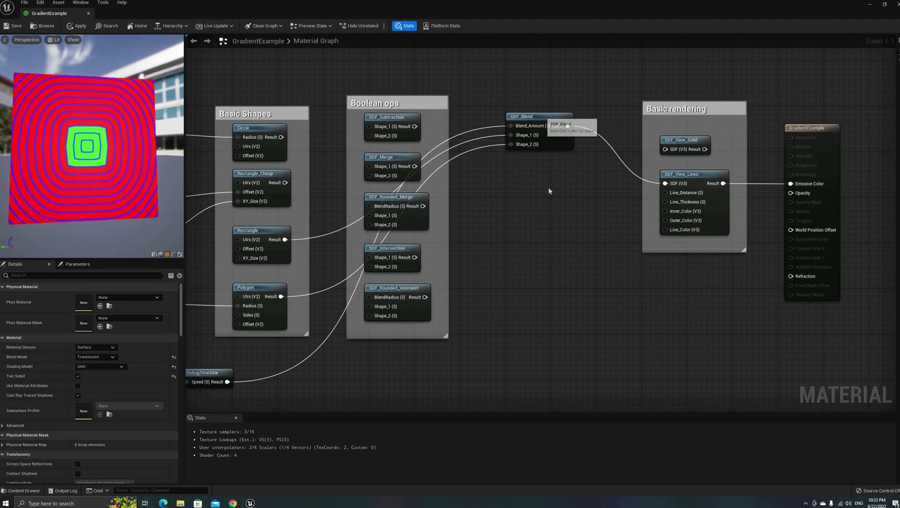
Step: Open the SDF_Blend function from the GradientExample graph
{"action": "left_click", "coordinate": [540, 115]}
{"action": "right_click_drag", "start_coordinate": [549, 191], "coordinate": [536, 218]}
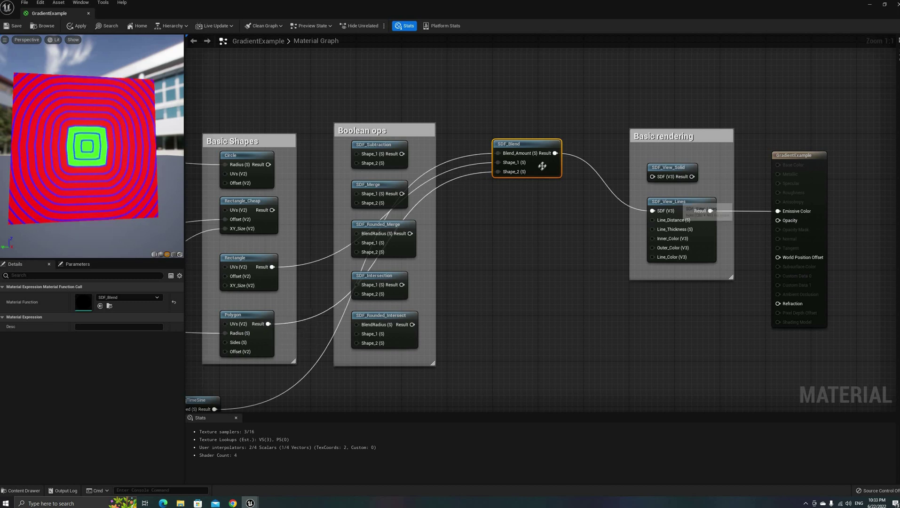
{"action": "double_click", "coordinate": [510, 144]}
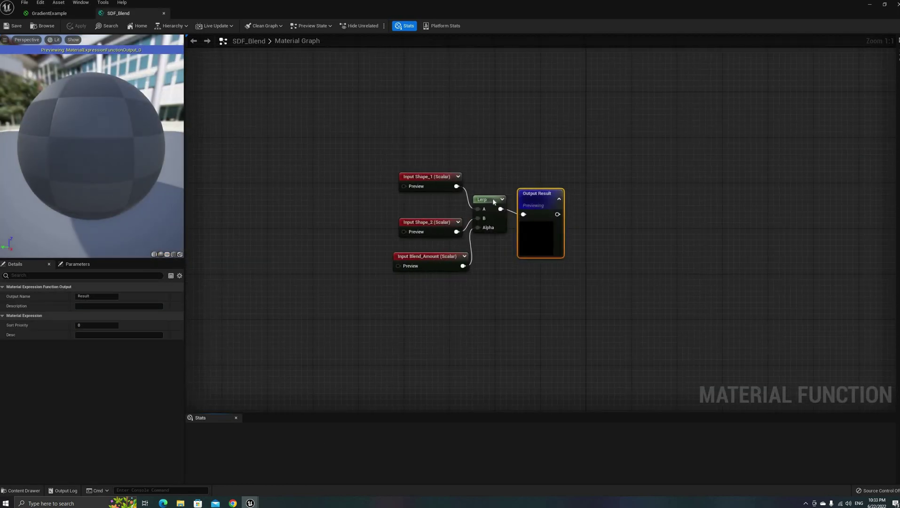
Step: Shift the Lerp and Blend_Amount nodes slightly in SDF_Blend, and close the function
{"action": "left_click_drag", "start_coordinate": [493, 202], "coordinate": [499, 201]}
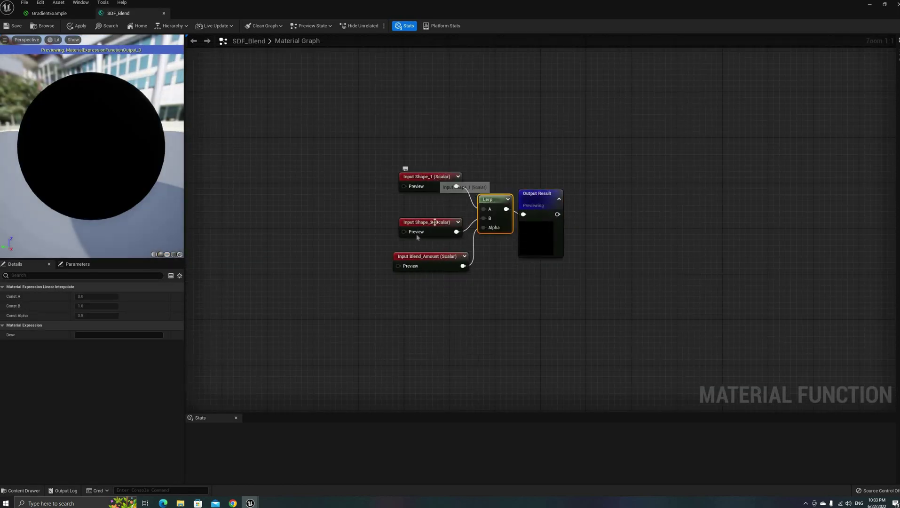
{"action": "left_click_drag", "start_coordinate": [425, 259], "coordinate": [418, 260]}
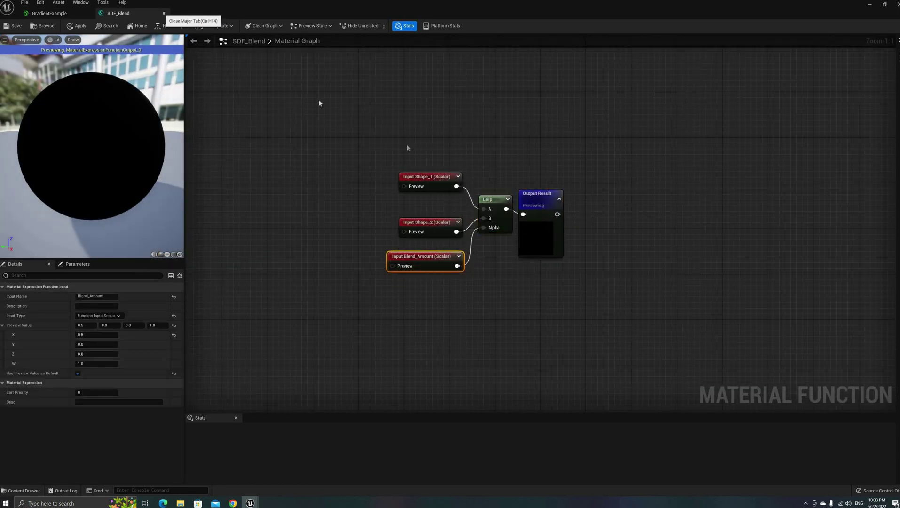
{"action": "left_click", "coordinate": [468, 282]}
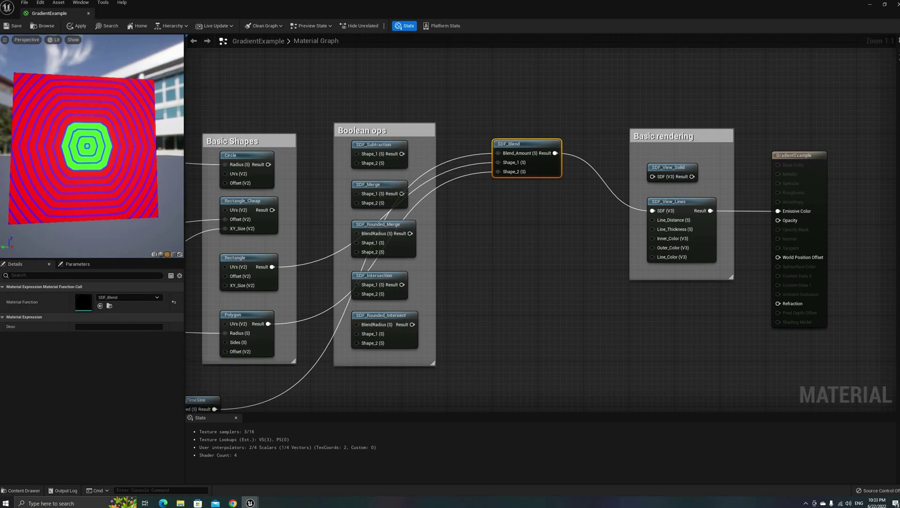
Step: Merge Rectangle_Cheap and Rectangle through SDF_Merge and feed the result into Shape_1 of SDF_Blend
{"action": "left_click_drag", "start_coordinate": [272, 209], "coordinate": [358, 194]}
{"action": "left_click_drag", "start_coordinate": [273, 266], "coordinate": [497, 163]}
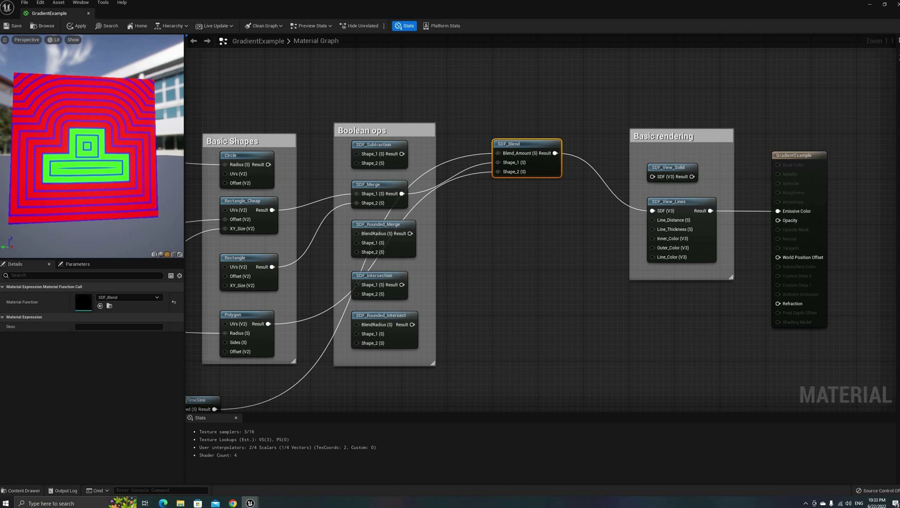
{"action": "left_click", "coordinate": [465, 304]}
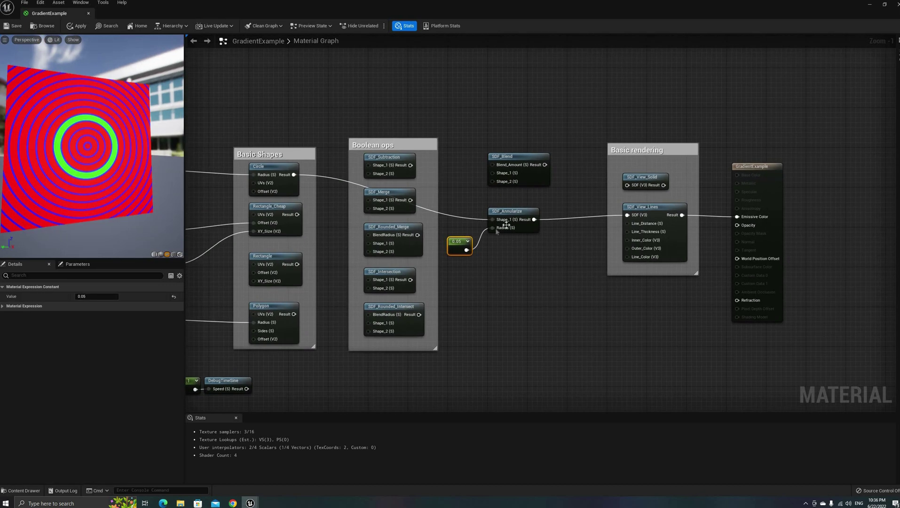
Step: Feed Rectangle_Cheap, Rectangle and Polygon one after another into Shape_1 of SDF_Annularize
{"action": "left_click", "coordinate": [482, 219]}
{"action": "left_click_drag", "start_coordinate": [296, 214], "coordinate": [492, 219]}
{"action": "left_click_drag", "start_coordinate": [296, 264], "coordinate": [492, 219]}
{"action": "left_click_drag", "start_coordinate": [294, 314], "coordinate": [492, 219]}
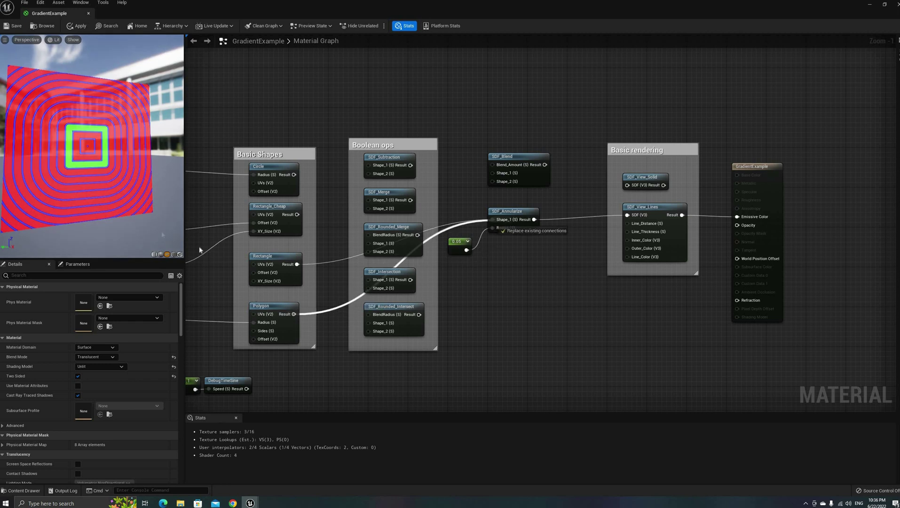
Step: Open the SDF_Annularize function, switch its preview mesh to a plane and turn the preview toward its face
{"action": "double_click", "coordinate": [514, 213]}
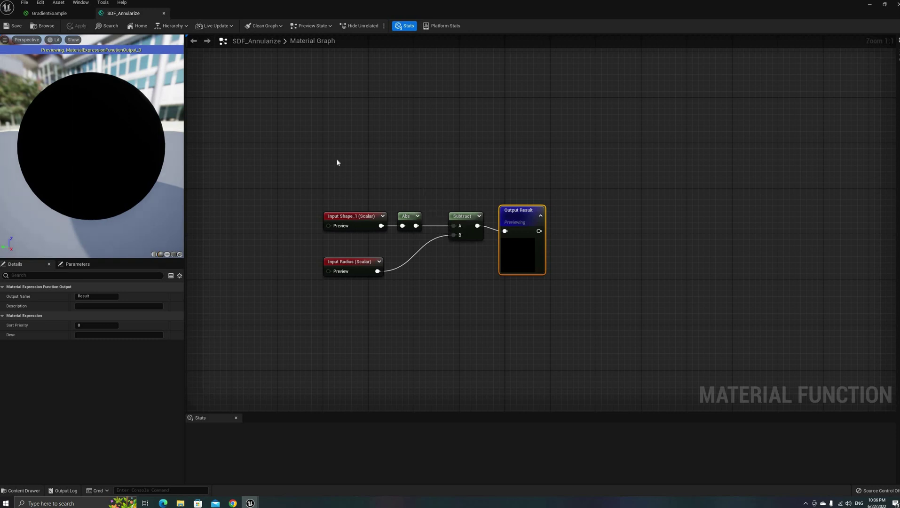
{"action": "left_click", "coordinate": [178, 254]}
{"action": "left_click", "coordinate": [167, 254]}
{"action": "left_click_drag", "start_coordinate": [86, 146], "coordinate": [100, 143]}
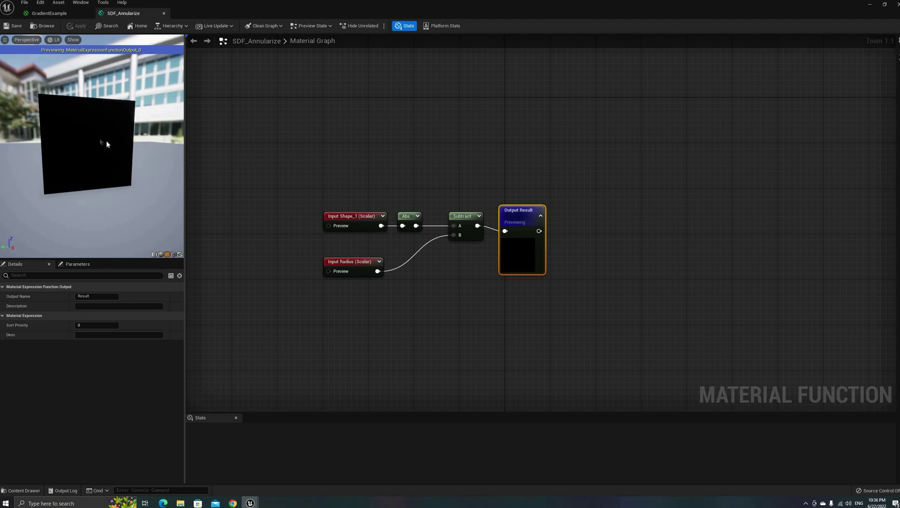
Step: Move the Subtract node closer to Abs, select the Radius input, and return to the GradientExample graph
{"action": "left_click_drag", "start_coordinate": [459, 216], "coordinate": [447, 215]}
{"action": "left_click_drag", "start_coordinate": [340, 262], "coordinate": [340, 263]}
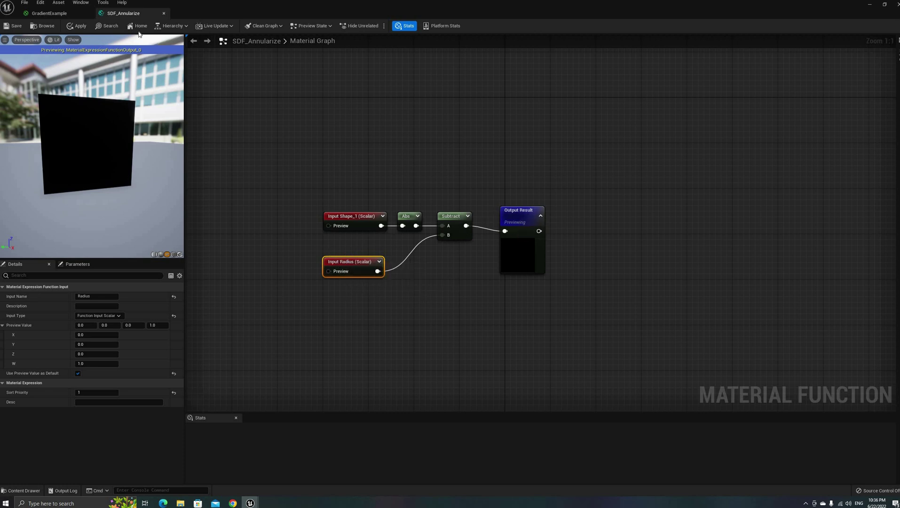
{"action": "left_click", "coordinate": [69, 14]}
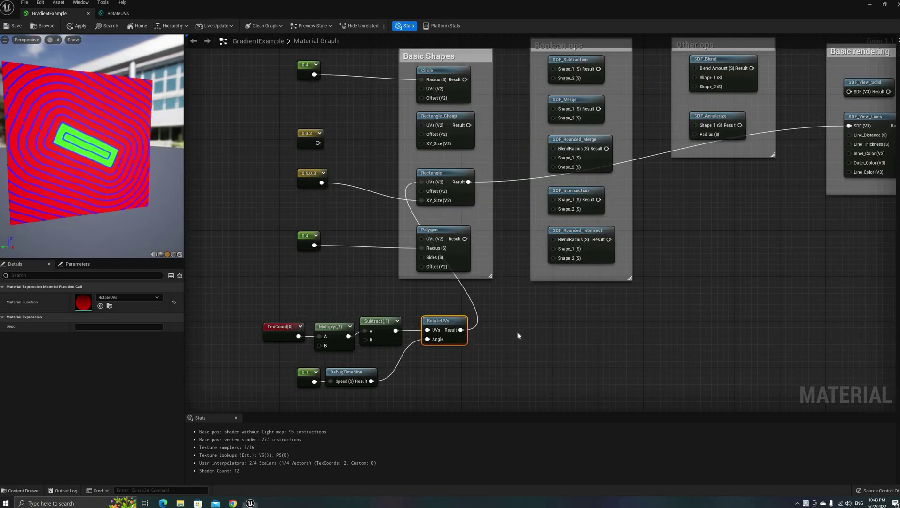
Step: Open the RotateUVs function from the GradientExample graph
{"action": "left_click", "coordinate": [451, 352]}
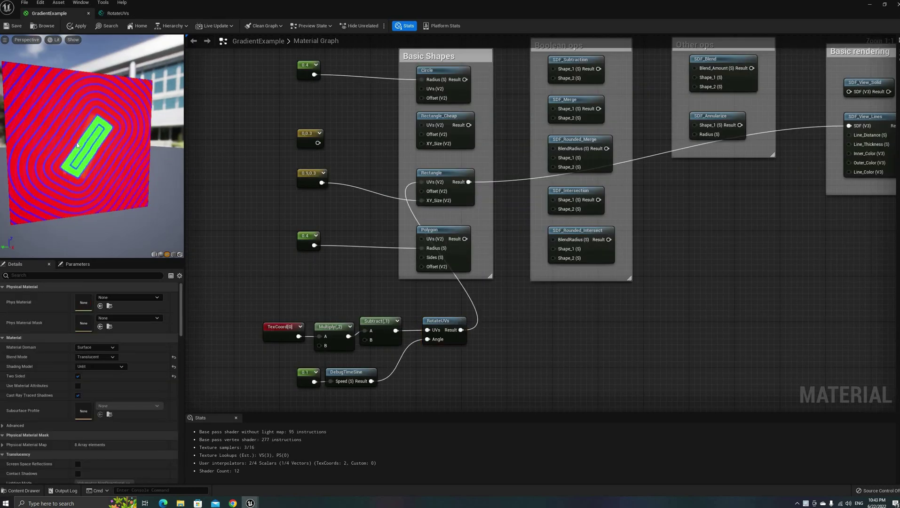
{"action": "left_click", "coordinate": [446, 334]}
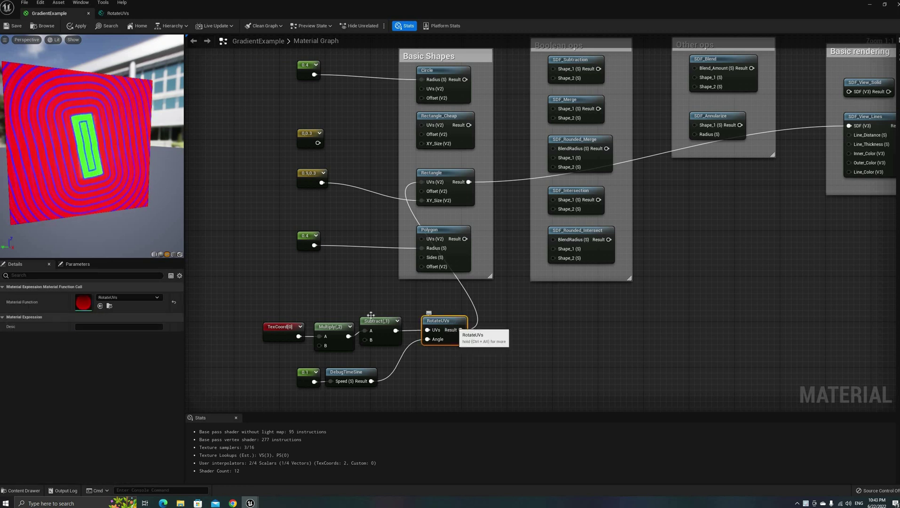
{"action": "double_click", "coordinate": [437, 330]}
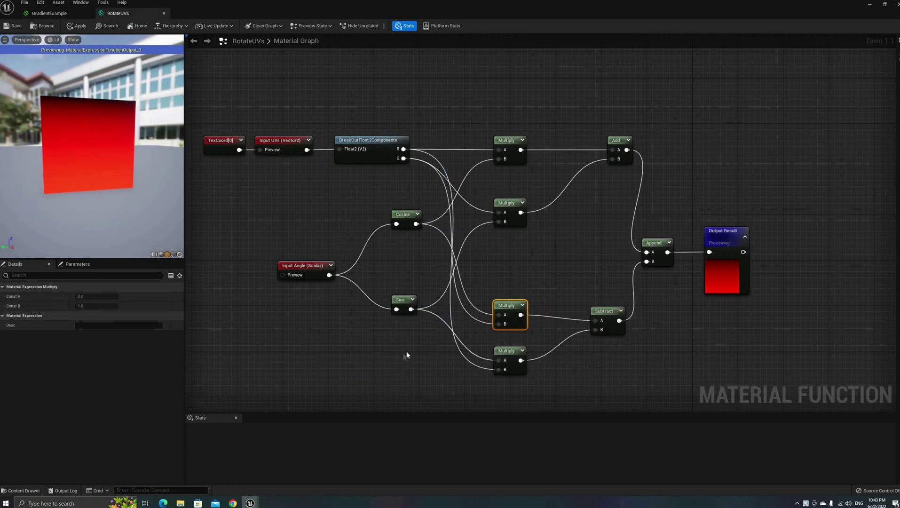
Step: Reposition the Cosine and Sine nodes in line and move the Add node between the two upper Multiply nodes
{"action": "left_click_drag", "start_coordinate": [416, 233], "coordinate": [399, 234]}
{"action": "left_click_drag", "start_coordinate": [410, 318], "coordinate": [394, 330]}
{"action": "left_click", "coordinate": [516, 174]}
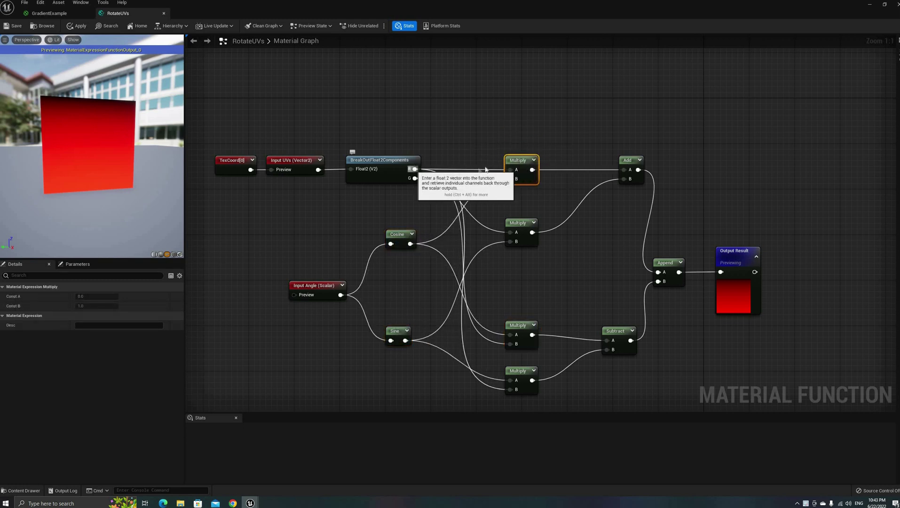
{"action": "left_click_drag", "start_coordinate": [627, 161], "coordinate": [600, 189]}
{"action": "left_click", "coordinate": [520, 225]}
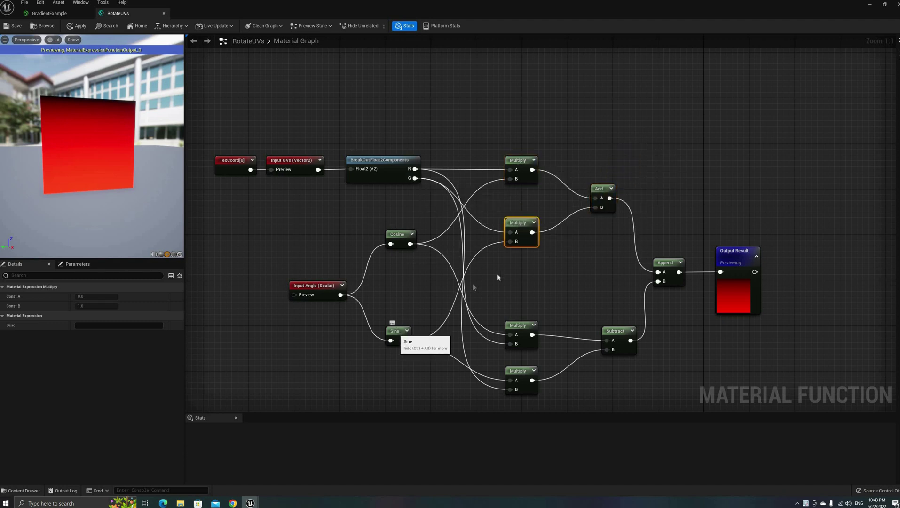
Step: Move the Subtract node between the two lower Multiply nodes, raise the third Multiply, and nudge the Append node
{"action": "left_click_drag", "start_coordinate": [613, 332], "coordinate": [589, 339]}
{"action": "left_click_drag", "start_coordinate": [525, 327], "coordinate": [520, 311]}
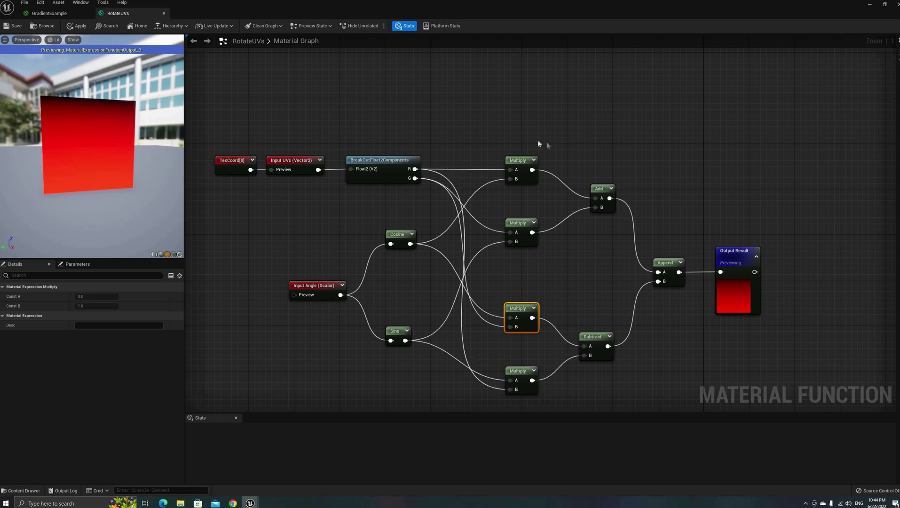
{"action": "left_click_drag", "start_coordinate": [662, 264], "coordinate": [669, 264]}
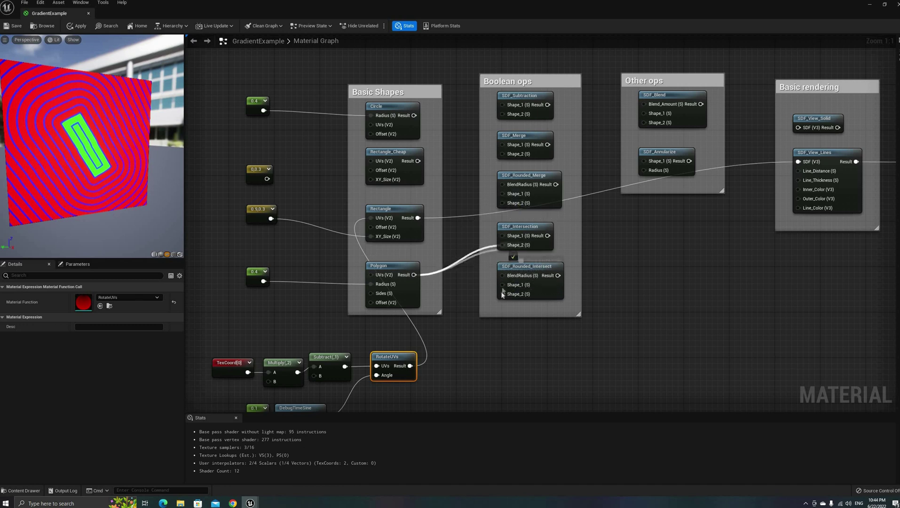
Step: Combine Rectangle and Polygon in SDF_Rounded_Intersect, feed it into Shape_1 of SDF_Annularize, and drive its Radius with DebugTimeSine
{"action": "left_click_drag", "start_coordinate": [502, 294], "coordinate": [502, 294]}
{"action": "left_click_drag", "start_coordinate": [418, 217], "coordinate": [502, 284]}
{"action": "left_click_drag", "start_coordinate": [558, 275], "coordinate": [645, 164]}
{"action": "left_click_drag", "start_coordinate": [644, 163], "coordinate": [644, 162]}
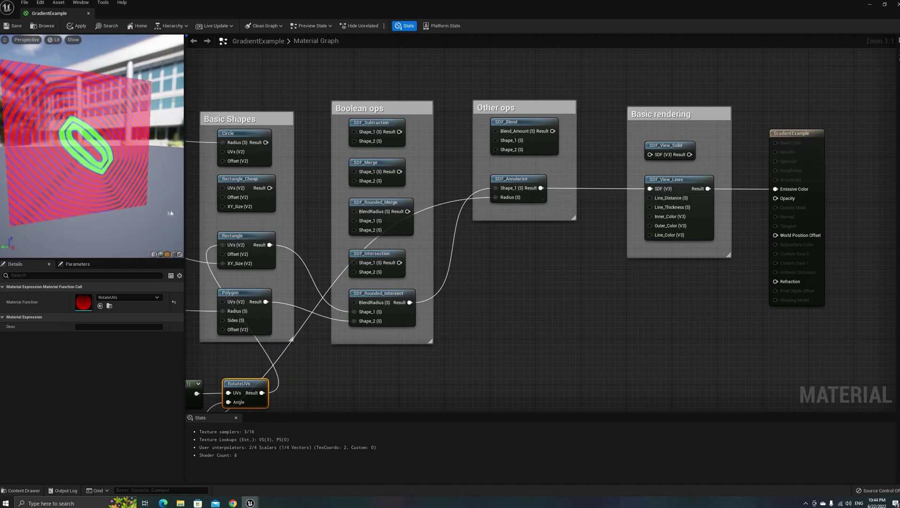
Step: Try combining the SDF_Annularize result and Circle in SDF_Rounded_Merge, with its result feeding SDF_View_Lines
{"action": "left_click_drag", "start_coordinate": [366, 204], "coordinate": [542, 242]}
{"action": "left_click_drag", "start_coordinate": [541, 188], "coordinate": [529, 260]}
{"action": "left_click_drag", "start_coordinate": [266, 142], "coordinate": [530, 269]}
{"action": "left_click_drag", "start_coordinate": [583, 250], "coordinate": [649, 188]}
{"action": "right_click_drag", "start_coordinate": [491, 361], "coordinate": [532, 320]}
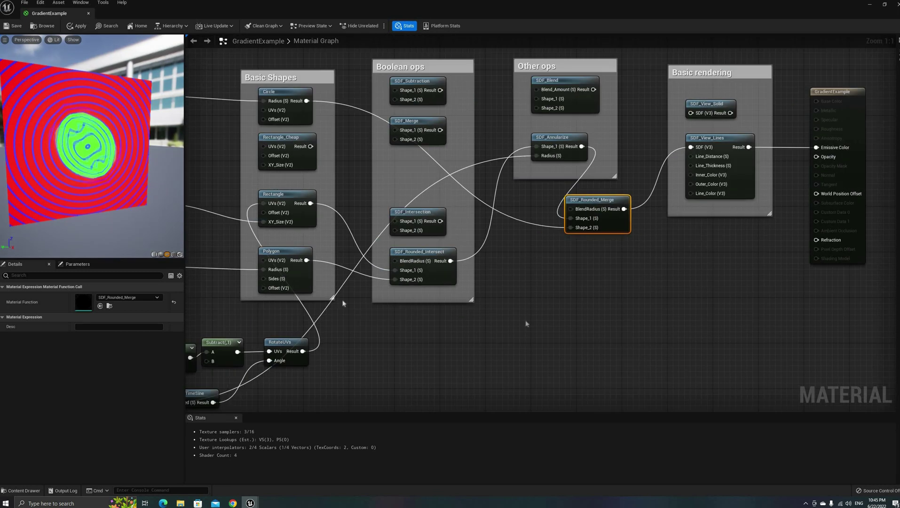
Step: Undo the repositioning and rewiring of SDF_Rounded_Merge
{"action": "key", "text": "ctrl+z"}
{"action": "key", "text": "ctrl+z"}
{"action": "key", "text": "ctrl+z"}
{"action": "key", "text": "ctrl+z"}
Step: Disconnect the Radius input and the Result output of SDF_Annularize
{"action": "left_click_drag", "start_coordinate": [536, 156], "coordinate": [555, 202], "text": "ctrl"}
{"action": "left_click", "coordinate": [593, 191]}
{"action": "left_click", "coordinate": [582, 147], "text": "alt"}
Step: Place the heart node chain, from TexCoord through RotateUVs and Add to Custom, below the Boolean ops group
{"action": "scroll", "coordinate": [555, 252], "scroll_direction": "down", "scroll_amount": 1}
{"action": "right_click_drag", "start_coordinate": [555, 253], "coordinate": [517, 189]}
{"action": "left_click_drag", "start_coordinate": [569, 257], "coordinate": [287, 393]}
{"action": "left_click_drag", "start_coordinate": [504, 339], "coordinate": [597, 122]}
{"action": "left_click", "coordinate": [595, 126]}
{"action": "right_click_drag", "start_coordinate": [595, 126], "coordinate": [452, 301]}
{"action": "left_click_drag", "start_coordinate": [470, 337], "coordinate": [459, 340]}
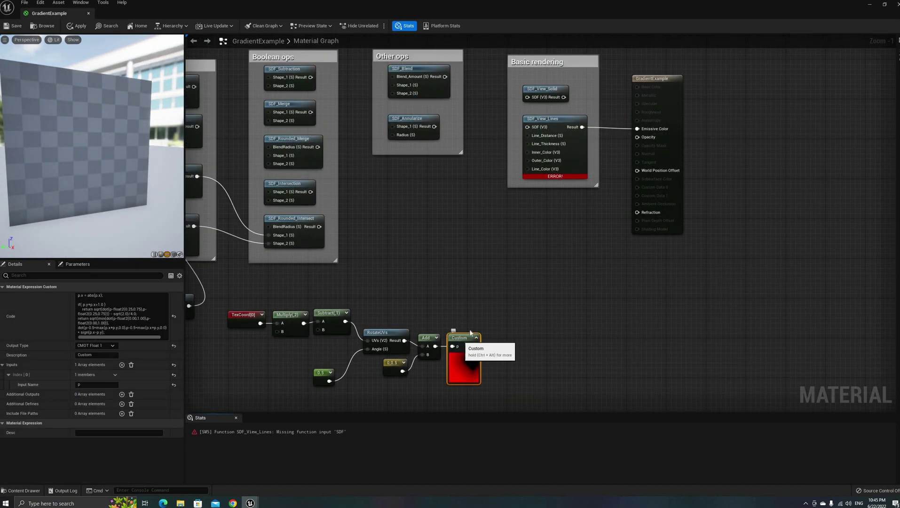
Step: Connect the Custom node's output to the SDF input of SDF_View_Lines
{"action": "scroll", "coordinate": [442, 350], "scroll_direction": "up", "scroll_amount": 1}
{"action": "right_click_drag", "start_coordinate": [376, 352], "coordinate": [444, 276]}
{"action": "left_click", "coordinate": [529, 266]}
{"action": "right_click_drag", "start_coordinate": [581, 104], "coordinate": [568, 167]}
{"action": "left_click_drag", "start_coordinate": [593, 86], "coordinate": [534, 336]}
Step: Widen the details area and examine the Custom node's code, the heart preview and the overall graph
{"action": "right_click_drag", "start_coordinate": [536, 334], "coordinate": [562, 275]}
{"action": "scroll", "coordinate": [141, 188], "scroll_direction": "up", "scroll_amount": 3}
{"action": "left_click_drag", "start_coordinate": [183, 312], "coordinate": [252, 311]}
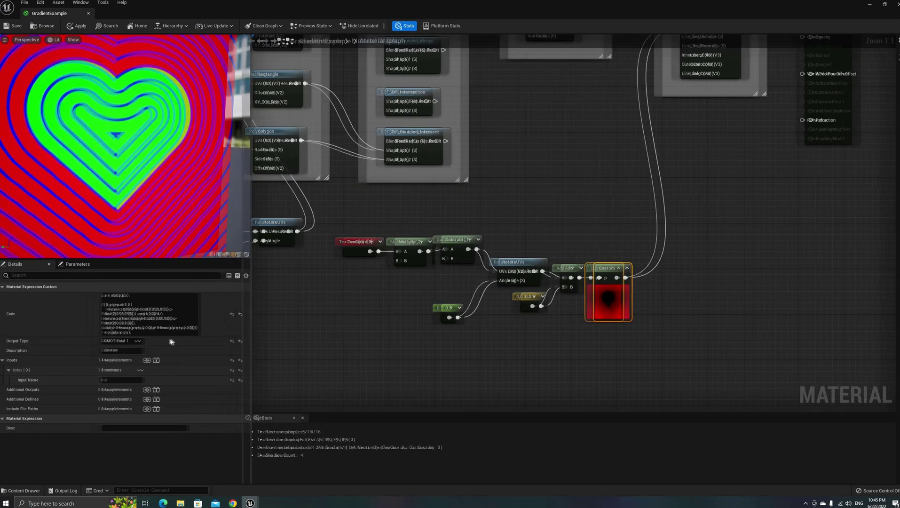
{"action": "left_click", "coordinate": [128, 314]}
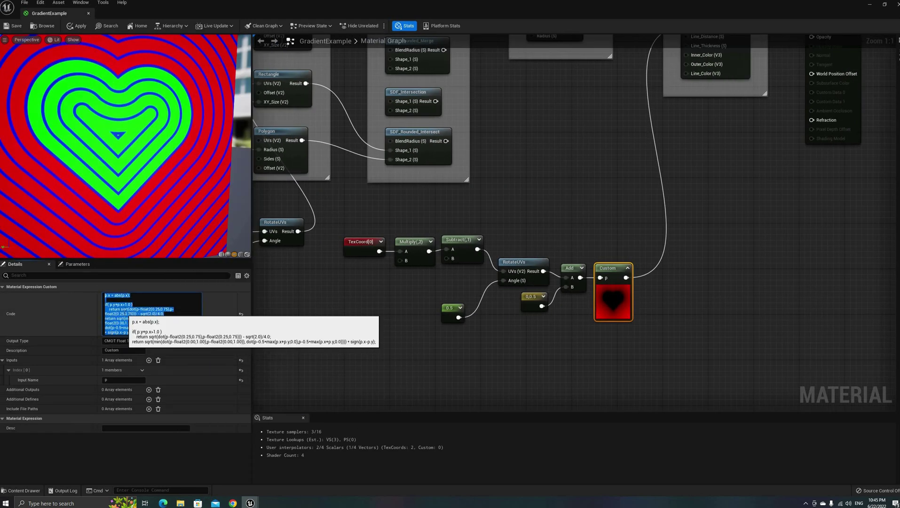
{"action": "scroll", "coordinate": [124, 136], "scroll_direction": "down", "scroll_amount": 3}
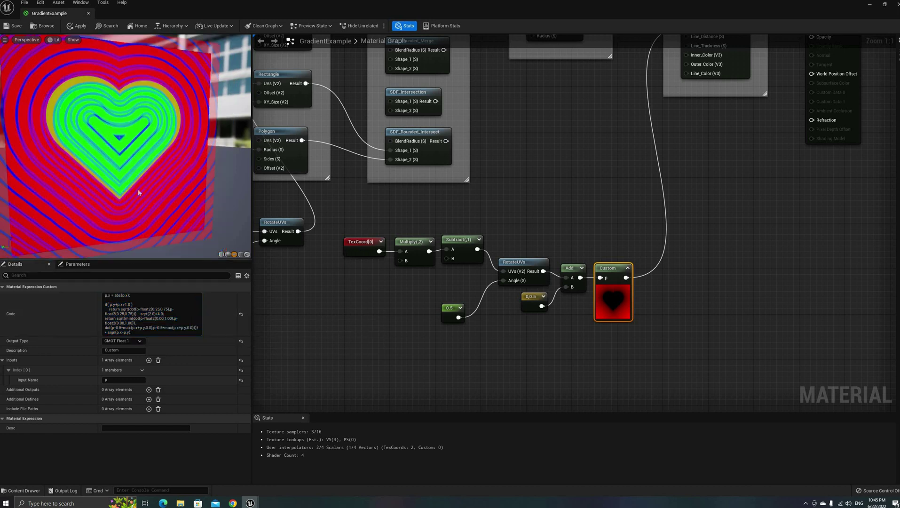
{"action": "left_click", "coordinate": [403, 327]}
{"action": "right_click_drag", "start_coordinate": [403, 327], "coordinate": [472, 410]}
{"action": "scroll", "coordinate": [560, 248], "scroll_direction": "down", "scroll_amount": 1}
{"action": "scroll", "coordinate": [560, 246], "scroll_direction": "down", "scroll_amount": 1}
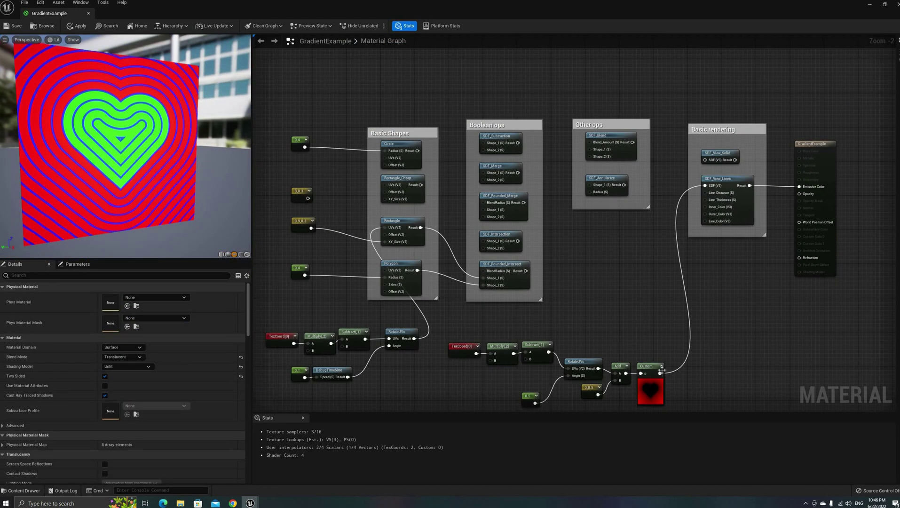